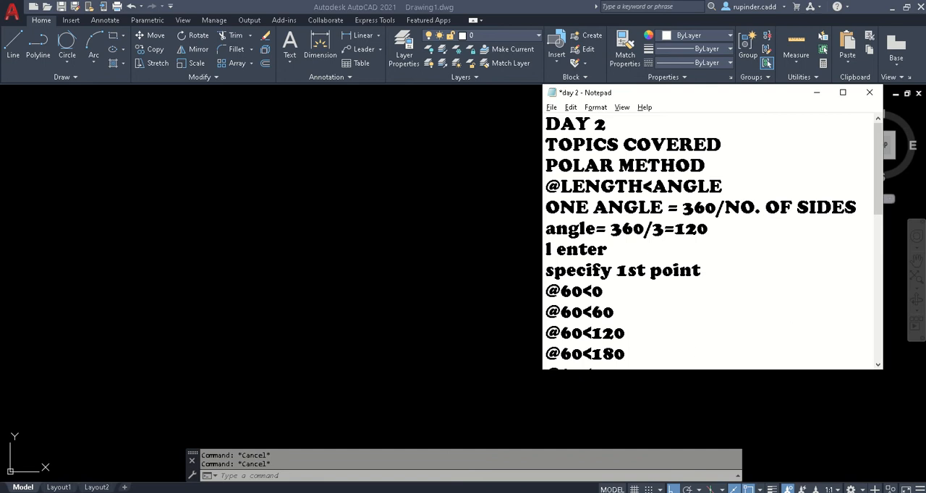
- Check the 60-unit triangle exercise on page 7 of final civil workbook.pdf and the polar method notes, ending back in AutoCAD
{"action": "left_click", "coordinate": [456, 492]}
{"action": "left_click", "coordinate": [444, 483]}
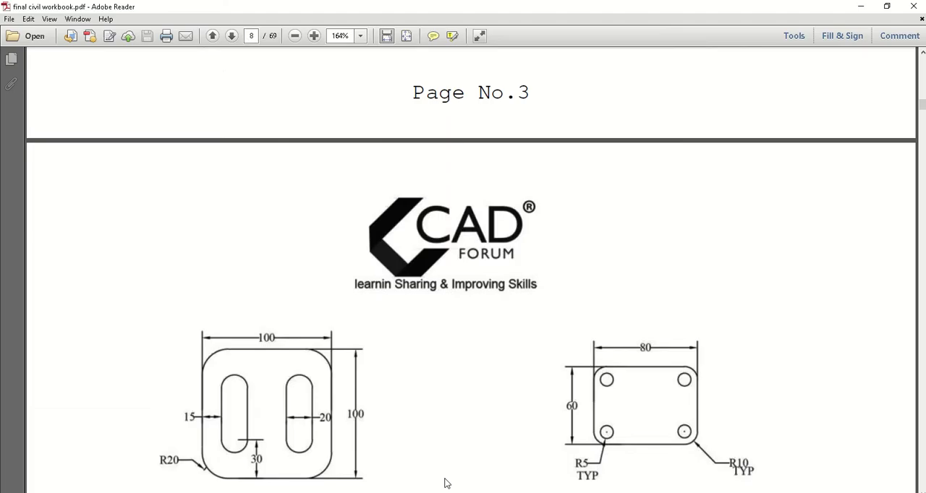
{"action": "scroll", "coordinate": [303, 336], "scroll_direction": "up", "scroll_amount": 1}
{"action": "scroll", "coordinate": [302, 335], "scroll_direction": "up", "scroll_amount": 15}
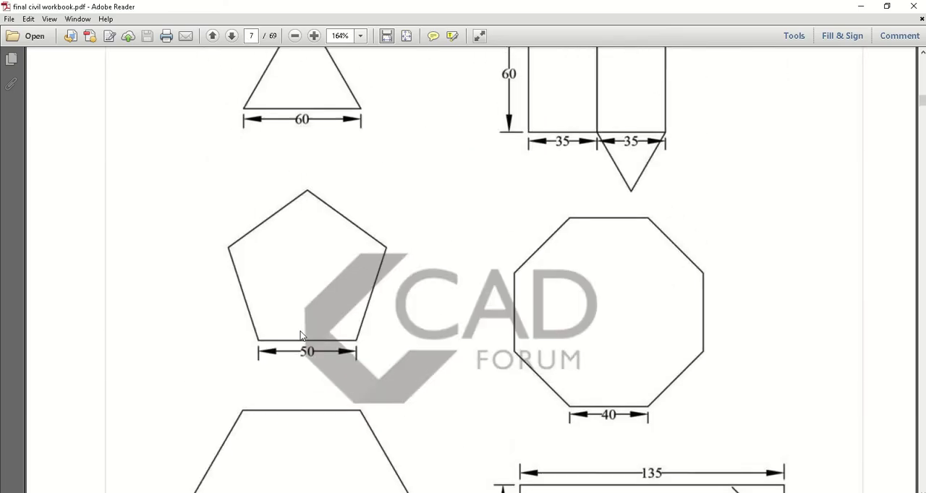
{"action": "scroll", "coordinate": [302, 335], "scroll_direction": "up", "scroll_amount": 3}
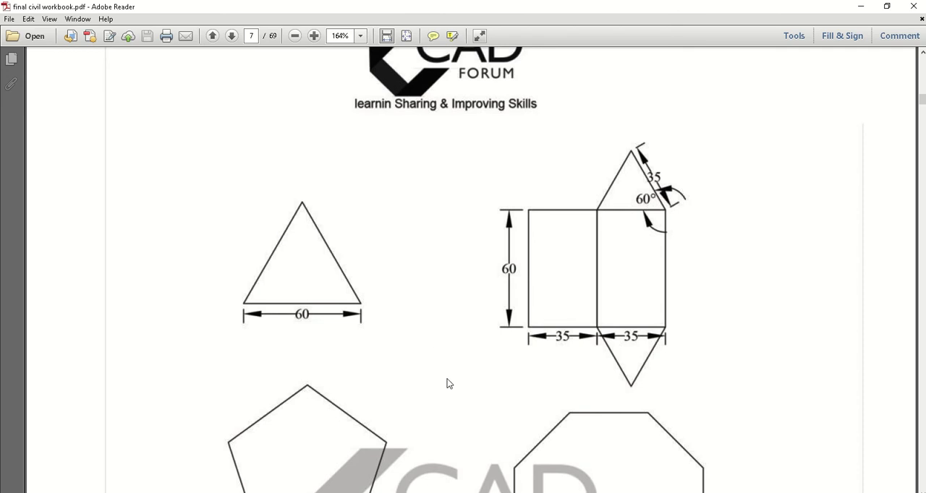
{"action": "key", "text": "alt+Tab"}
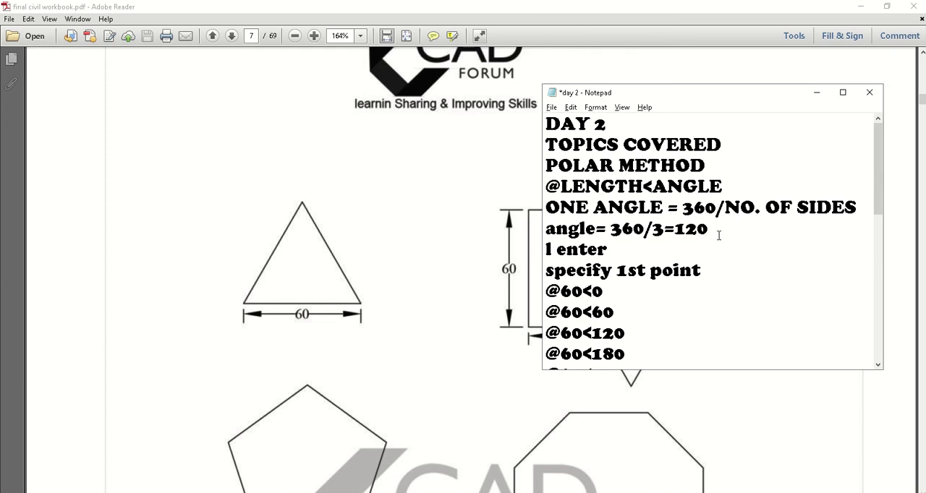
{"action": "left_click", "coordinate": [817, 91]}
{"action": "left_click", "coordinate": [861, 6]}
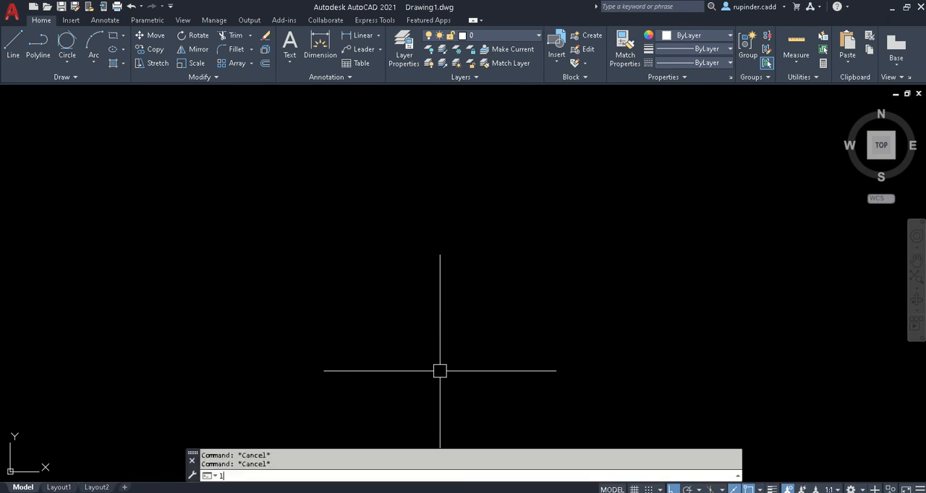
{"action": "type", "text": "l"}
{"action": "key", "text": "Return"}
{"action": "left_click", "coordinate": [295, 391]}
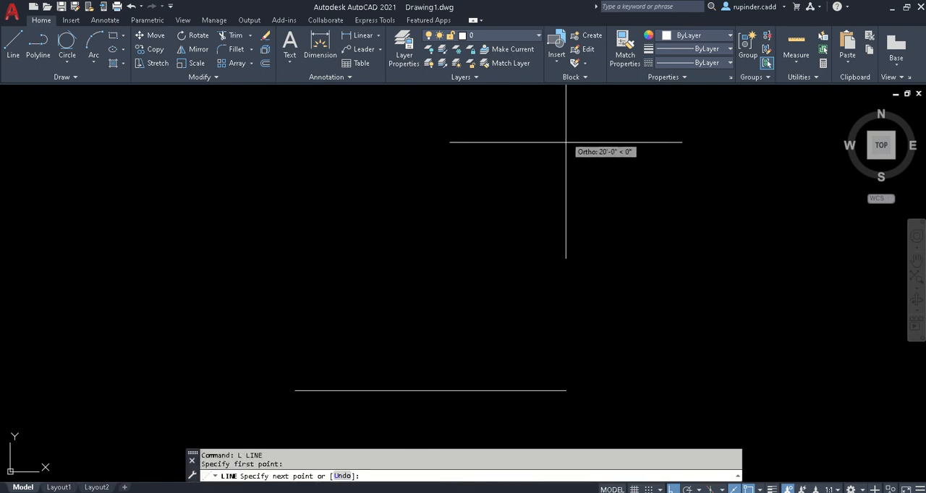
{"action": "left_click", "coordinate": [696, 391]}
{"action": "key", "text": "F8"}
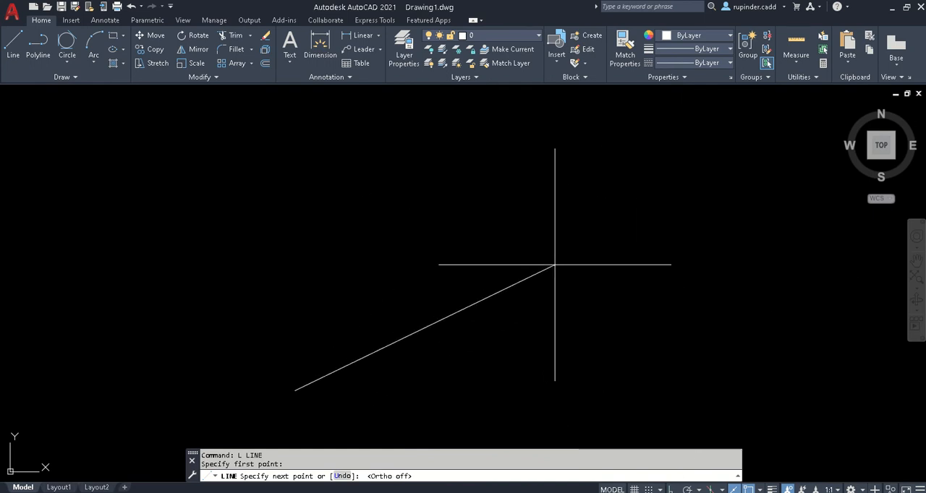
{"action": "type", "text": "@60<0"}
{"action": "key", "text": "Return"}
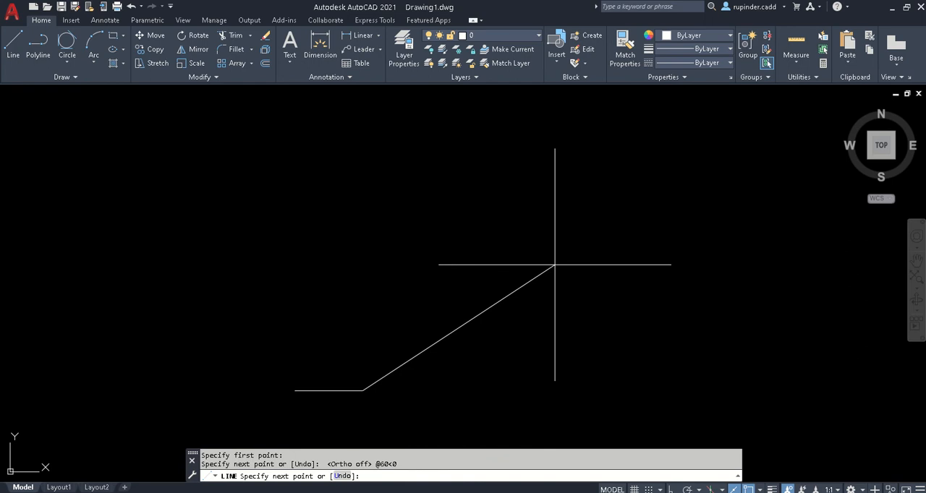
{"action": "type", "text": "@60"}
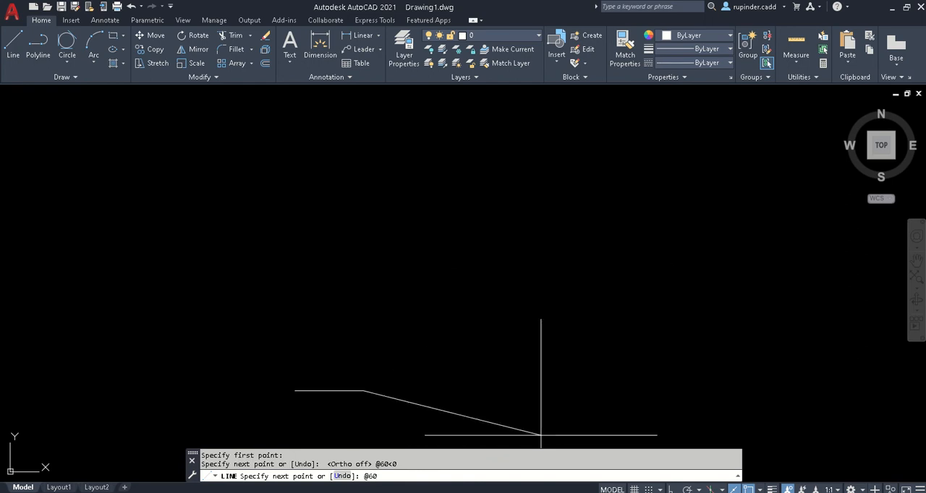
{"action": "key", "text": "alt+Tab"}
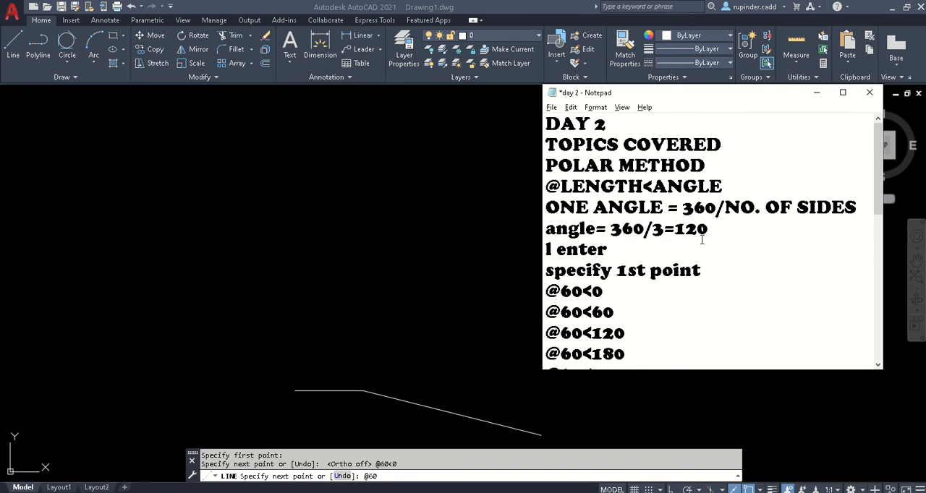
{"action": "left_click", "coordinate": [817, 92]}
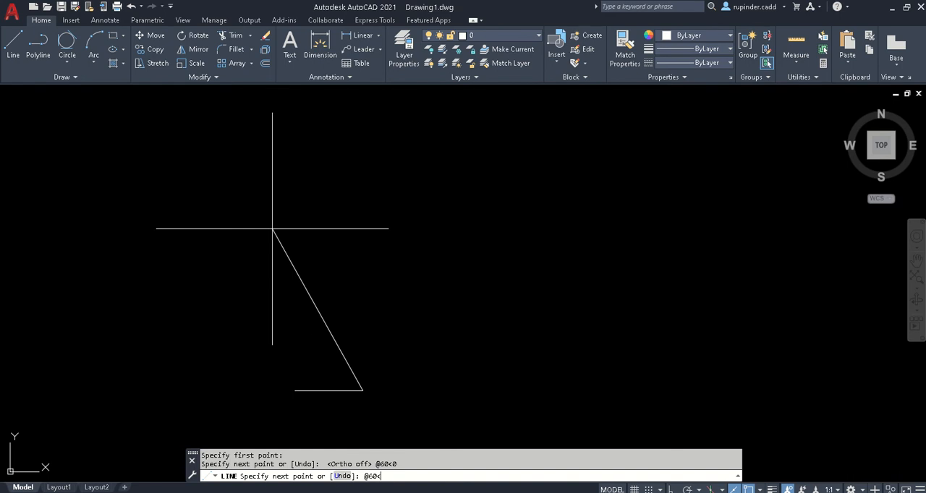
{"action": "type", "text": "120"}
{"action": "key", "text": "Return"}
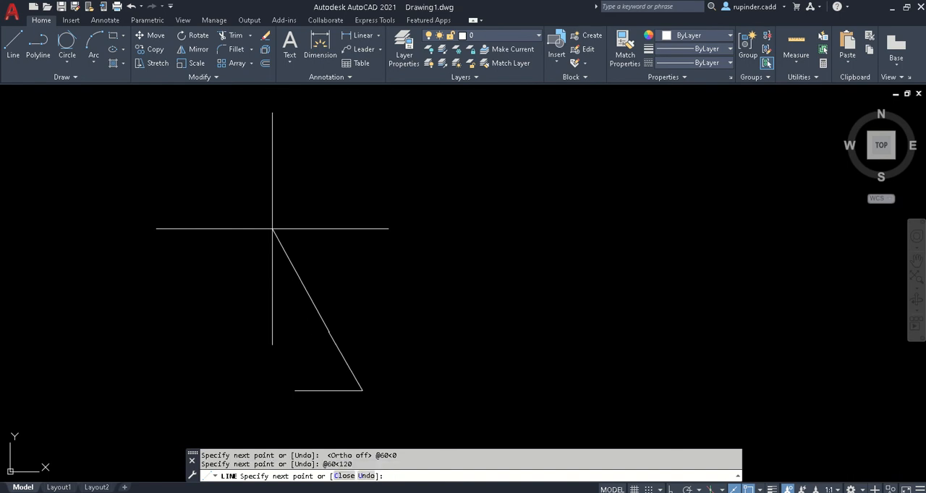
{"action": "type", "text": "@60<240"}
{"action": "key", "text": "Return"}
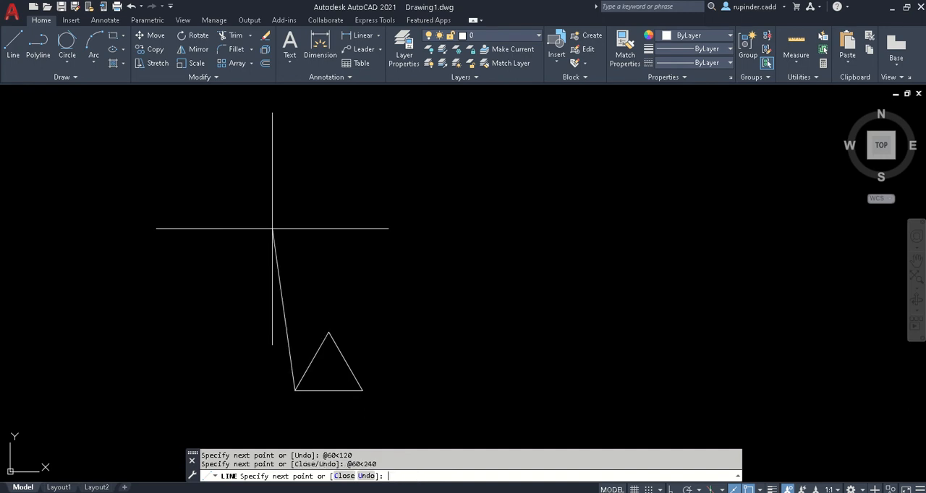
{"action": "key", "text": "Escape"}
{"action": "scroll", "coordinate": [364, 378], "scroll_direction": "up", "scroll_amount": 2}
{"action": "scroll", "coordinate": [364, 379], "scroll_direction": "up", "scroll_amount": 2}
{"action": "middle_click_drag", "start_coordinate": [363, 378], "coordinate": [413, 297]}
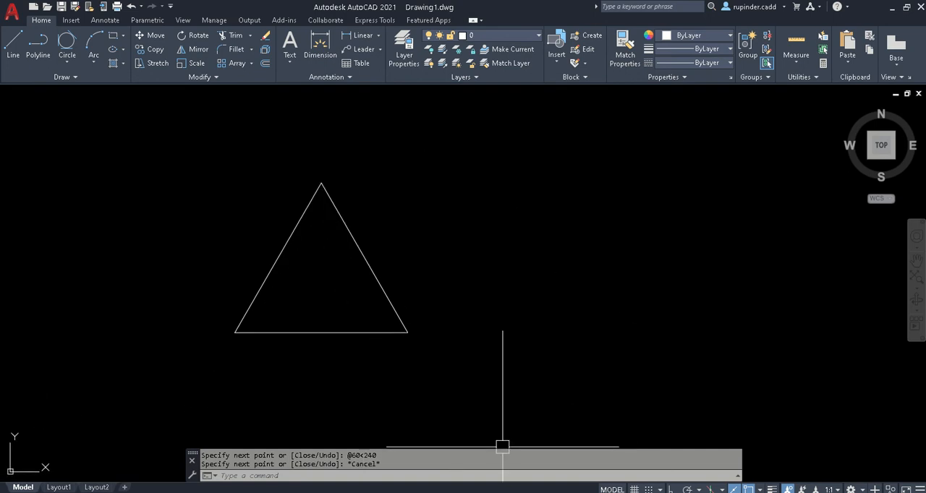
- Look up the 60-unit hexagon exercise in final civil workbook.pdf and return to the AutoCAD drawing
{"action": "left_click", "coordinate": [469, 492]}
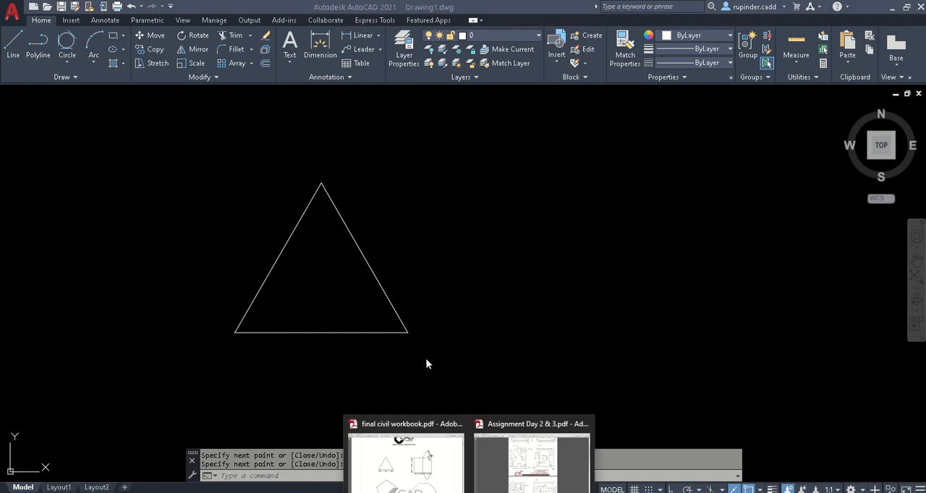
{"action": "left_click", "coordinate": [405, 456]}
{"action": "scroll", "coordinate": [419, 347], "scroll_direction": "down", "scroll_amount": 10}
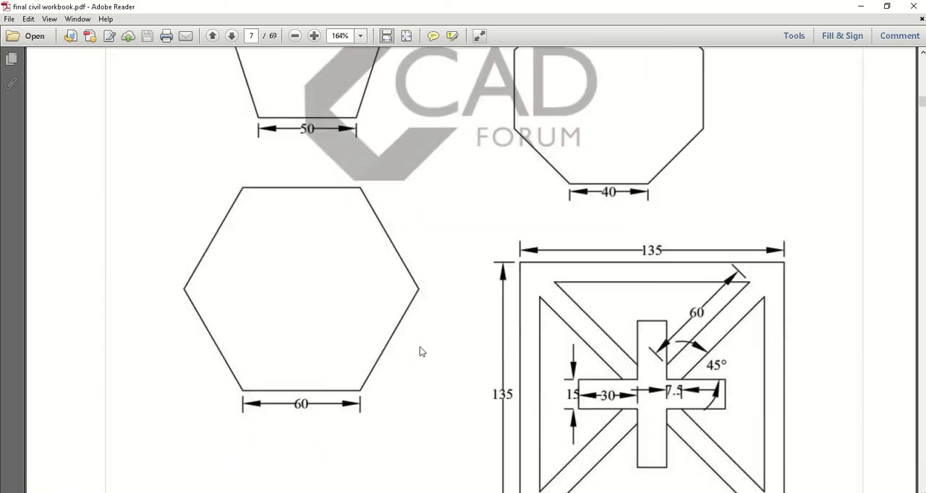
{"action": "scroll", "coordinate": [420, 347], "scroll_direction": "down", "scroll_amount": 1}
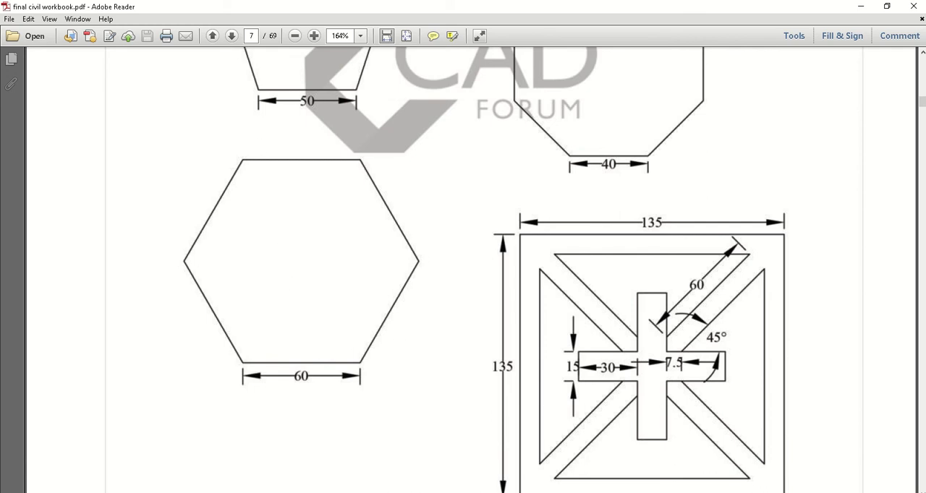
{"action": "left_click", "coordinate": [441, 492]}
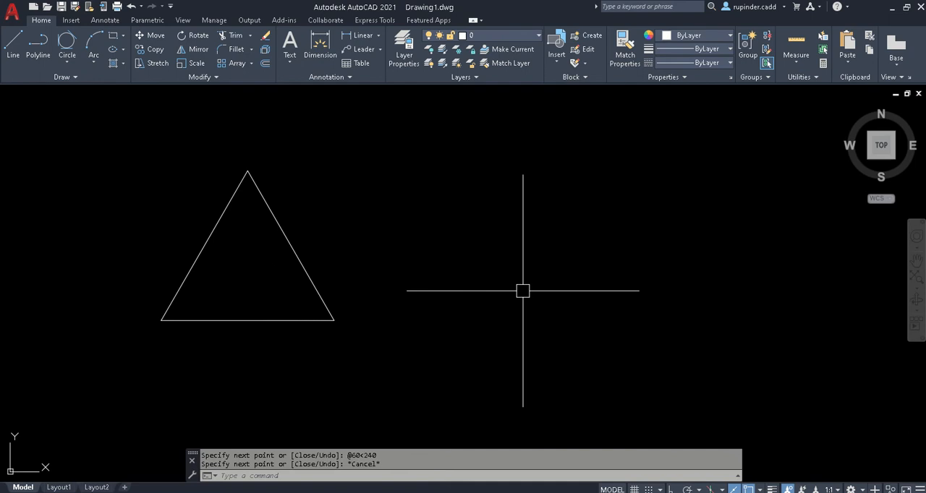
{"action": "type", "text": "l"}
{"action": "key", "text": "Return"}
{"action": "left_click", "coordinate": [463, 327]}
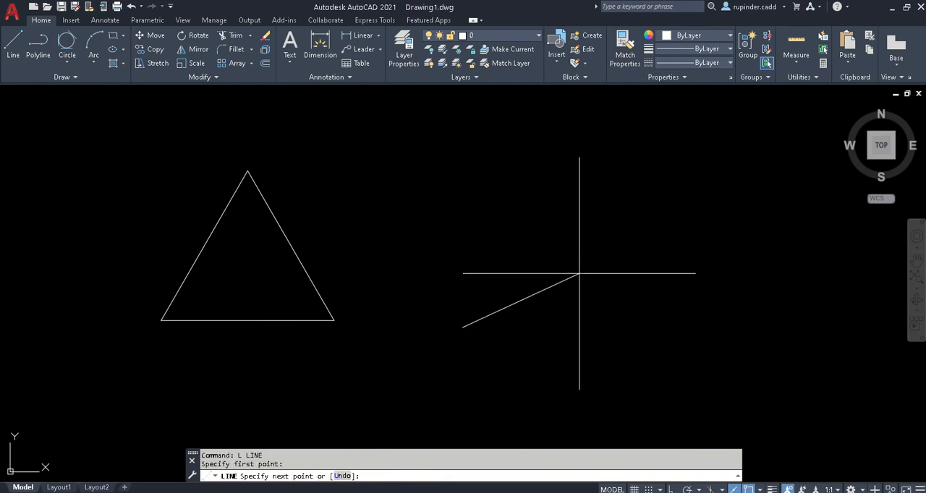
{"action": "type", "text": "@60<0"}
{"action": "key", "text": "Return"}
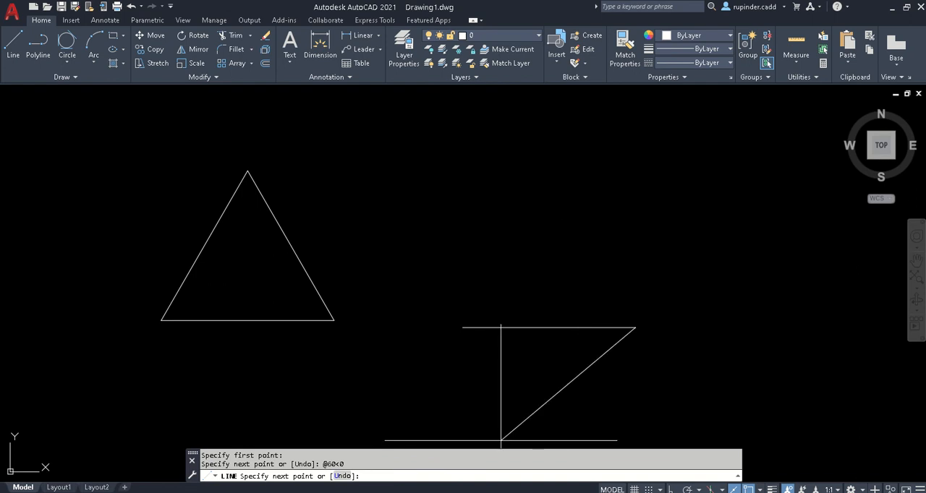
- Examine the hexagon's remaining polar entries in the day 2 notes, from 120 to 300 degrees, and return to the drawing
{"action": "key", "text": "alt+Tab"}
{"action": "scroll", "coordinate": [606, 297], "scroll_direction": "down", "scroll_amount": 1}
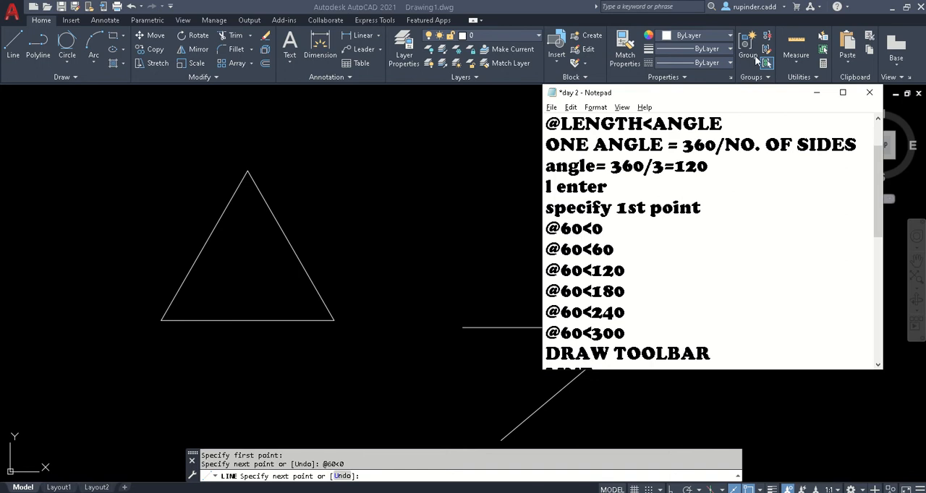
{"action": "scroll", "coordinate": [623, 278], "scroll_direction": "down", "scroll_amount": 1}
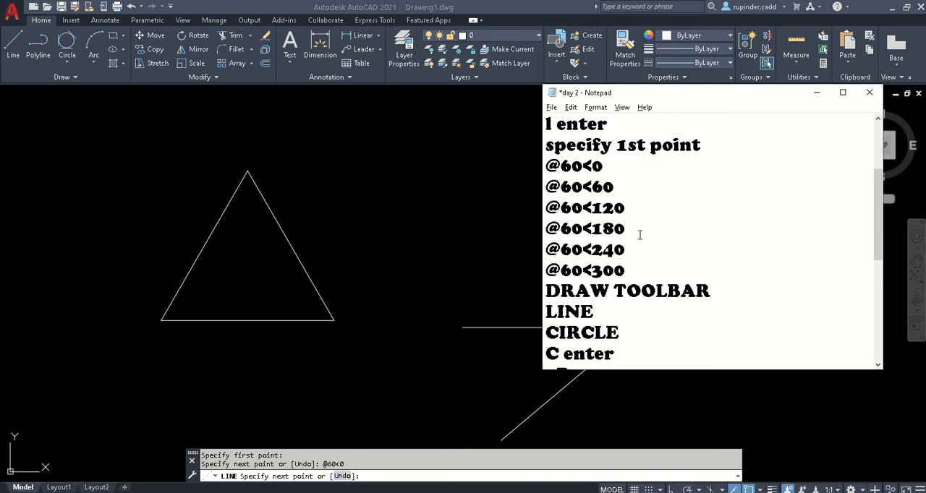
{"action": "left_click_drag", "start_coordinate": [636, 211], "coordinate": [513, 211]}
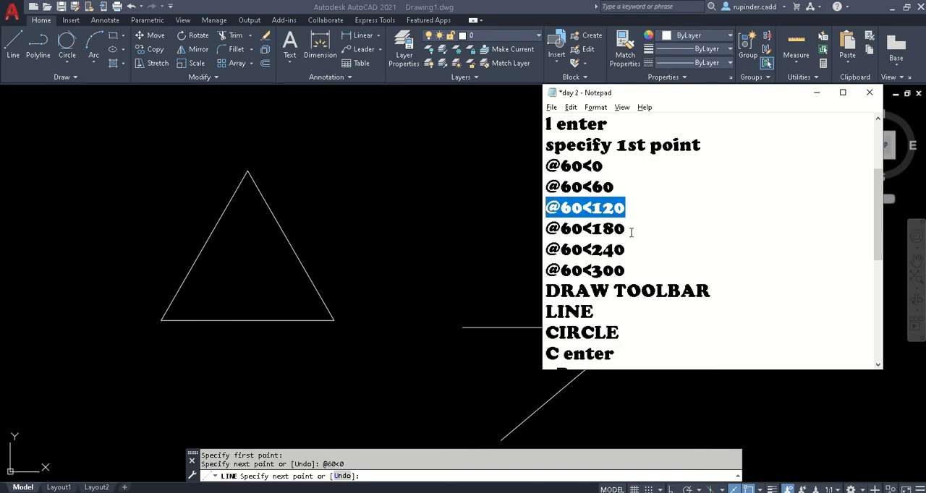
{"action": "left_click_drag", "start_coordinate": [628, 229], "coordinate": [544, 229]}
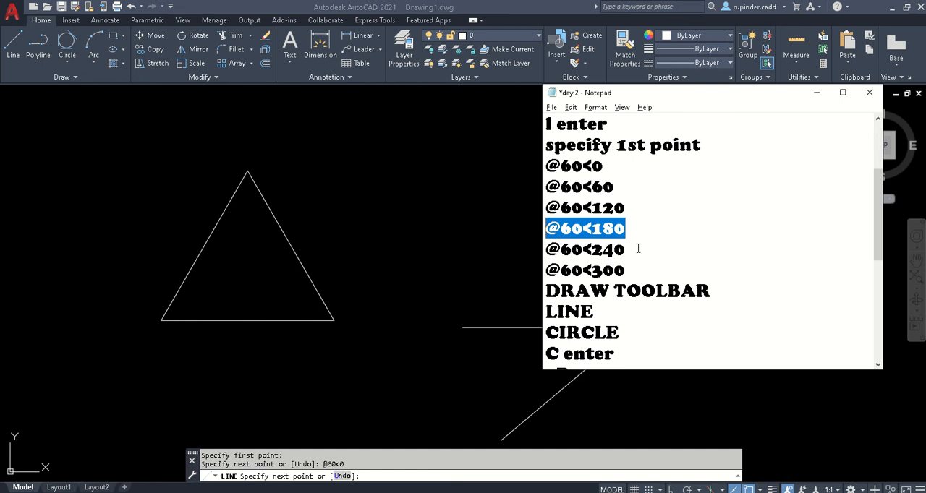
{"action": "left_click_drag", "start_coordinate": [640, 249], "coordinate": [520, 252]}
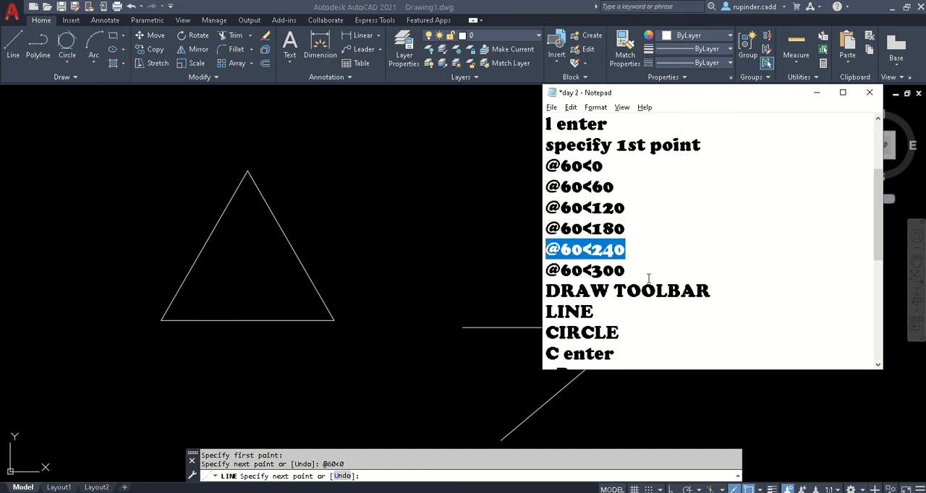
{"action": "left_click_drag", "start_coordinate": [640, 274], "coordinate": [546, 272]}
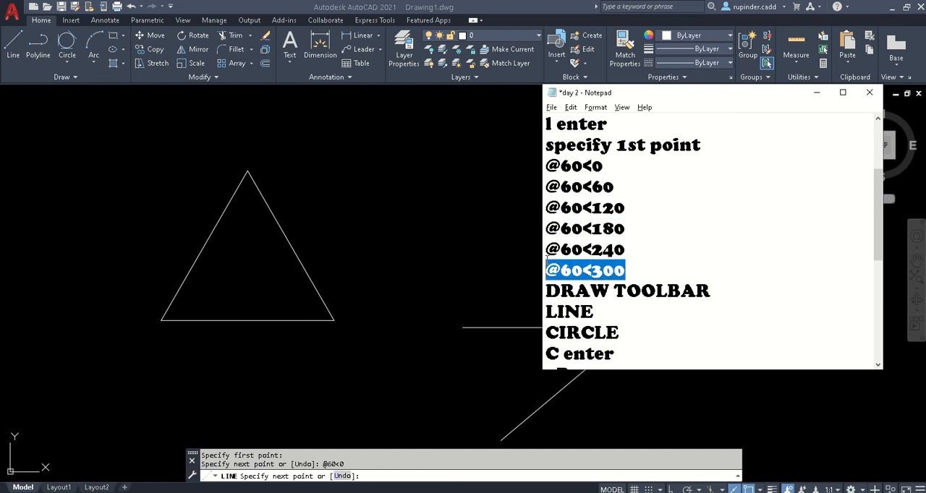
{"action": "left_click", "coordinate": [817, 93]}
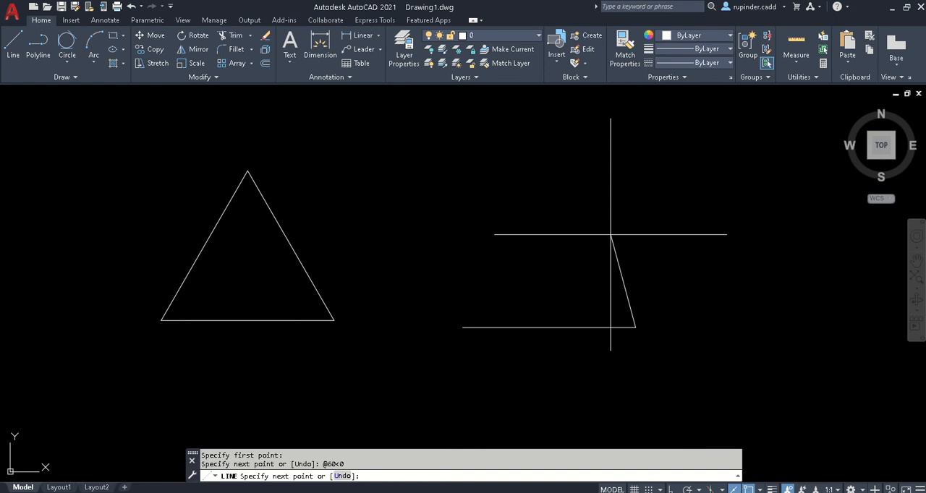
{"action": "type", "text": "@60<60"}
{"action": "key", "text": "Return"}
{"action": "type", "text": "@60"}
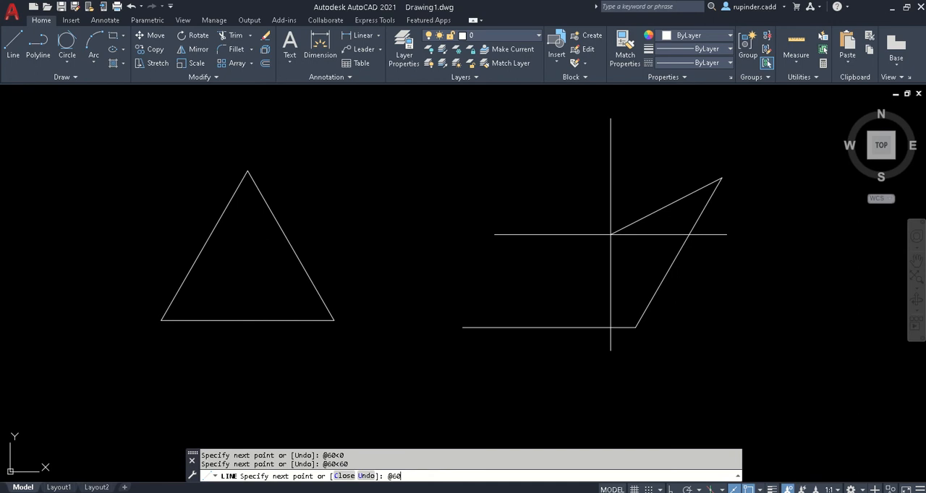
{"action": "type", "text": "<120"}
{"action": "key", "text": "Return"}
{"action": "type", "text": "@"}
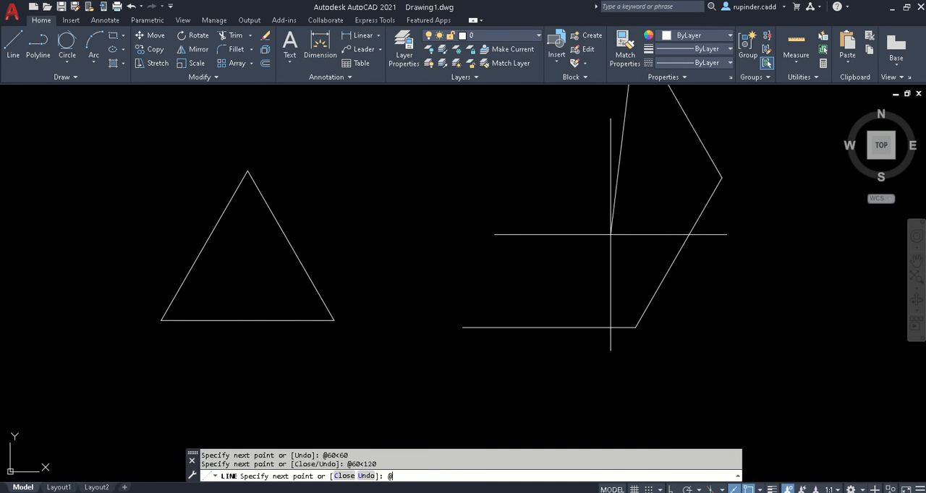
{"action": "type", "text": "60<180"}
{"action": "key", "text": "Return"}
{"action": "type", "text": "@60<"}
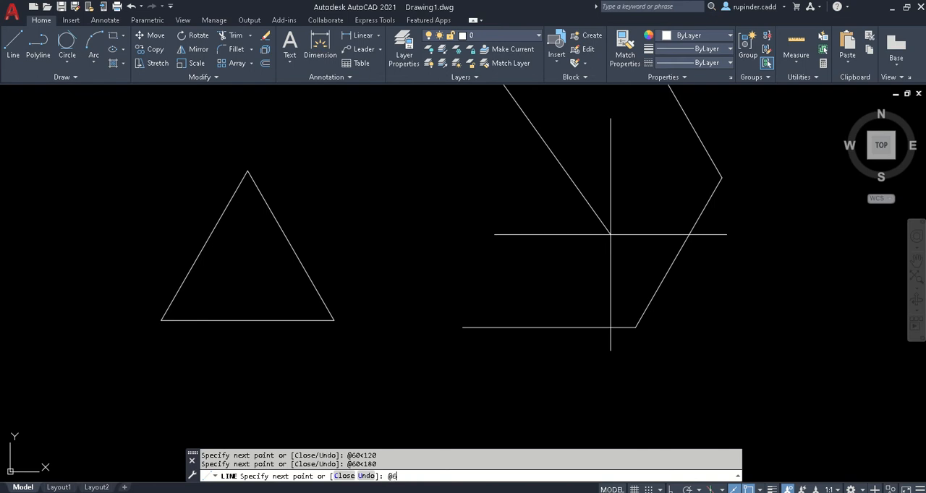
{"action": "type", "text": "240"}
{"action": "key", "text": "Return"}
{"action": "type", "text": "@"}
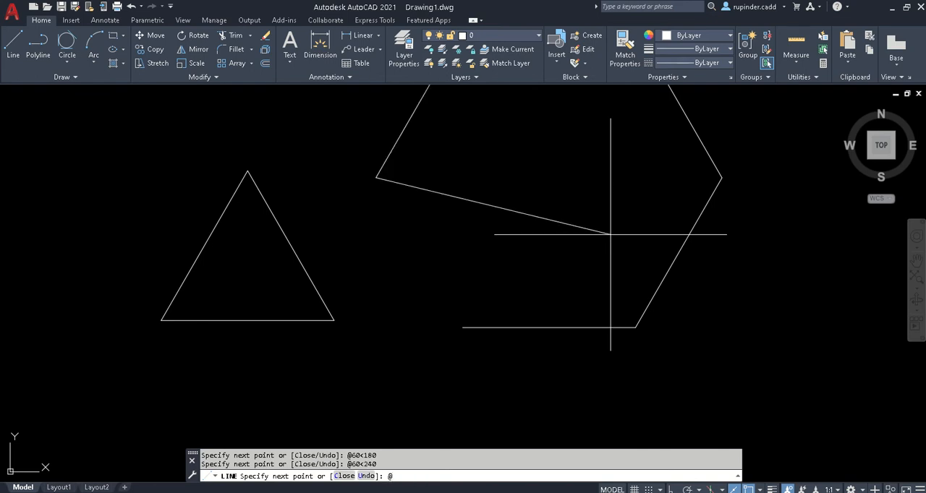
{"action": "type", "text": "60<300"}
{"action": "key", "text": "Return"}
{"action": "key", "text": "Escape"}
{"action": "scroll", "coordinate": [611, 235], "scroll_direction": "down", "scroll_amount": 4}
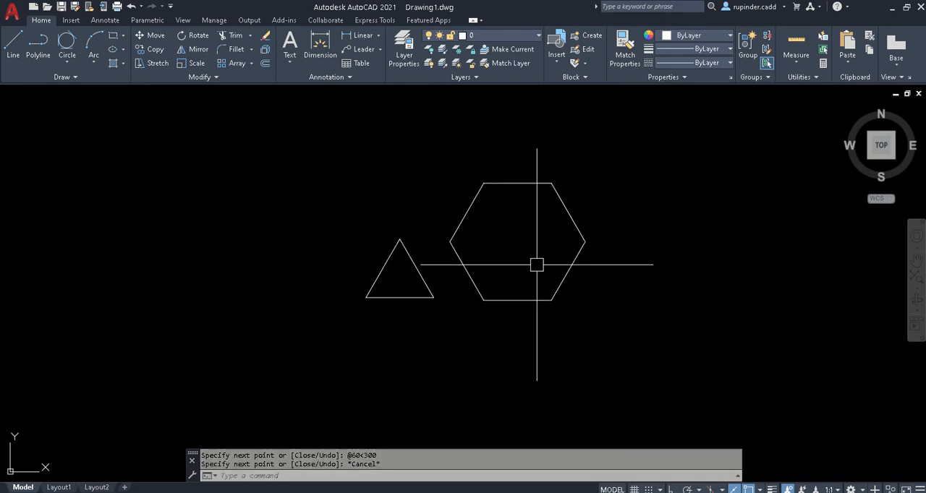
{"action": "middle_click_drag", "start_coordinate": [536, 265], "coordinate": [486, 267]}
{"action": "scroll", "coordinate": [486, 266], "scroll_direction": "down", "scroll_amount": 2}
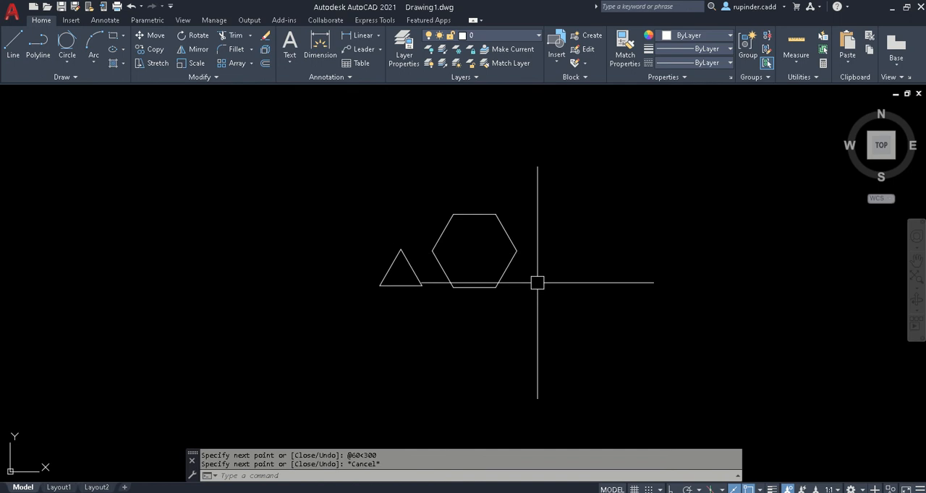
- Review the circle methods and modify commands listed in the day 2 notes
{"action": "key", "text": "alt+Tab"}
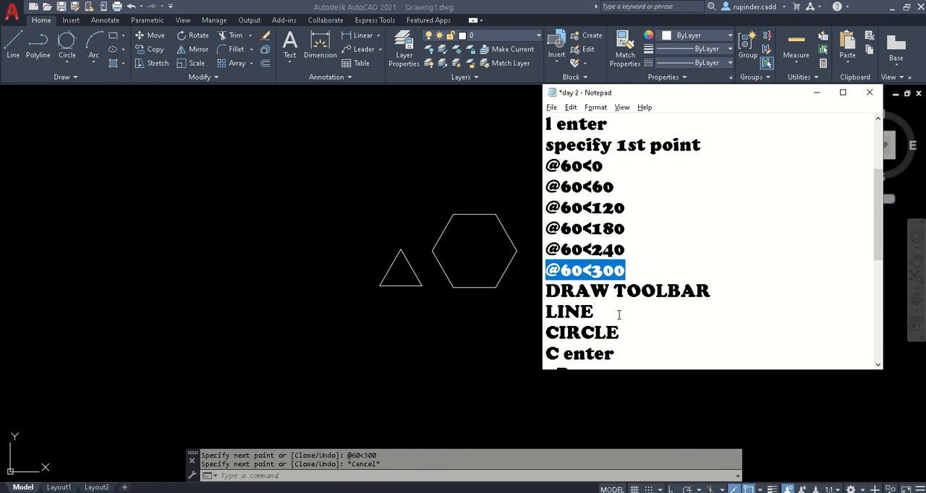
{"action": "scroll", "coordinate": [619, 315], "scroll_direction": "down", "scroll_amount": 2}
{"action": "scroll", "coordinate": [619, 314], "scroll_direction": "down", "scroll_amount": 1}
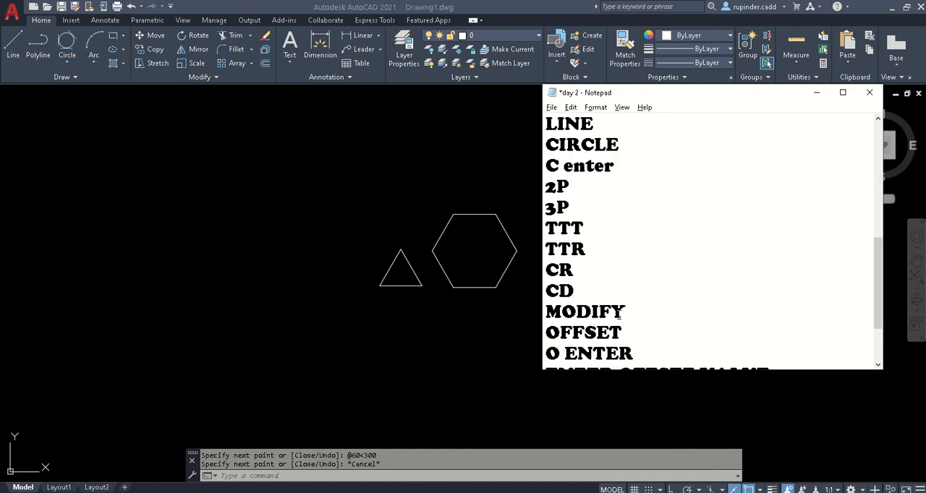
- Skim the circle entries in the notes, return to AutoCAD, start the Circle command and view its available construction methods
{"action": "scroll", "coordinate": [536, 140], "scroll_direction": "down", "scroll_amount": 2}
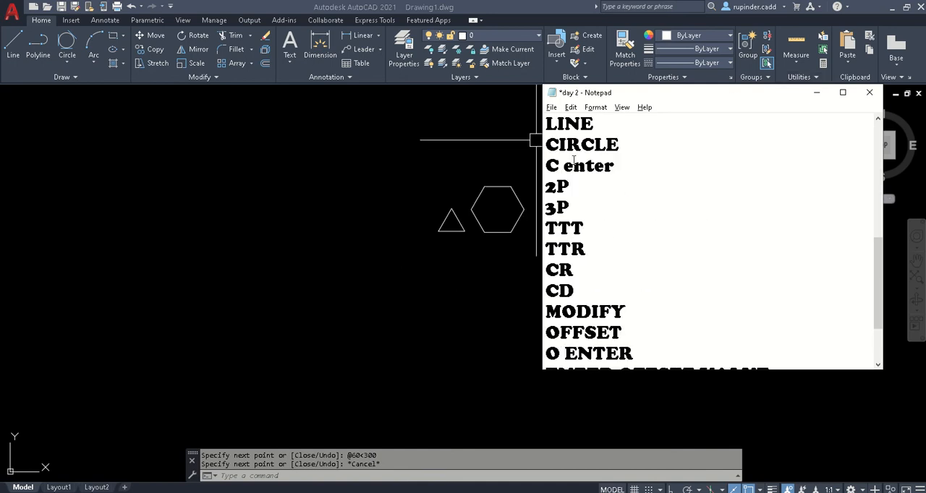
{"action": "scroll", "coordinate": [622, 186], "scroll_direction": "up", "scroll_amount": 2}
{"action": "scroll", "coordinate": [635, 238], "scroll_direction": "down", "scroll_amount": 2}
{"action": "scroll", "coordinate": [634, 238], "scroll_direction": "up", "scroll_amount": 1}
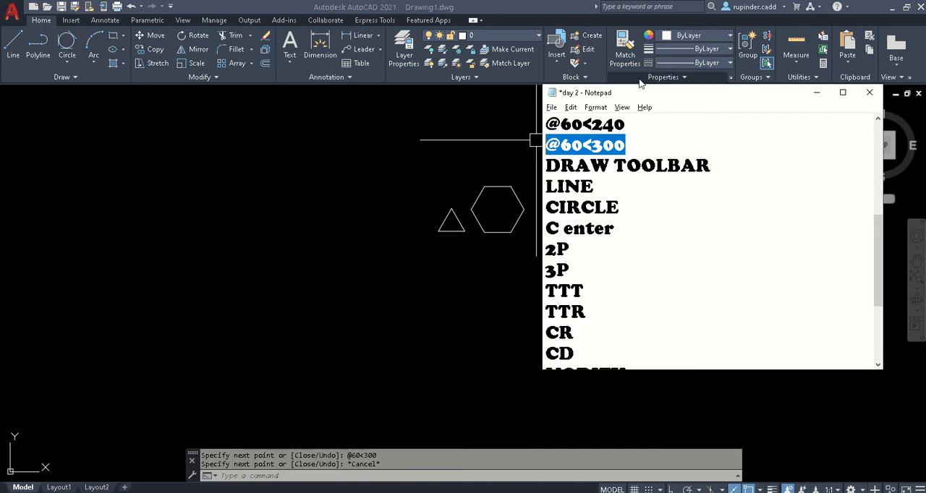
{"action": "left_click", "coordinate": [824, 96]}
{"action": "middle_click_drag", "start_coordinate": [480, 283], "coordinate": [424, 246]}
{"action": "type", "text": "c"}
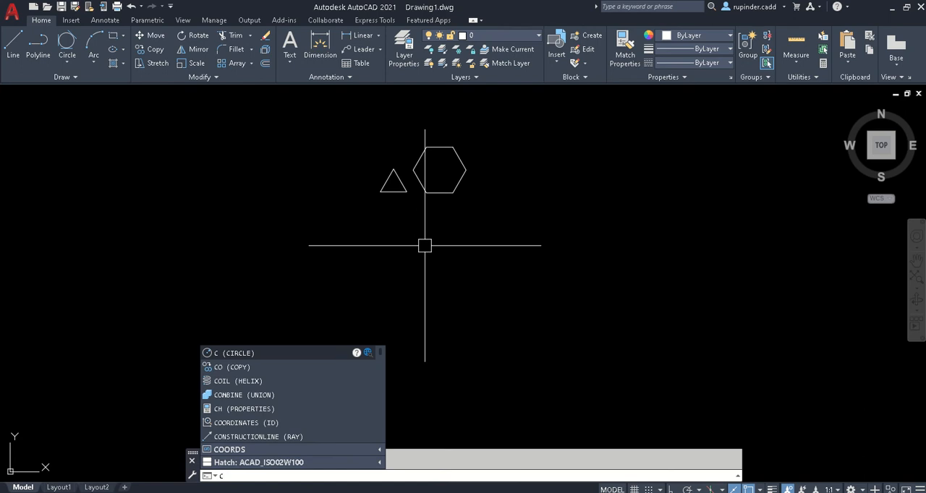
{"action": "key", "text": "Return"}
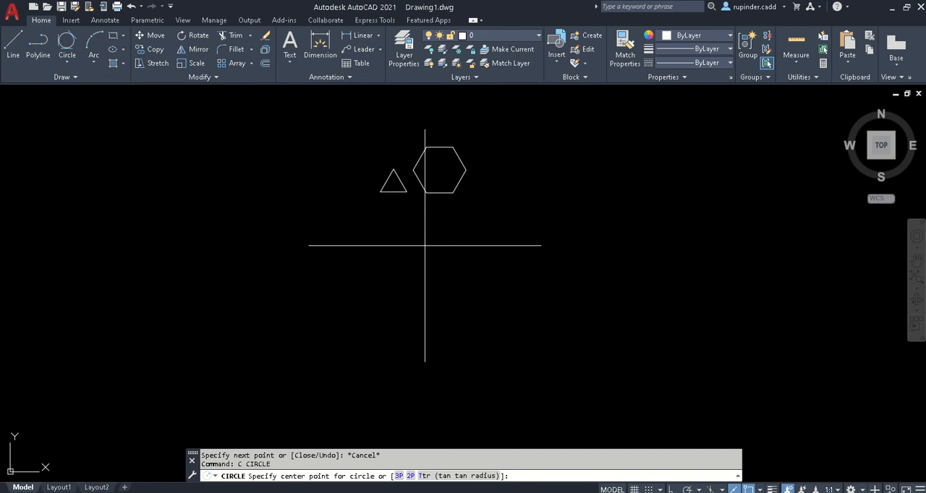
{"action": "left_click", "coordinate": [66, 62]}
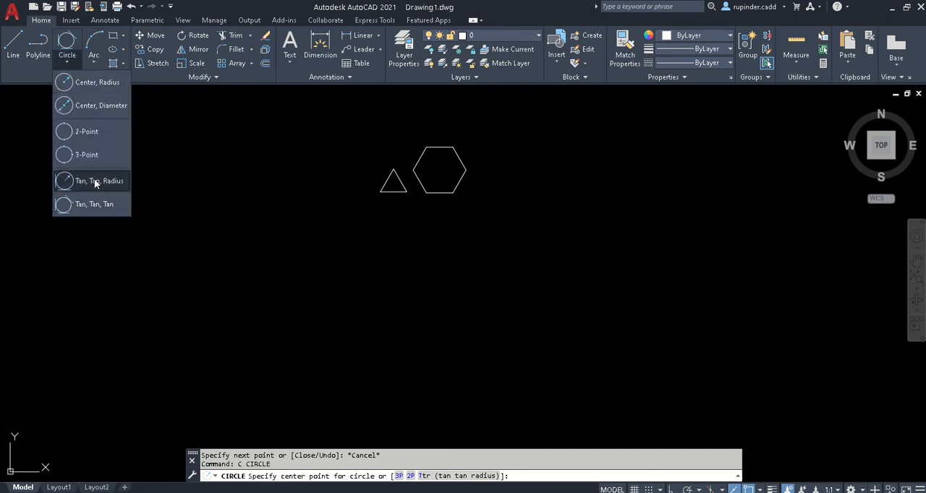
- Switch to the day 2 notes in Notepad and go through circle methods 2P, 3P, TTT, TTR, CR and CD, then leave the Circle command
{"action": "key", "text": "alt+Tab"}
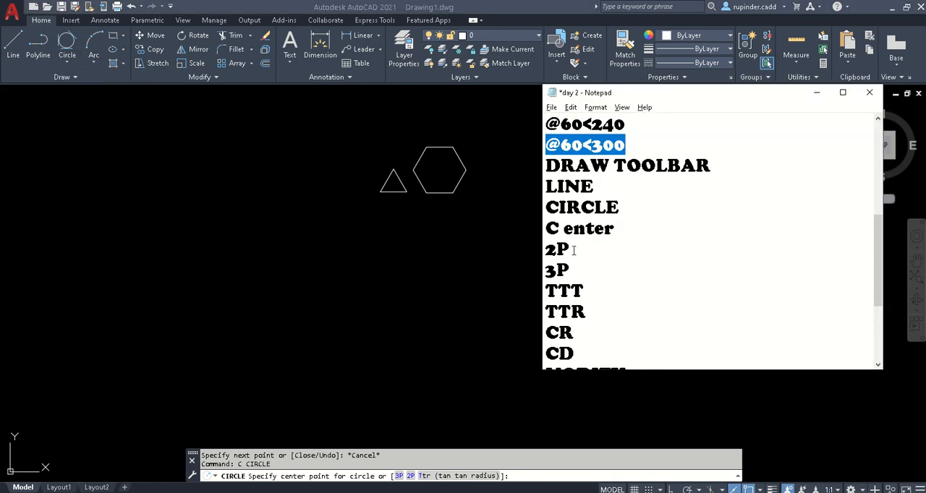
{"action": "left_click_drag", "start_coordinate": [573, 250], "coordinate": [528, 251]}
{"action": "left_click_drag", "start_coordinate": [588, 272], "coordinate": [526, 273]}
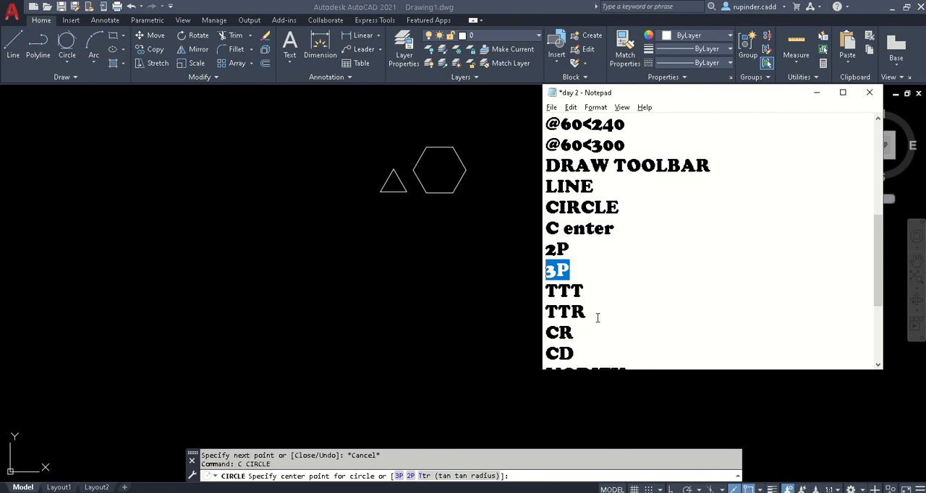
{"action": "scroll", "coordinate": [597, 319], "scroll_direction": "down", "scroll_amount": 1}
{"action": "left_click_drag", "start_coordinate": [584, 229], "coordinate": [519, 231]}
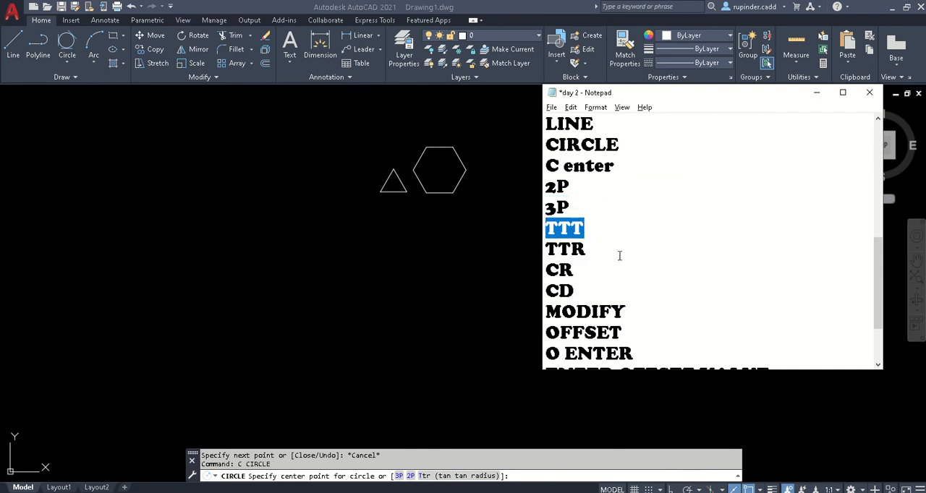
{"action": "left_click_drag", "start_coordinate": [592, 250], "coordinate": [510, 249]}
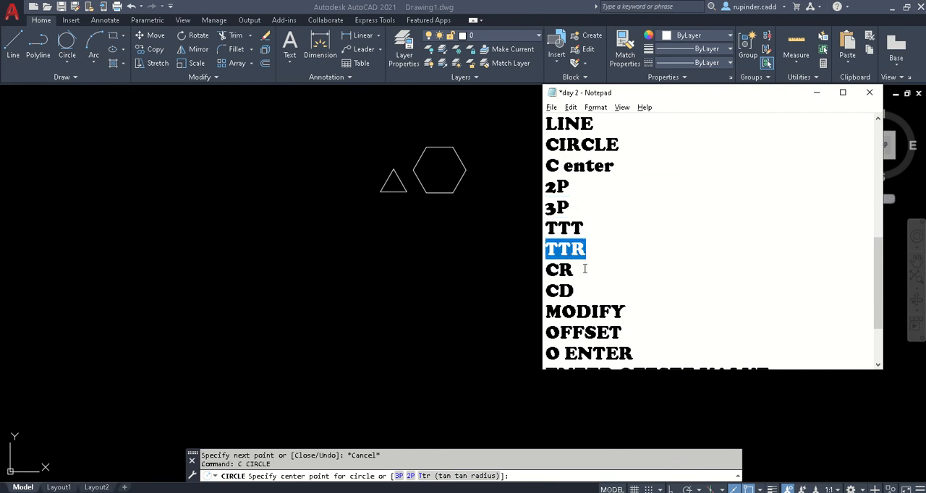
{"action": "left_click_drag", "start_coordinate": [585, 269], "coordinate": [528, 269]}
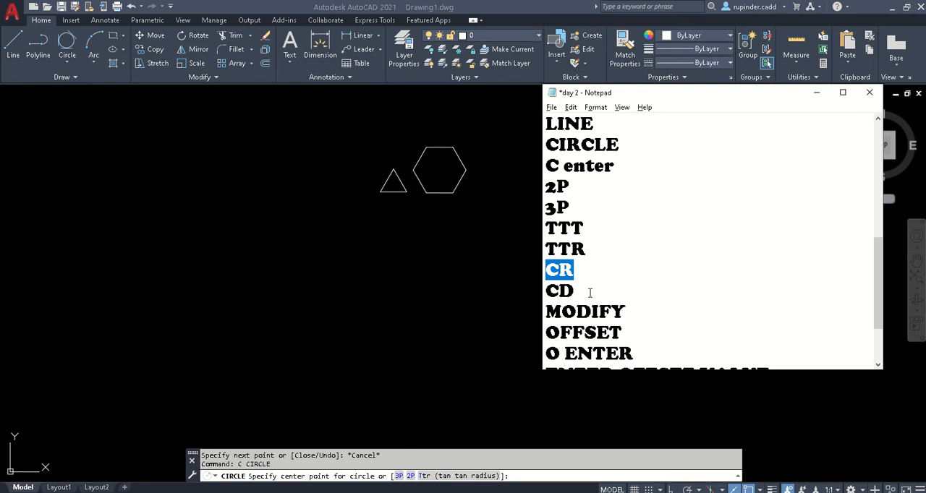
{"action": "left_click_drag", "start_coordinate": [591, 293], "coordinate": [516, 297]}
{"action": "left_click", "coordinate": [817, 93]}
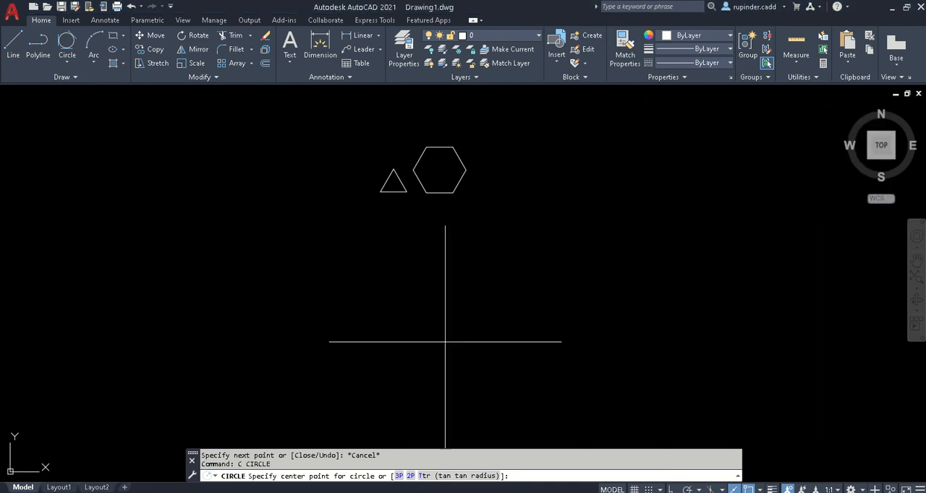
{"action": "key", "text": "Escape"}
- Draw a single slightly inclined line in the empty area below the triangle and hexagon
{"action": "key", "text": "Escape"}
{"action": "type", "text": "l"}
{"action": "key", "text": "Return"}
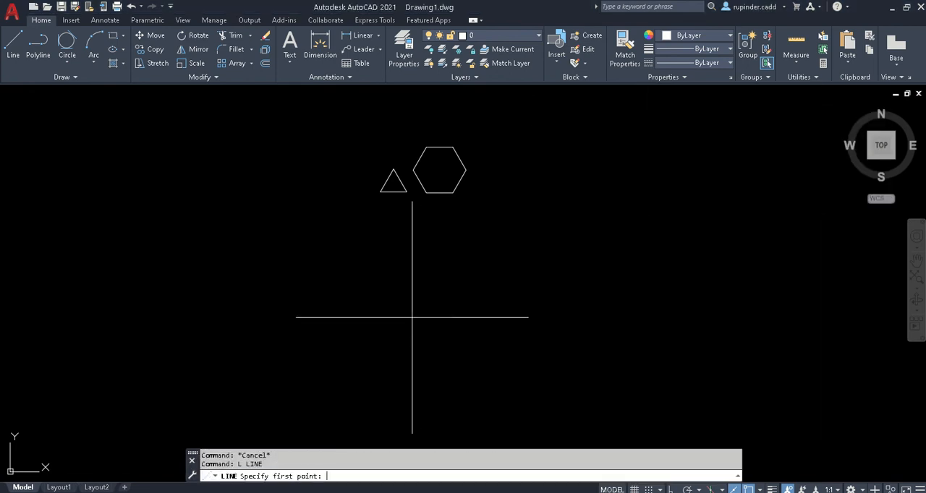
{"action": "left_click", "coordinate": [342, 332]}
{"action": "left_click", "coordinate": [555, 307]}
{"action": "key", "text": "Escape"}
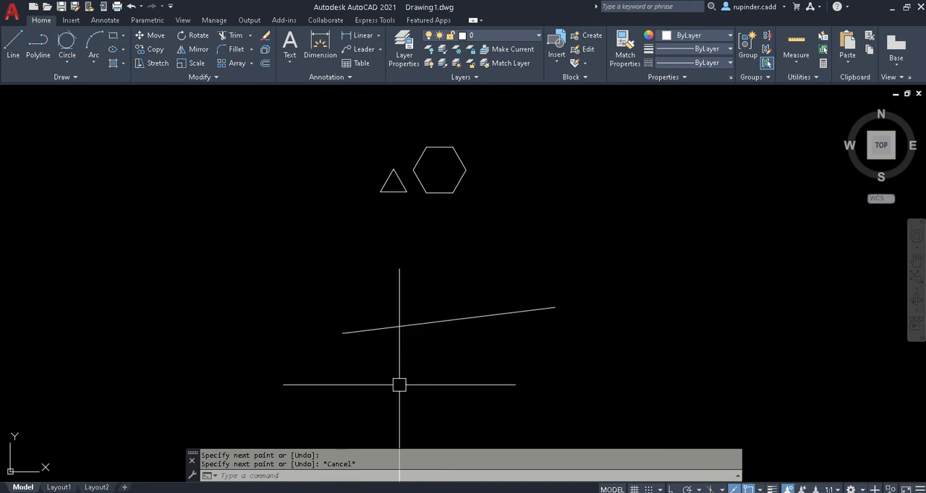
{"action": "type", "text": "CVSHOW"}
{"action": "key", "text": "Return"}
{"action": "key", "text": "Escape"}
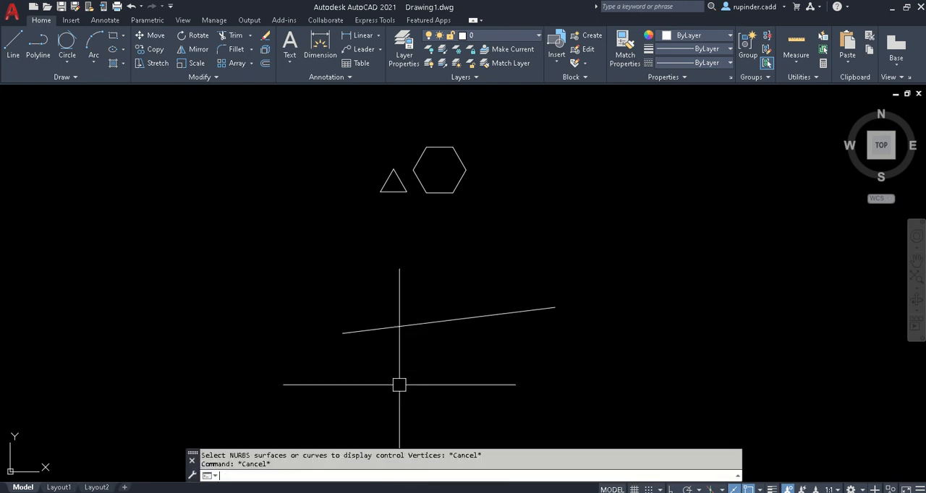
- Draw a 2P circle using the two endpoints of the inclined line as its diameter
{"action": "type", "text": "c"}
{"action": "key", "text": "Return"}
{"action": "type", "text": "2p"}
{"action": "key", "text": "Return"}
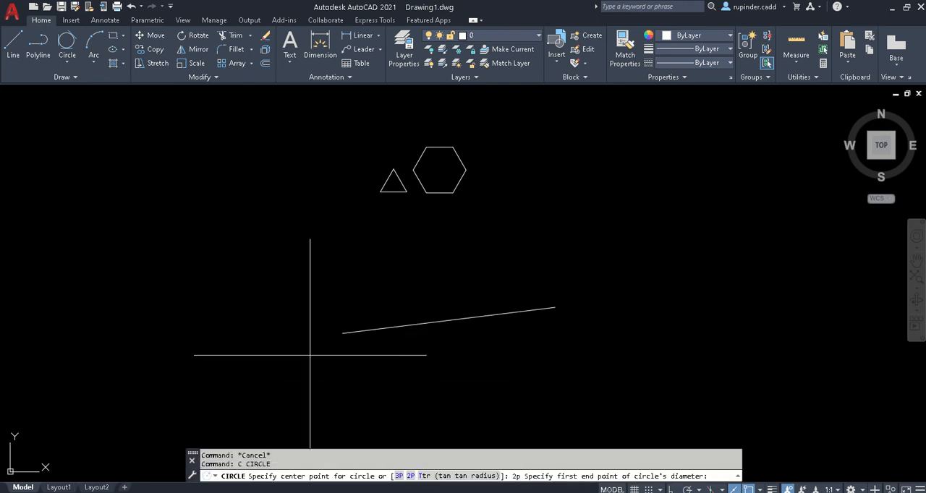
{"action": "left_click", "coordinate": [342, 334]}
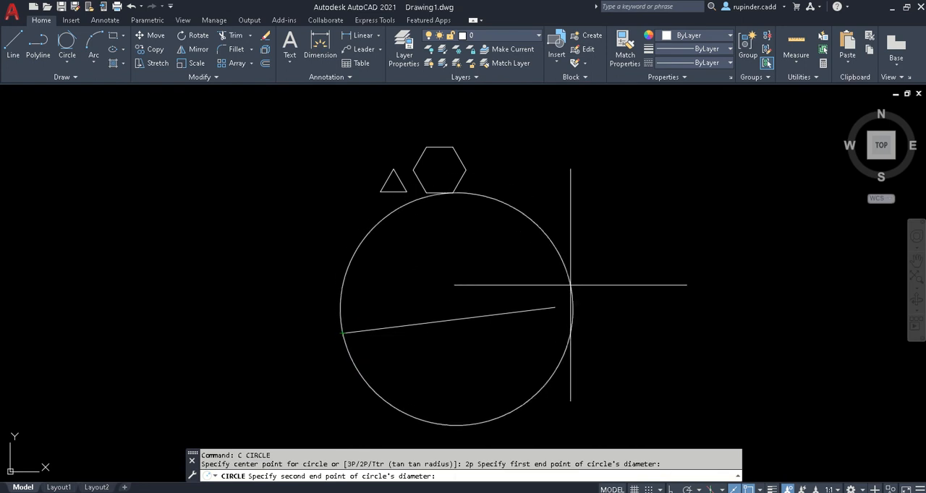
{"action": "left_click", "coordinate": [555, 308]}
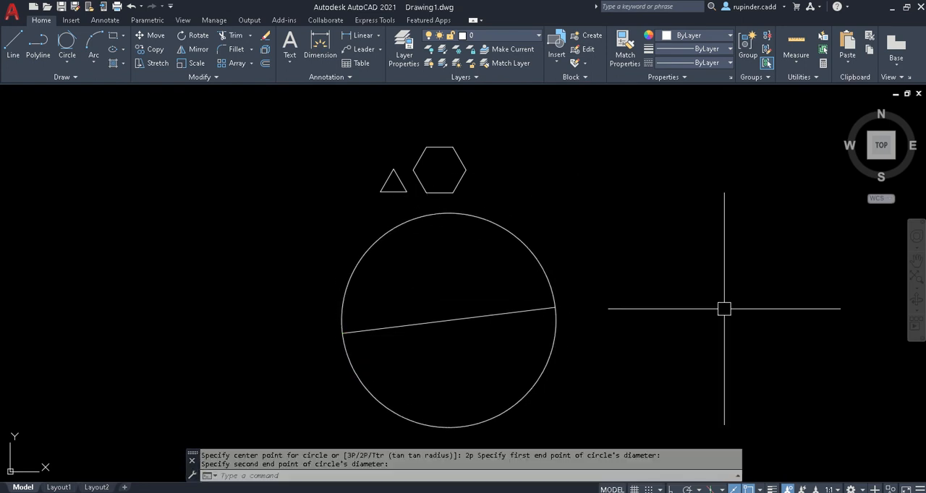
- Draw two connected lines forming an open V shape to the right of the two-point circle
{"action": "scroll", "coordinate": [724, 309], "scroll_direction": "down", "scroll_amount": 2}
{"action": "middle_click_drag", "start_coordinate": [724, 310], "coordinate": [443, 282]}
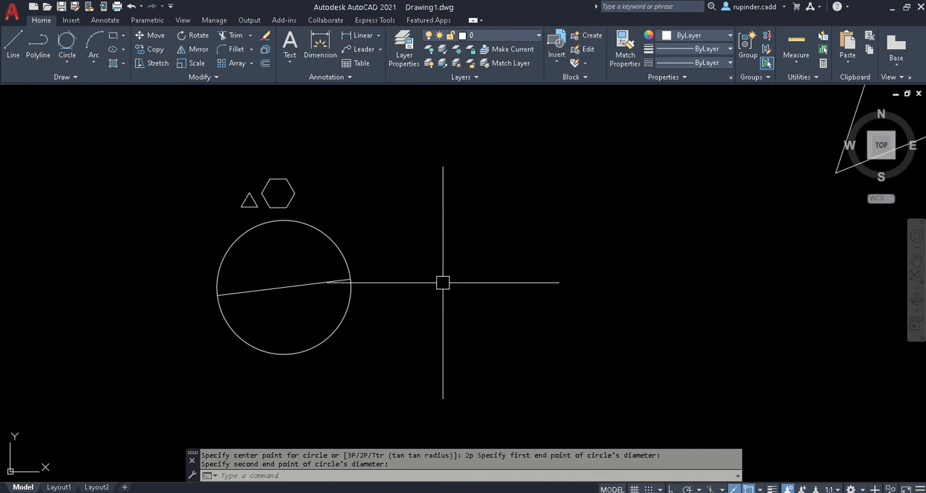
{"action": "type", "text": "l"}
{"action": "key", "text": "Return"}
{"action": "left_click", "coordinate": [532, 169]}
{"action": "left_click", "coordinate": [437, 324]}
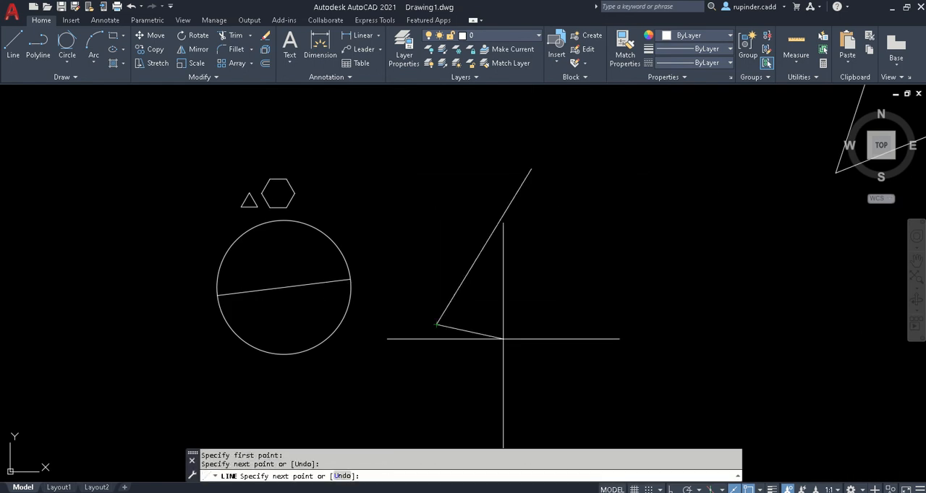
{"action": "left_click", "coordinate": [589, 366]}
{"action": "key", "text": "Escape"}
- Select all the leftover zigzag lines near the coordinate origin and delete them
{"action": "scroll", "coordinate": [608, 286], "scroll_direction": "down", "scroll_amount": 3}
{"action": "middle_click_drag", "start_coordinate": [651, 289], "coordinate": [299, 301]}
{"action": "scroll", "coordinate": [311, 300], "scroll_direction": "down", "scroll_amount": 2}
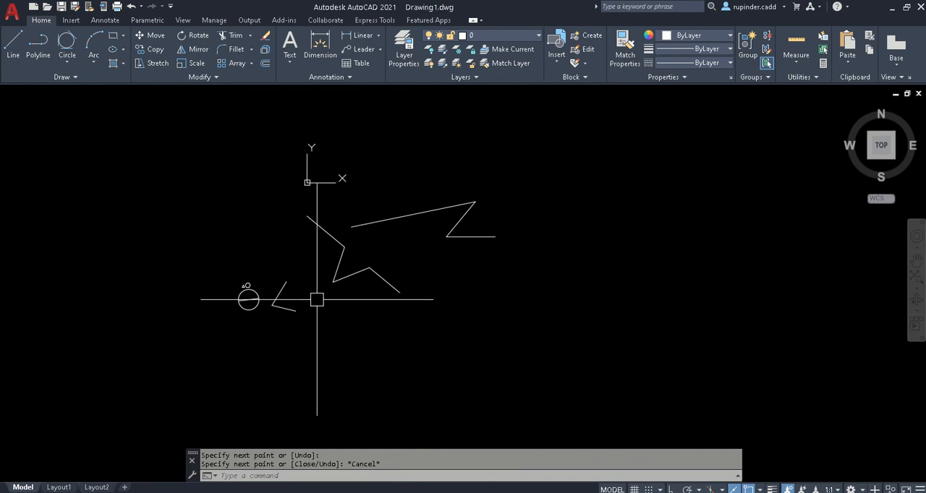
{"action": "left_click", "coordinate": [558, 321]}
{"action": "left_click", "coordinate": [306, 138]}
{"action": "key", "text": "Delete"}
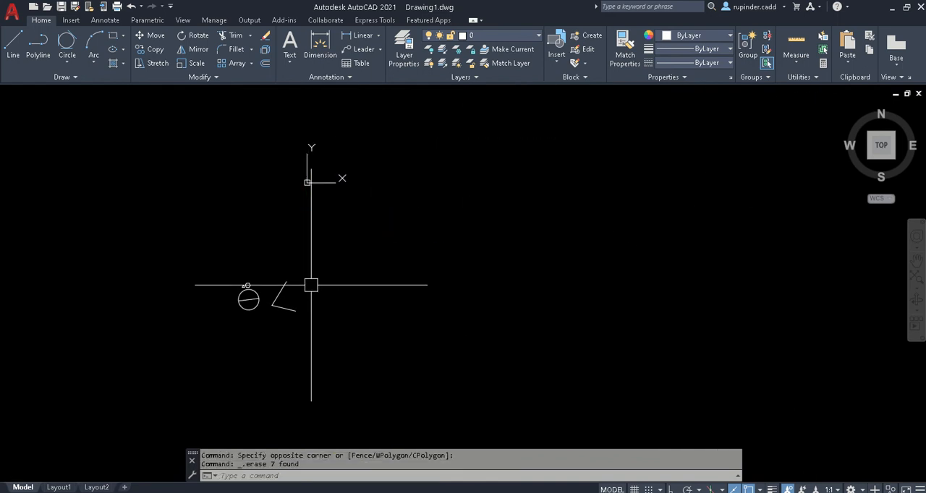
- Draw a 3P circle through the upper endpoint, the corner and the lower endpoint of the V-shaped lines
{"action": "scroll", "coordinate": [304, 290], "scroll_direction": "up", "scroll_amount": 8}
{"action": "mouse_move", "coordinate": [246, 302]}
{"action": "middle_mouse_down"}
{"action": "mouse_move", "coordinate": [234, 296]}
{"action": "mouse_move", "coordinate": [496, 335]}
{"action": "middle_mouse_up"}
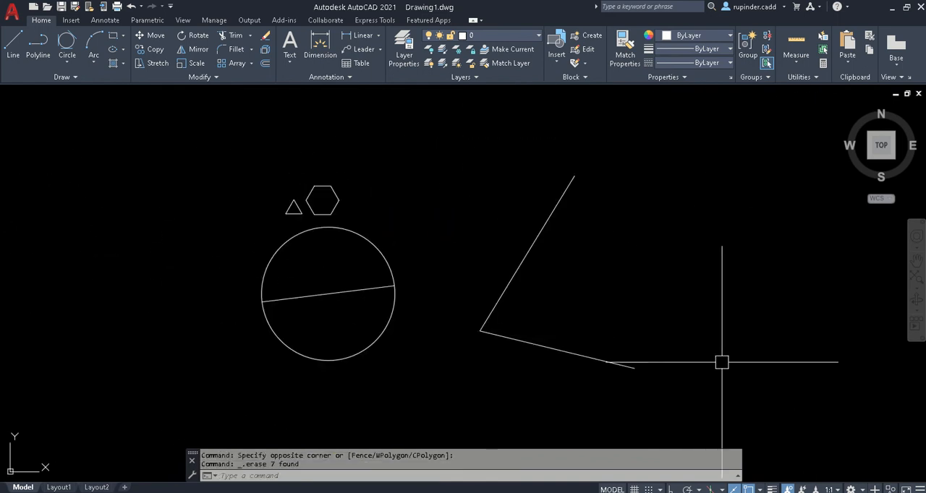
{"action": "type", "text": "c"}
{"action": "key", "text": "Return"}
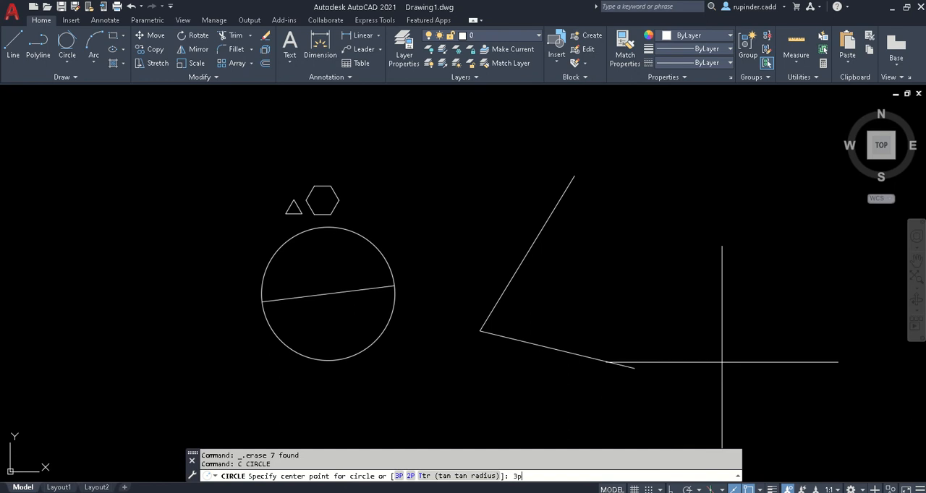
{"action": "type", "text": "3p"}
{"action": "key", "text": "Return"}
{"action": "left_click", "coordinate": [575, 175]}
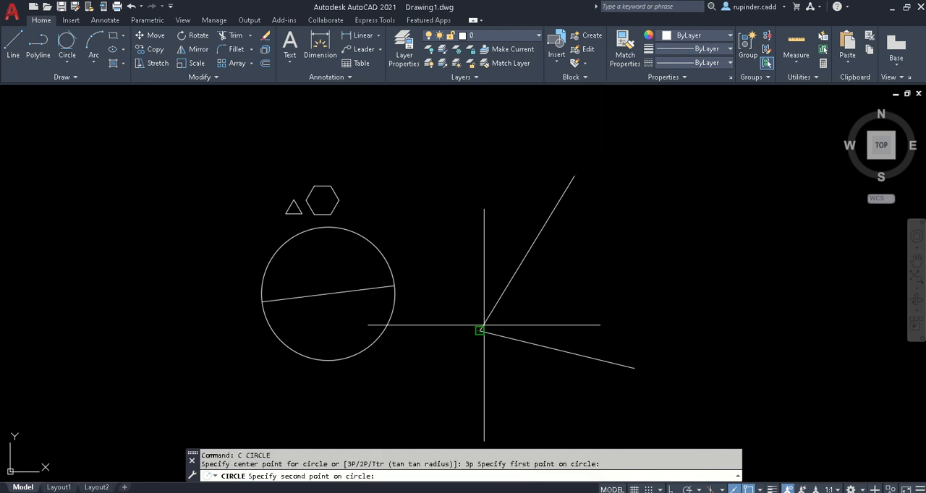
{"action": "left_click", "coordinate": [480, 330]}
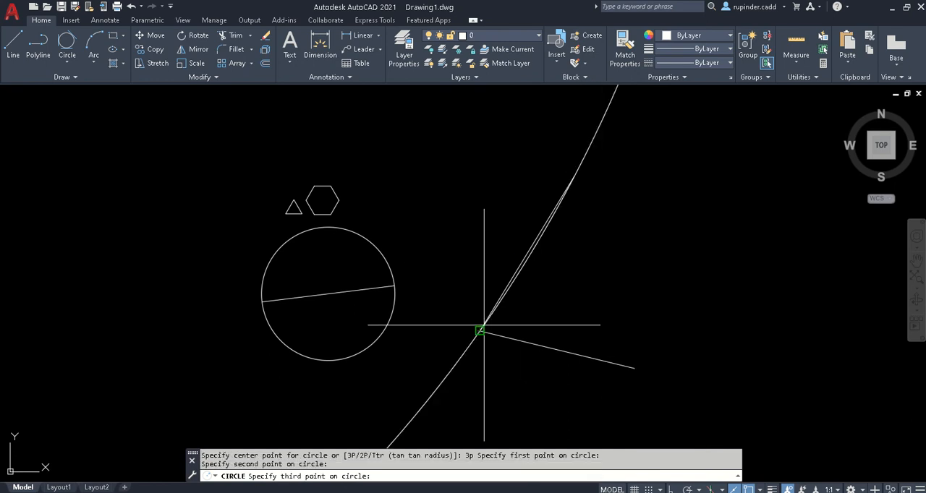
{"action": "left_click", "coordinate": [634, 368]}
- Look up the TTT circle method in the day 2 notes and find it among the Circle methods in AutoCAD
{"action": "middle_click_drag", "start_coordinate": [763, 333], "coordinate": [504, 304]}
{"action": "scroll", "coordinate": [482, 299], "scroll_direction": "down", "scroll_amount": 2}
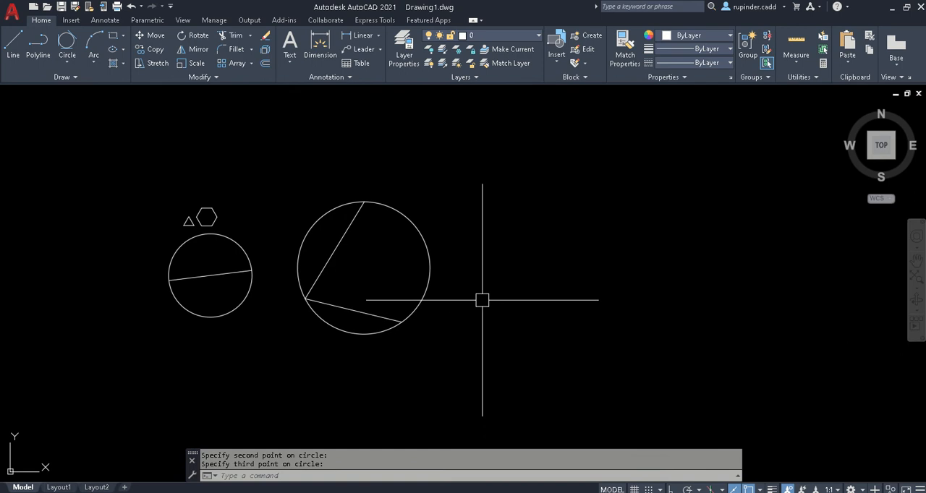
{"action": "key", "text": "alt+Tab"}
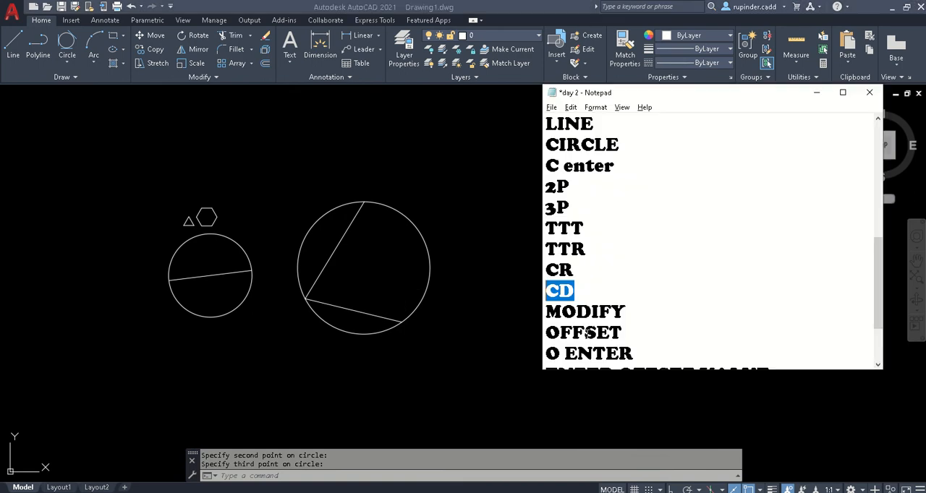
{"action": "left_click_drag", "start_coordinate": [585, 228], "coordinate": [523, 223]}
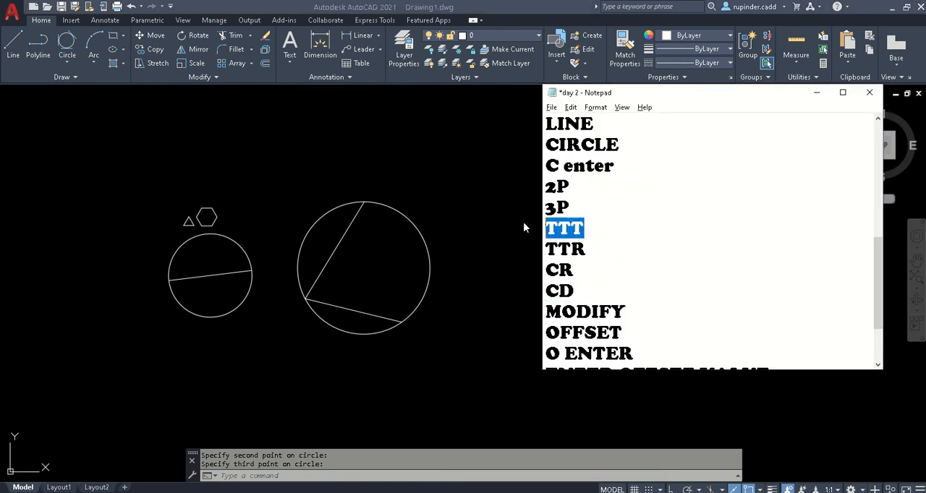
{"action": "left_click", "coordinate": [817, 93]}
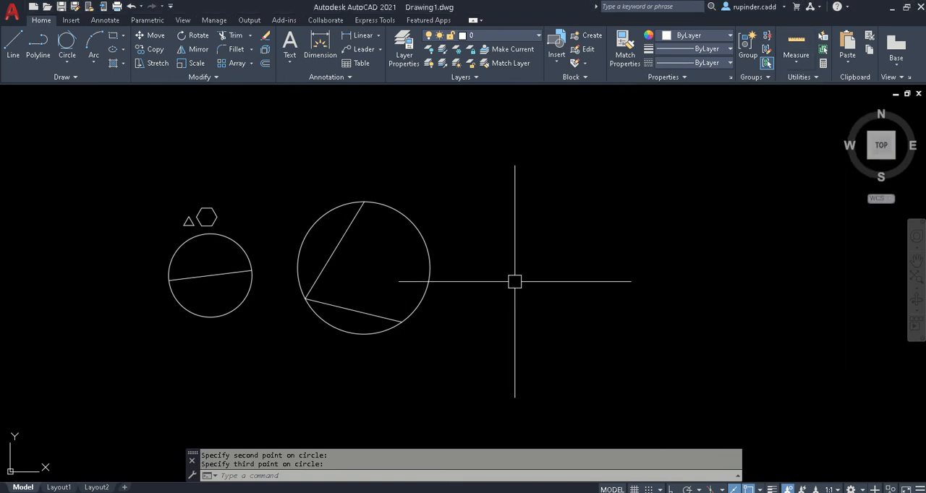
{"action": "key", "text": "Escape"}
{"action": "left_click", "coordinate": [68, 63]}
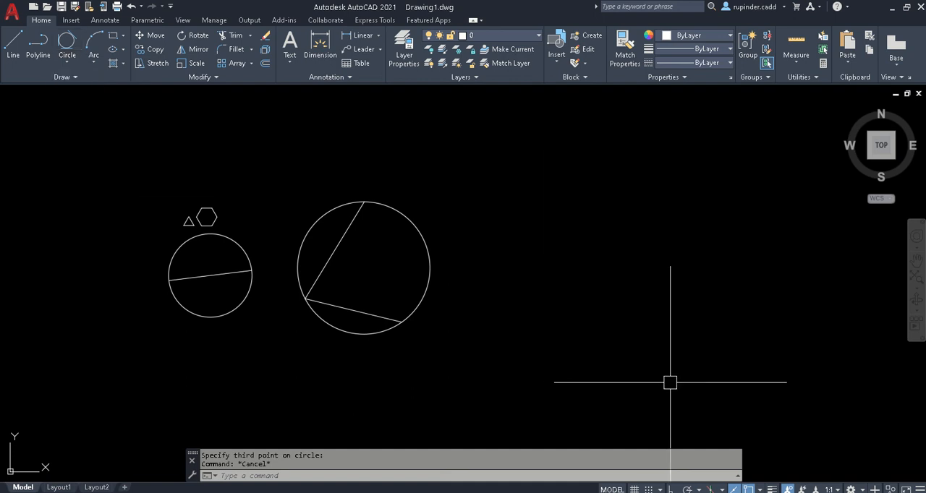
- Draw an open chain of three connected lines to the right of the three-point circle
{"action": "type", "text": "l"}
{"action": "key", "text": "Return"}
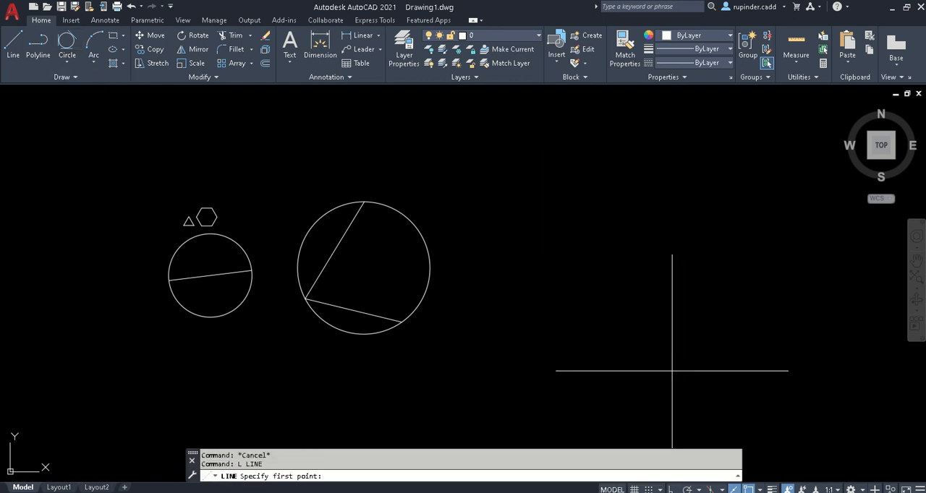
{"action": "left_click", "coordinate": [533, 189]}
{"action": "left_click", "coordinate": [505, 306]}
{"action": "left_click", "coordinate": [626, 368]}
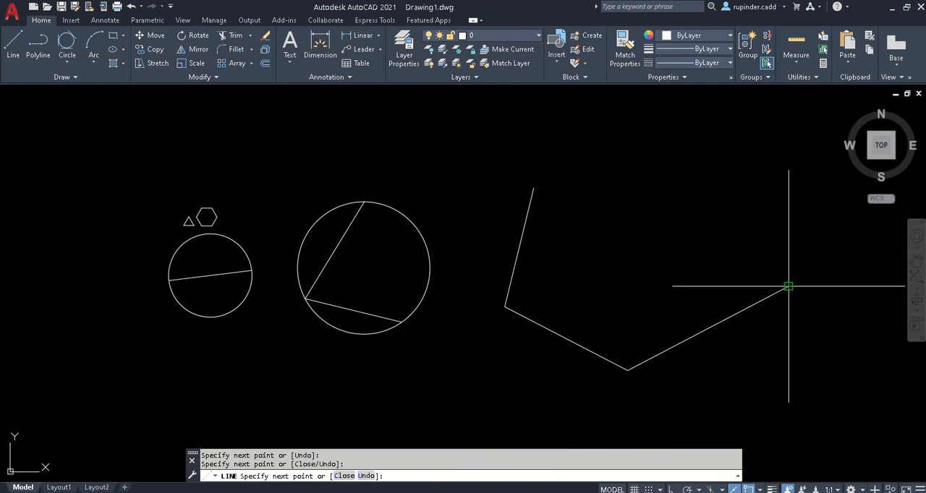
{"action": "left_click", "coordinate": [788, 287]}
{"action": "key", "text": "Escape"}
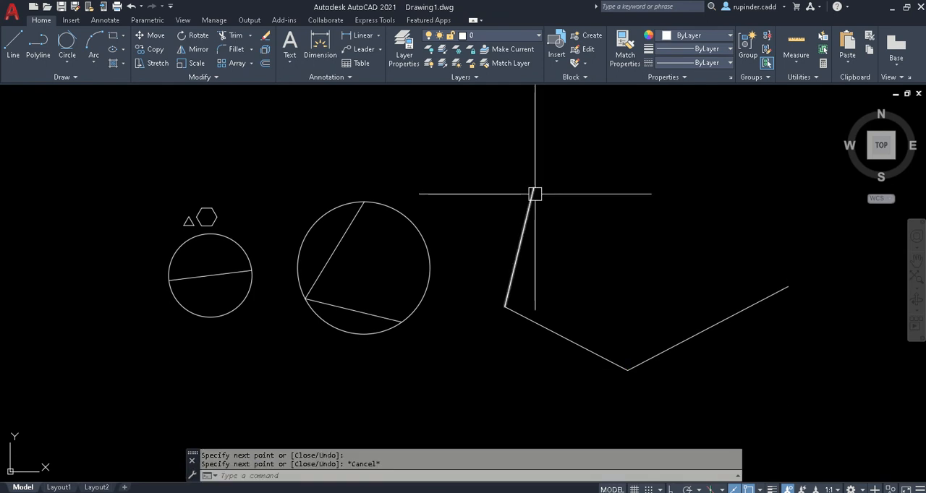
- Draw a Tan, Tan, Tan circle tangent to all three lines of the open chain
{"action": "left_click", "coordinate": [66, 62]}
{"action": "left_click", "coordinate": [82, 205]}
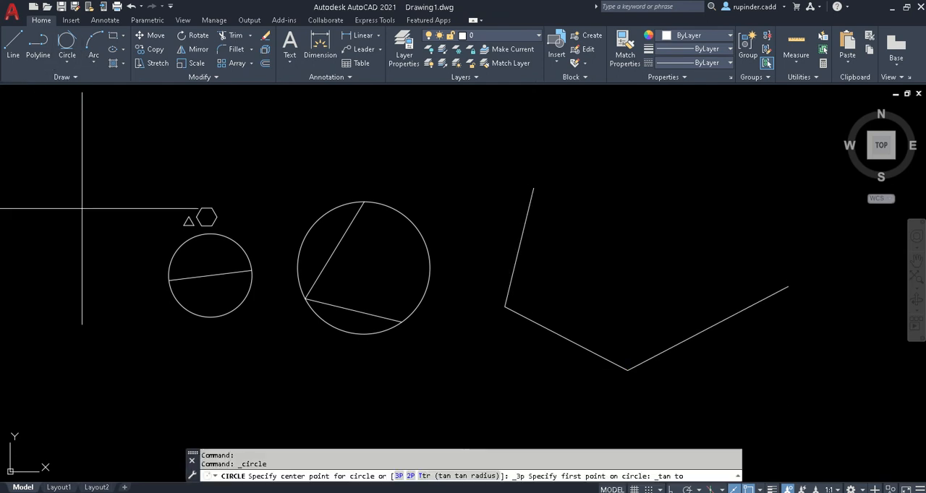
{"action": "left_click", "coordinate": [522, 239]}
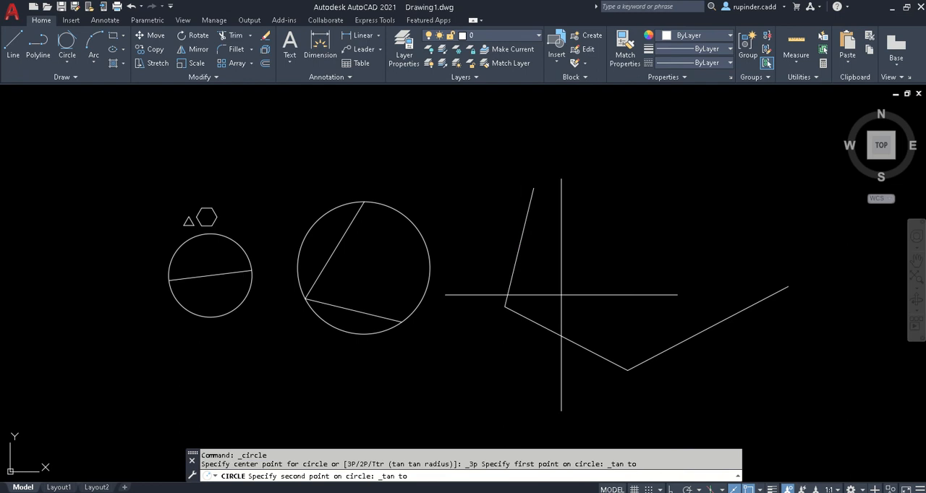
{"action": "left_click", "coordinate": [554, 329]}
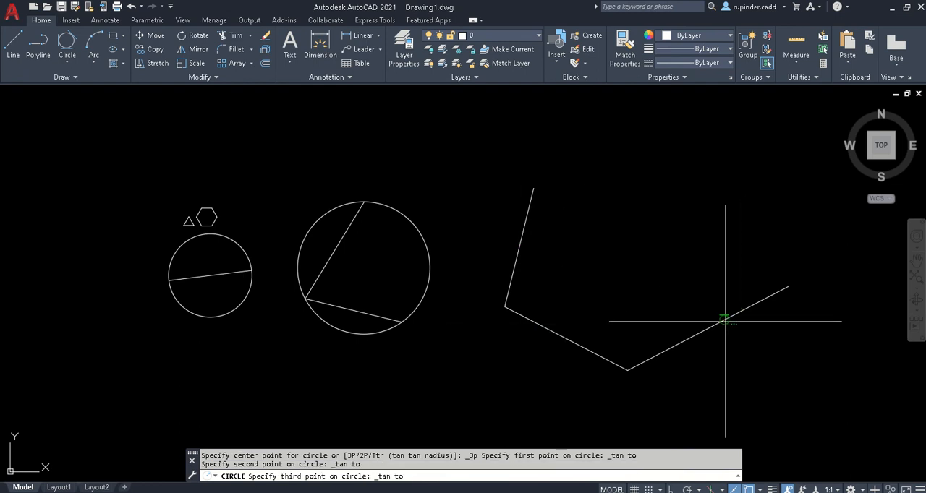
{"action": "left_click", "coordinate": [723, 320]}
{"action": "scroll", "coordinate": [614, 218], "scroll_direction": "down", "scroll_amount": 2}
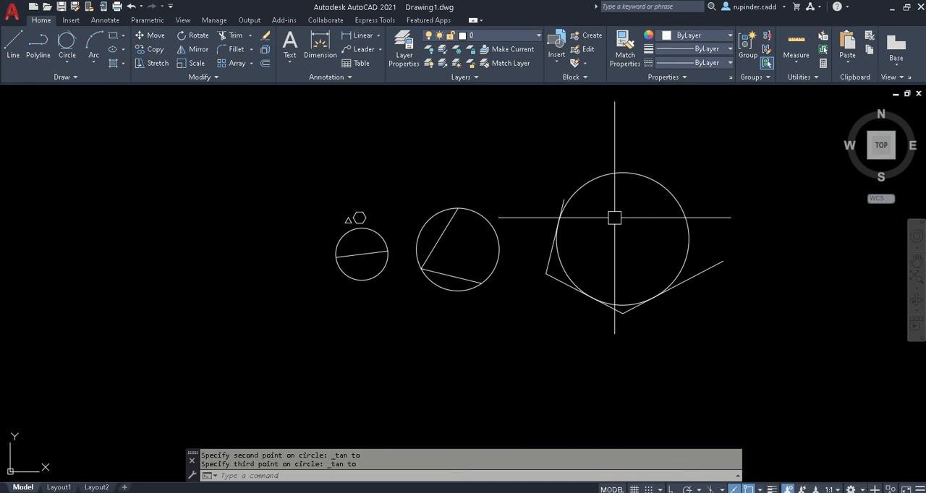
{"action": "middle_click_drag", "start_coordinate": [590, 301], "coordinate": [541, 259]}
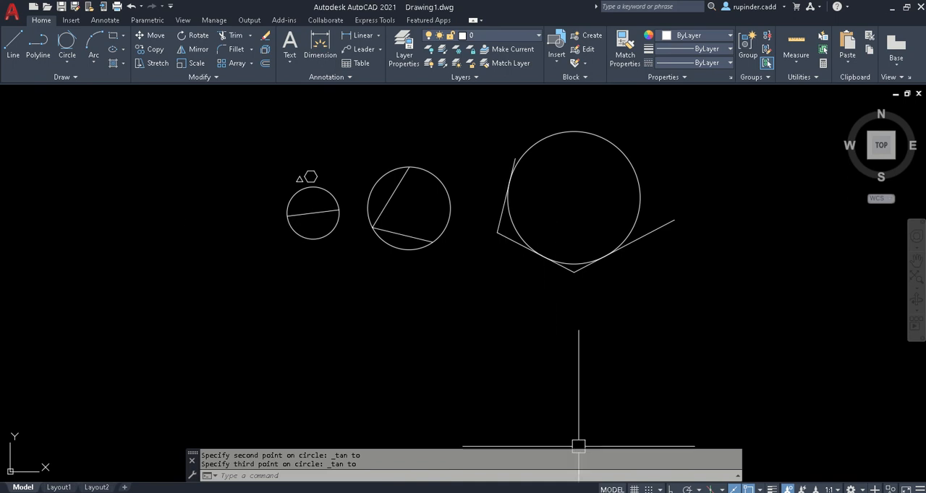
- Look up the TTR circle method in the day 2 notes and return to AutoCAD
{"action": "left_click", "coordinate": [588, 492]}
{"action": "double_click", "coordinate": [568, 249]}
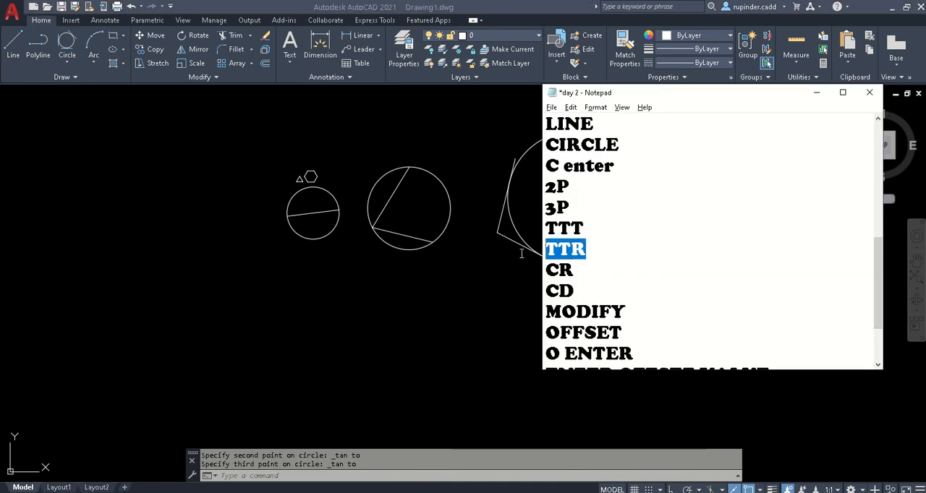
{"action": "left_click", "coordinate": [816, 93]}
- Draw two connected lines forming an open angle below the two-point circle
{"action": "type", "text": "l"}
{"action": "key", "text": "Return"}
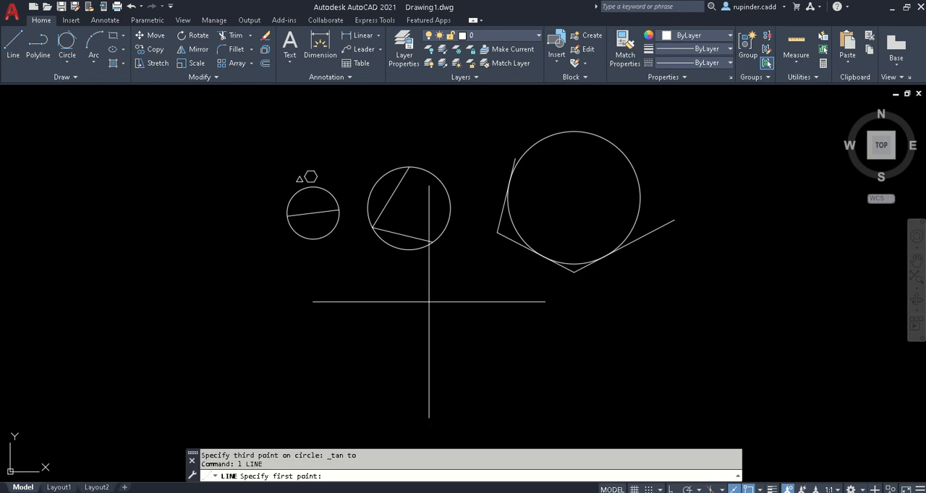
{"action": "left_click", "coordinate": [300, 287]}
{"action": "left_click", "coordinate": [249, 375]}
{"action": "left_click", "coordinate": [350, 394]}
{"action": "key", "text": "Escape"}
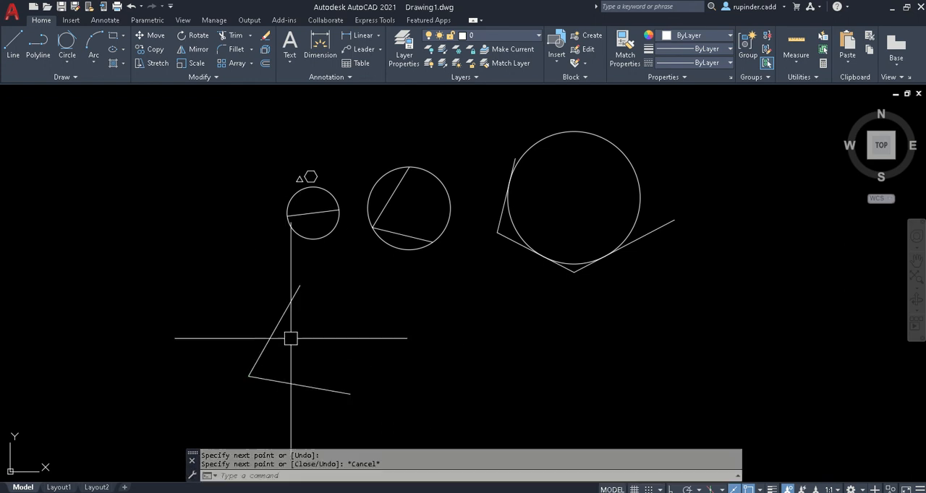
- Draw a TTR circle tangent to both lines of the open angle with a radius of 200
{"action": "scroll", "coordinate": [291, 339], "scroll_direction": "up", "scroll_amount": 2}
{"action": "middle_click_drag", "start_coordinate": [292, 339], "coordinate": [390, 258]}
{"action": "type", "text": "c"}
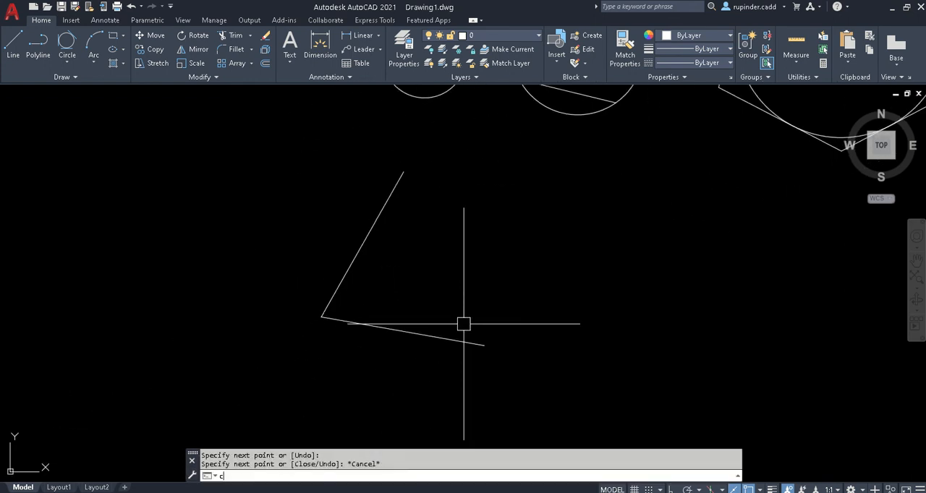
{"action": "key", "text": "Return"}
{"action": "type", "text": "ttr"}
{"action": "key", "text": "Return"}
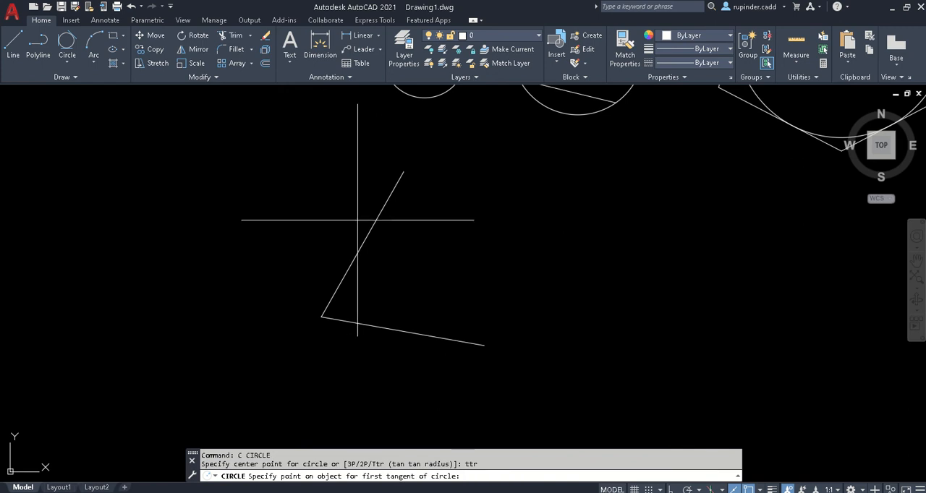
{"action": "left_click", "coordinate": [365, 228]}
{"action": "left_click", "coordinate": [393, 329]}
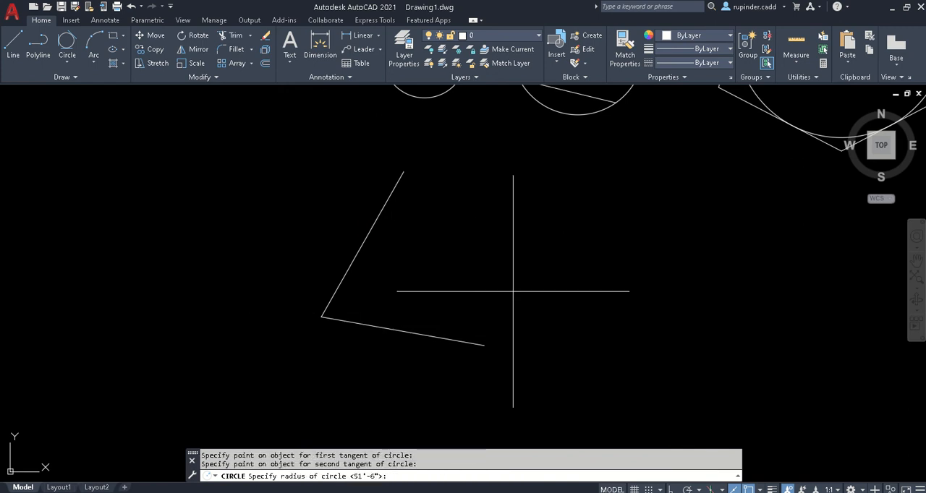
{"action": "type", "text": "200"}
{"action": "key", "text": "Return"}
{"action": "key", "text": "Escape"}
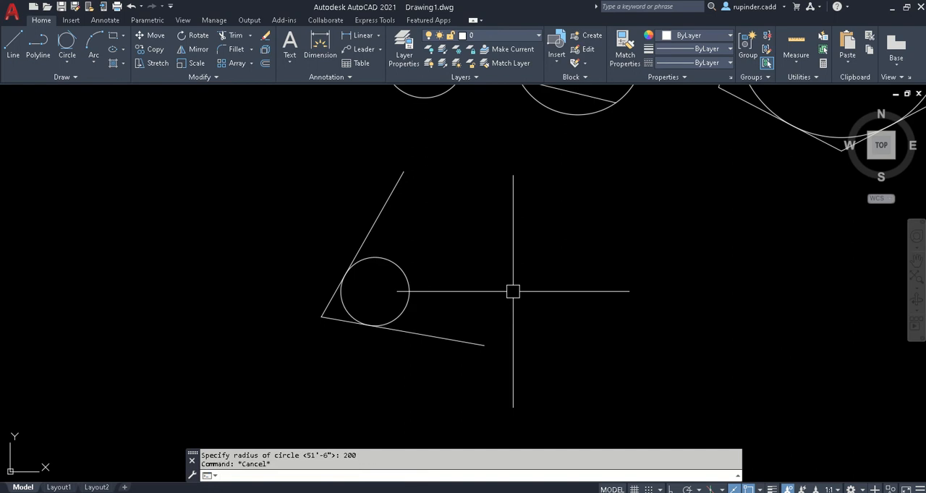
- Check the length type and precision in the drawing units settings and accept them
{"action": "type", "text": "un"}
{"action": "key", "text": "Return"}
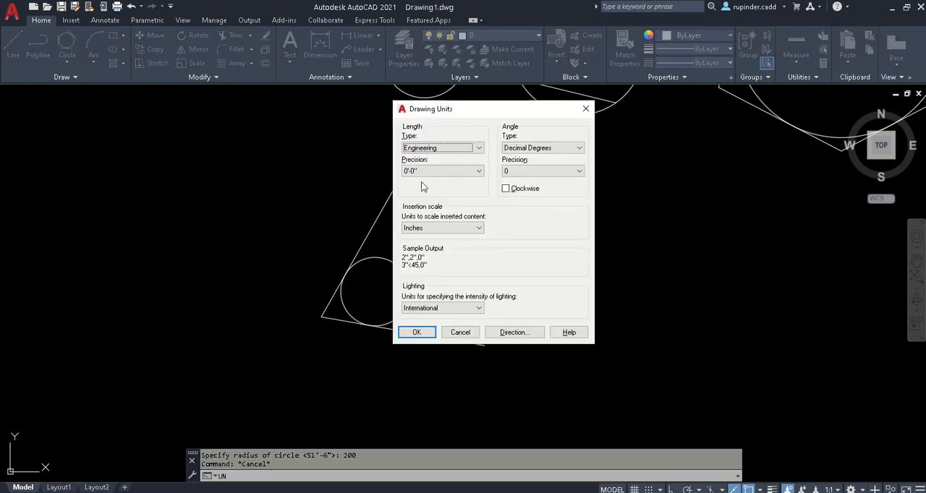
{"action": "left_click", "coordinate": [415, 333]}
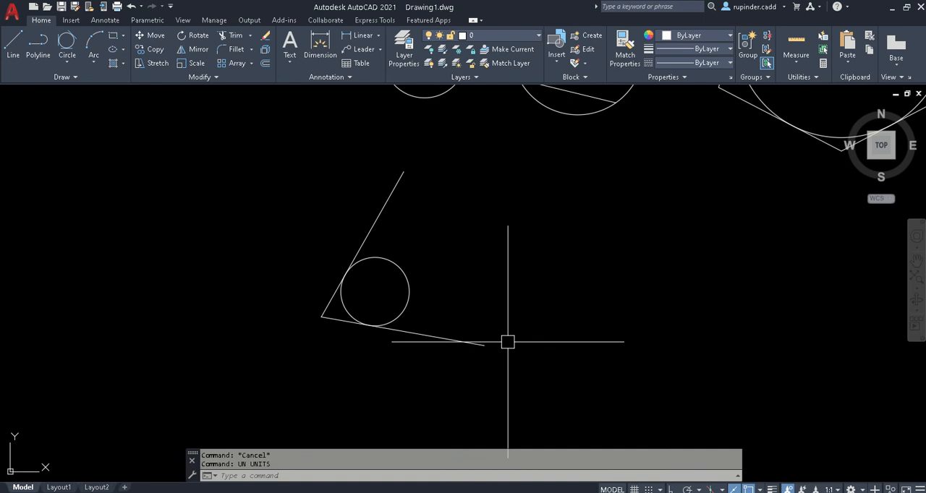
- Delete the tangent circle inside the open angle
{"action": "scroll", "coordinate": [366, 293], "scroll_direction": "up", "scroll_amount": 3}
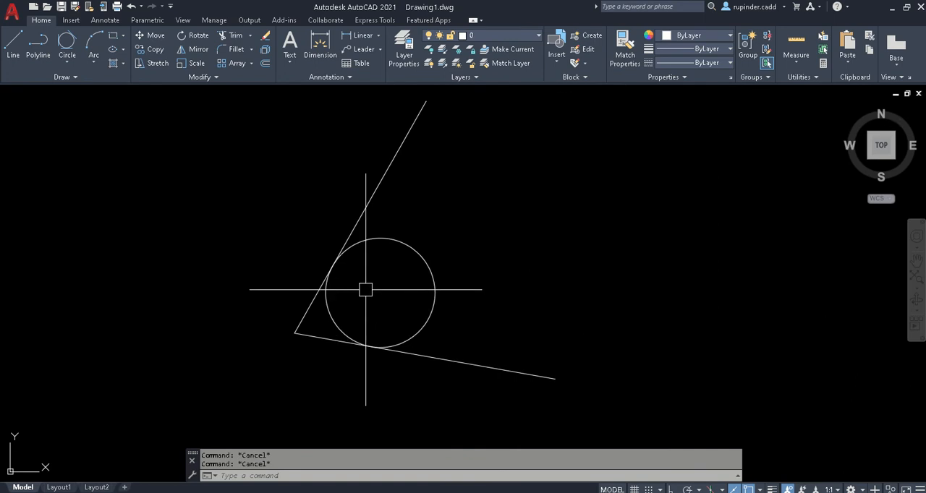
{"action": "scroll", "coordinate": [365, 289], "scroll_direction": "down", "scroll_amount": 2}
{"action": "middle_click_drag", "start_coordinate": [500, 312], "coordinate": [407, 312]}
{"action": "left_click", "coordinate": [316, 288]}
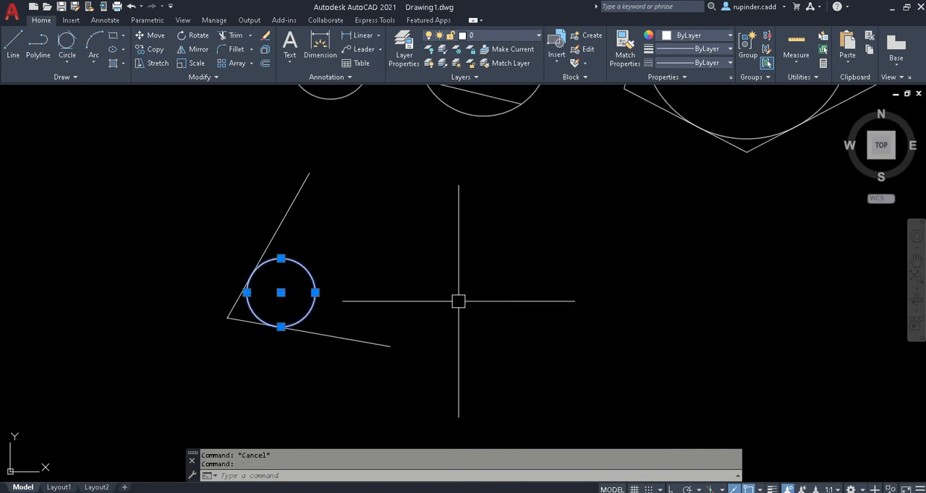
{"action": "key", "text": "Delete"}
- Redraw the TTR circle against the two lines of the open angle, using radius 200
{"action": "type", "text": "c"}
{"action": "key", "text": "Return"}
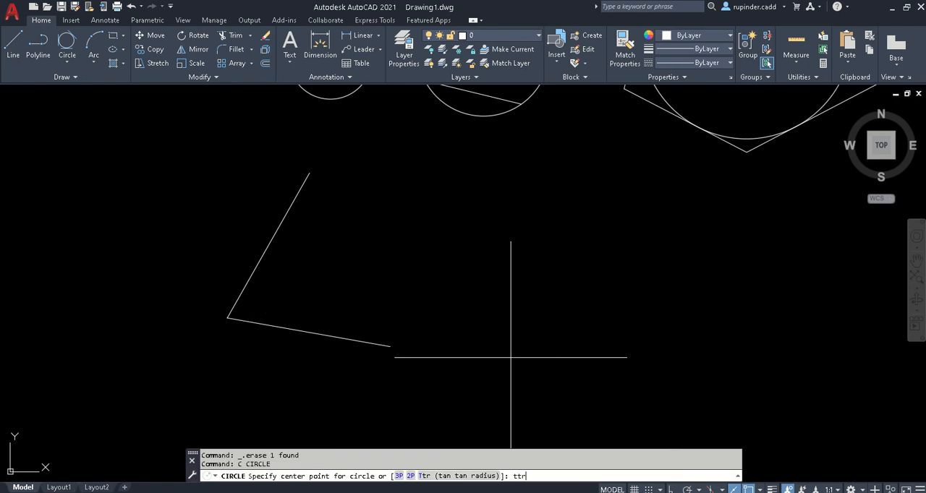
{"action": "type", "text": "ttr"}
{"action": "key", "text": "Return"}
{"action": "left_click", "coordinate": [265, 252]}
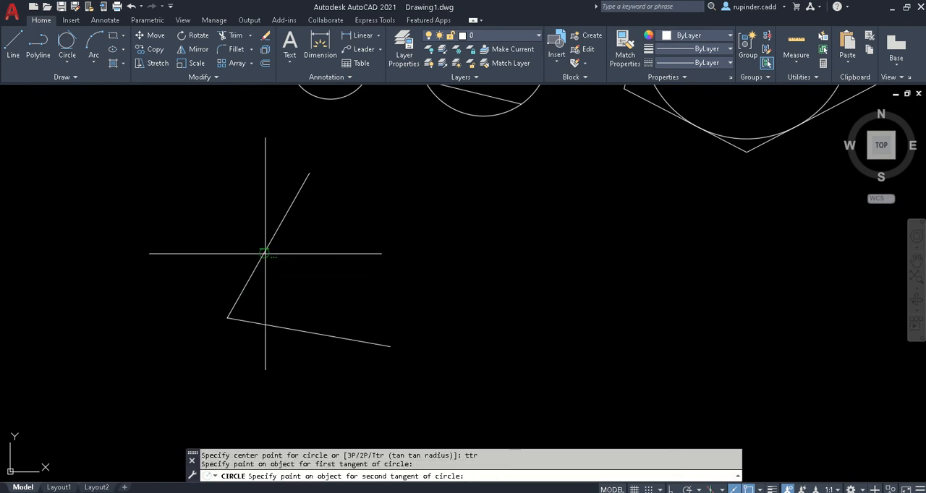
{"action": "left_click", "coordinate": [270, 324]}
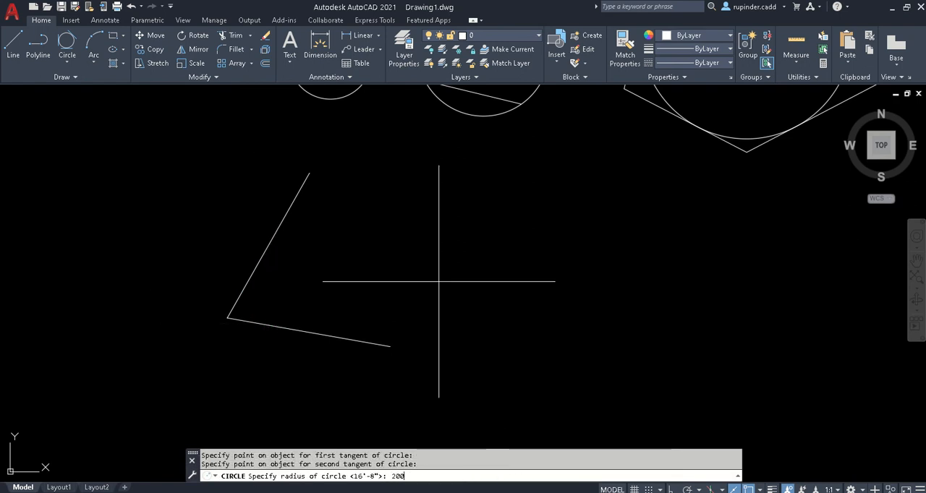
{"action": "type", "text": "200"}
{"action": "key", "text": "Return"}
{"action": "key", "text": "Escape"}
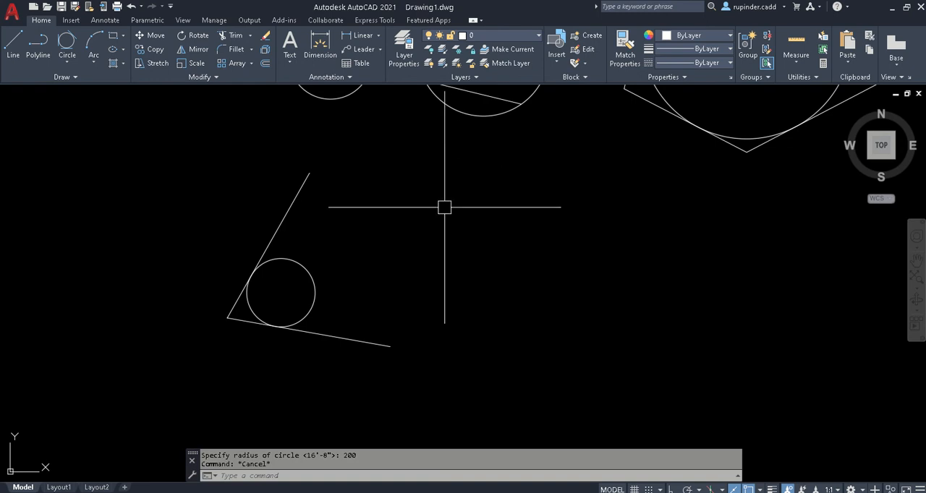
- Look up the CR circle method in the day 2 notes and return to AutoCAD
{"action": "middle_click_drag", "start_coordinate": [372, 309], "coordinate": [366, 275]}
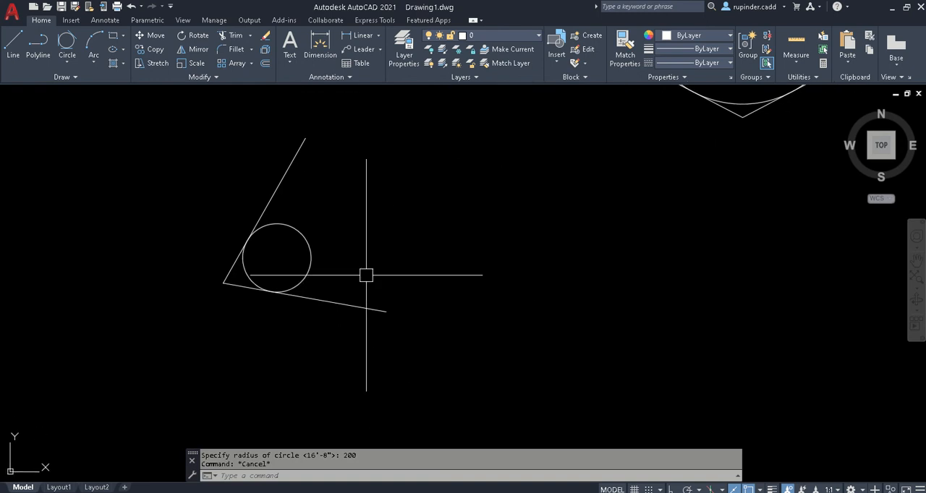
{"action": "middle_click_drag", "start_coordinate": [512, 256], "coordinate": [445, 253]}
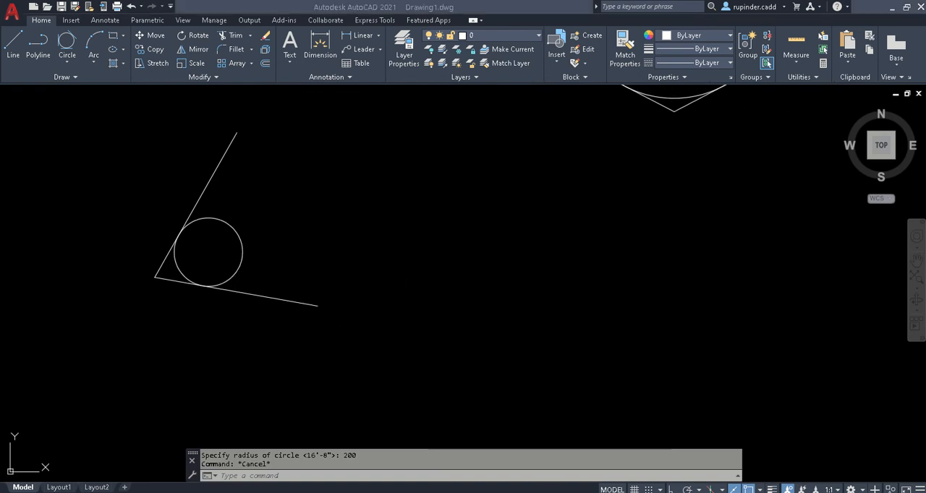
{"action": "key", "text": "alt+Tab"}
{"action": "left_click_drag", "start_coordinate": [577, 267], "coordinate": [492, 278]}
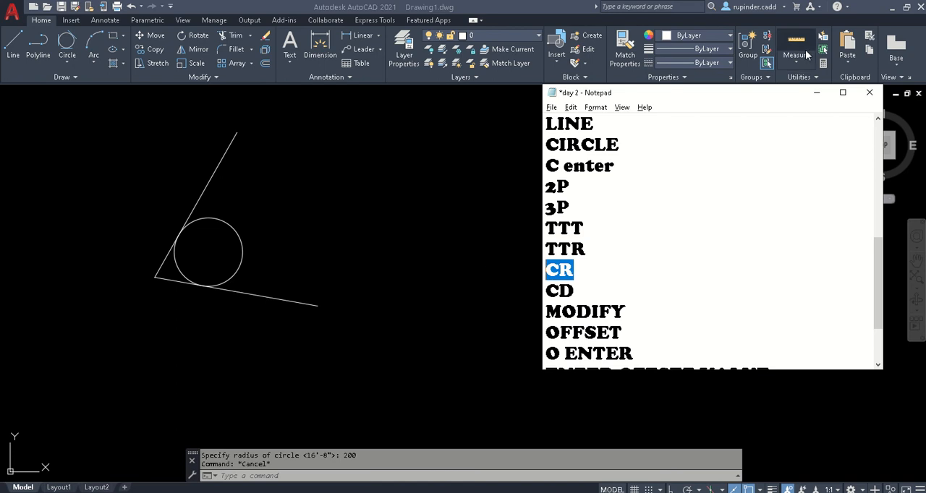
{"action": "left_click", "coordinate": [817, 92]}
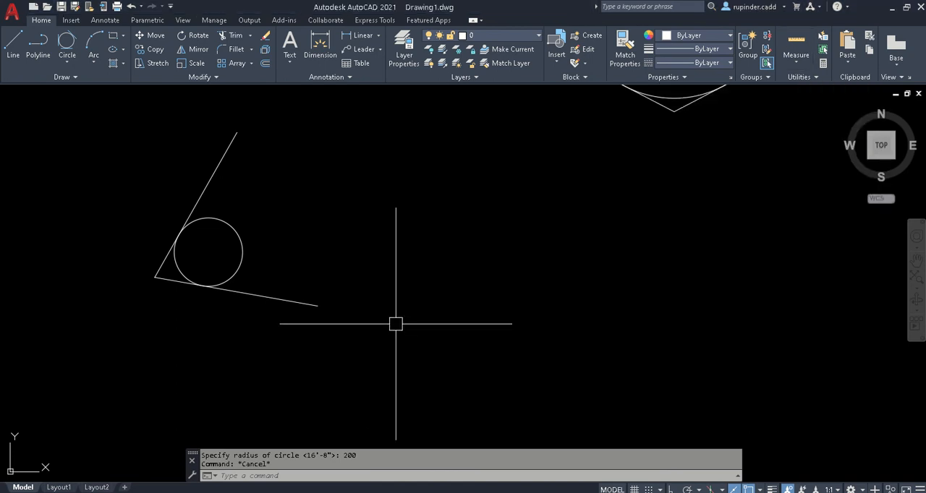
- Draw a single, slightly sloping line to the right of the TTR circle
{"action": "type", "text": "l"}
{"action": "key", "text": "Return"}
{"action": "left_click", "coordinate": [499, 302]}
{"action": "left_click", "coordinate": [678, 292]}
{"action": "key", "text": "Escape"}
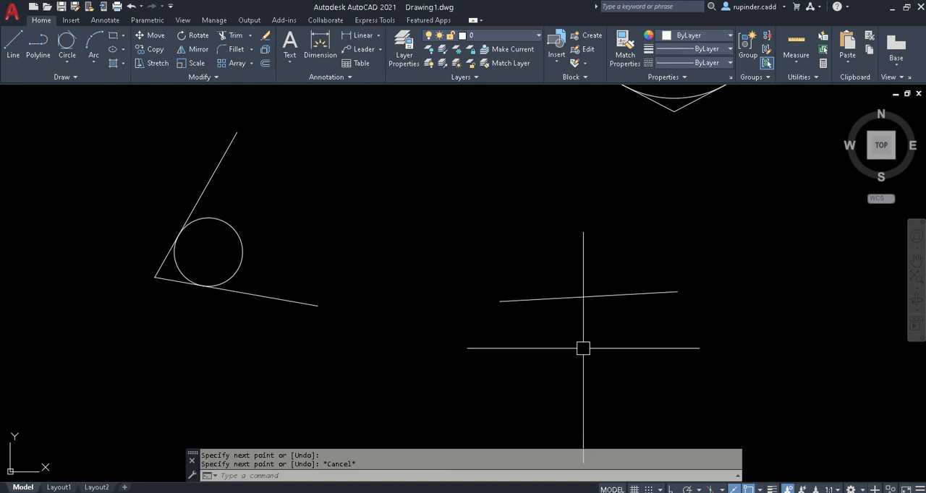
- Draw a center-radius circle of radius 200 centred on the sloping line's midpoint
{"action": "type", "text": "c"}
{"action": "key", "text": "Return"}
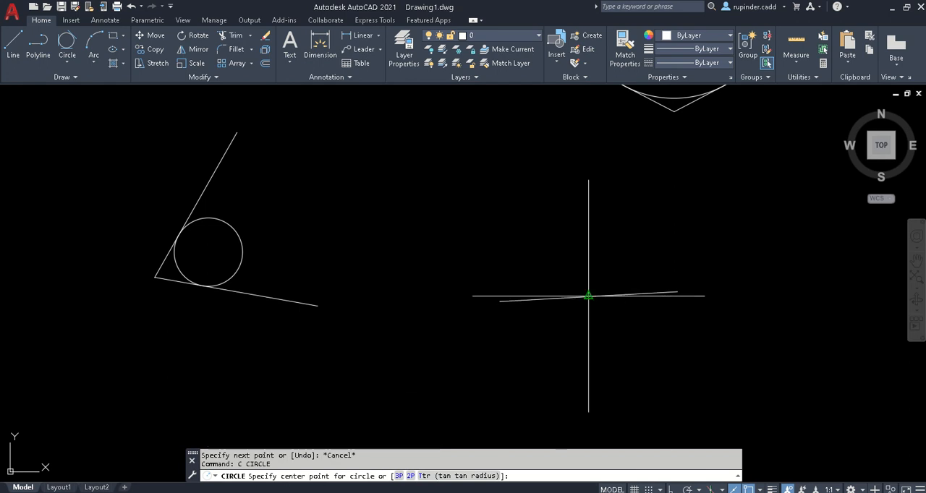
{"action": "left_click", "coordinate": [589, 296]}
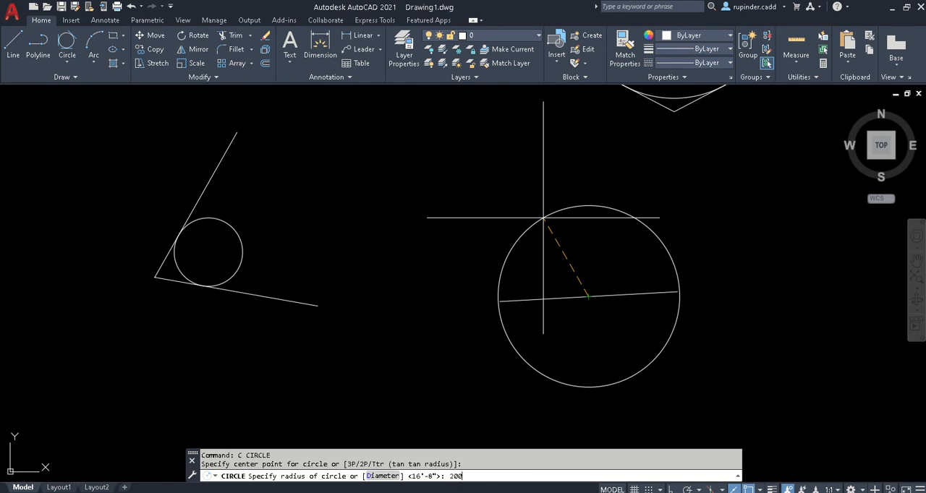
{"action": "key", "text": "Return"}
{"action": "key", "text": "Escape"}
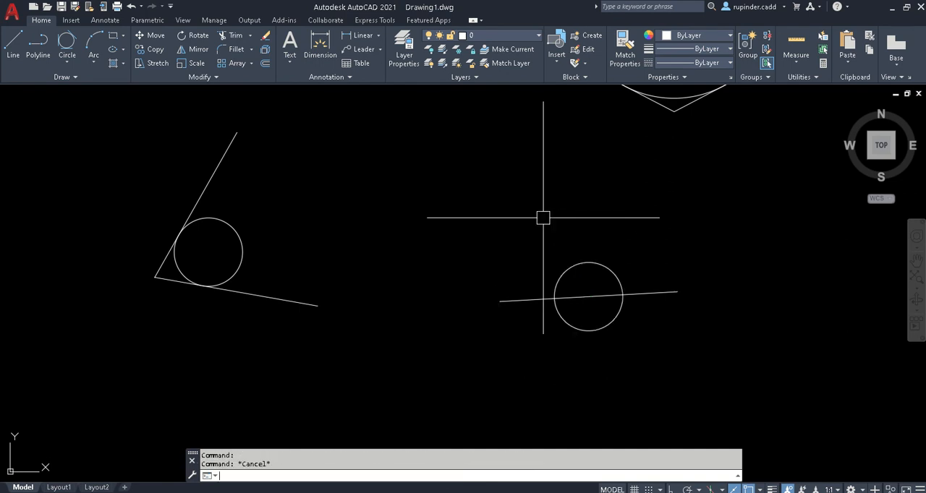
- Draw a concentric circle of radius 500 around the small circle, centred on the sloping line's midpoint
{"action": "scroll", "coordinate": [626, 368], "scroll_direction": "down", "scroll_amount": 3}
{"action": "middle_click_drag", "start_coordinate": [626, 368], "coordinate": [505, 345]}
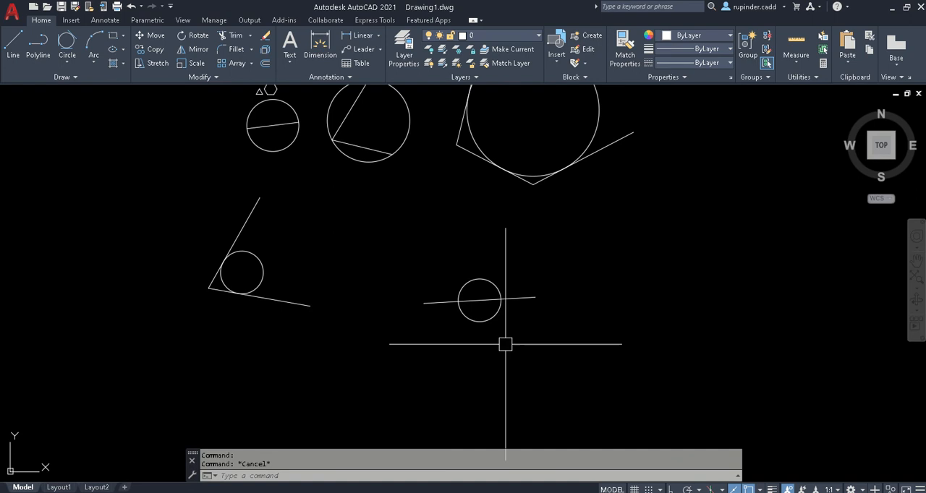
{"action": "type", "text": "c"}
{"action": "key", "text": "Return"}
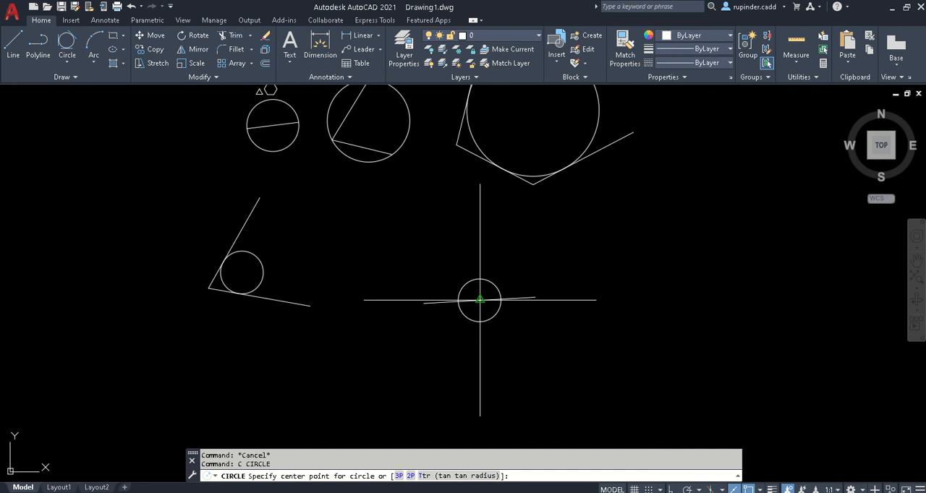
{"action": "left_click", "coordinate": [479, 299]}
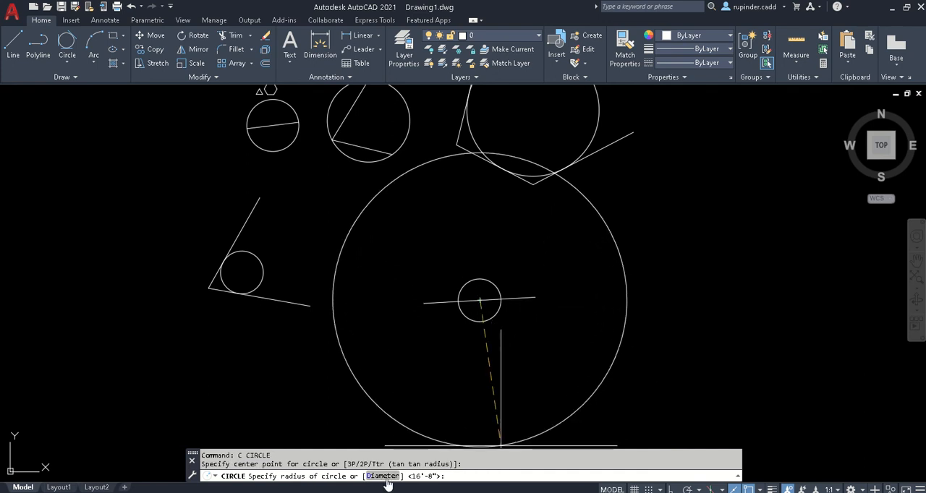
{"action": "type", "text": "500"}
{"action": "key", "text": "Return"}
{"action": "key", "text": "Escape"}
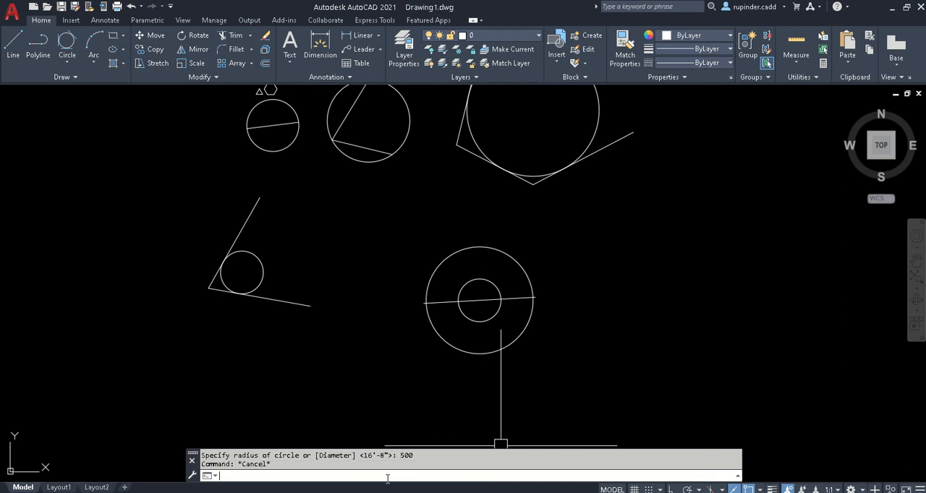
- Draw a single, nearly horizontal line to the right of the concentric circles
{"action": "type", "text": "l"}
{"action": "key", "text": "Return"}
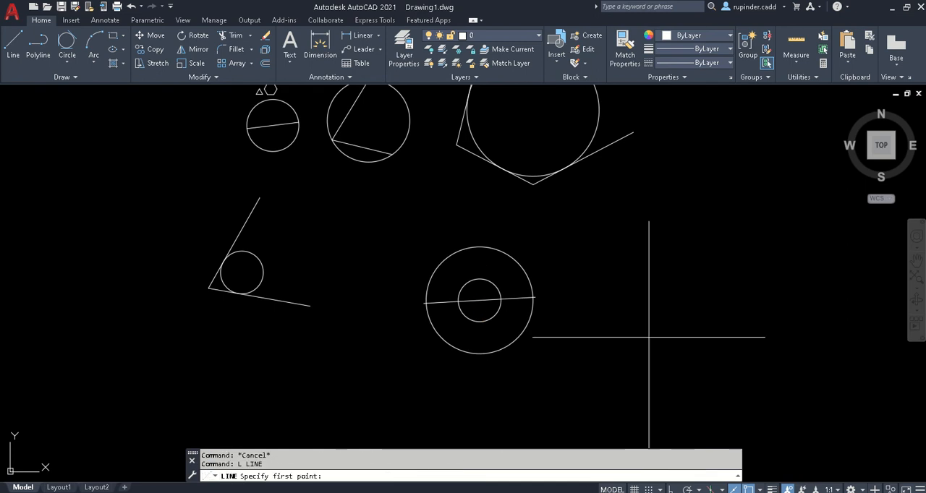
{"action": "left_click", "coordinate": [596, 348]}
{"action": "left_click", "coordinate": [812, 346]}
{"action": "key", "text": "Escape"}
- Draw a center-diameter circle of diameter 600 centred on the nearly horizontal line's midpoint
{"action": "type", "text": "c"}
{"action": "key", "text": "Return"}
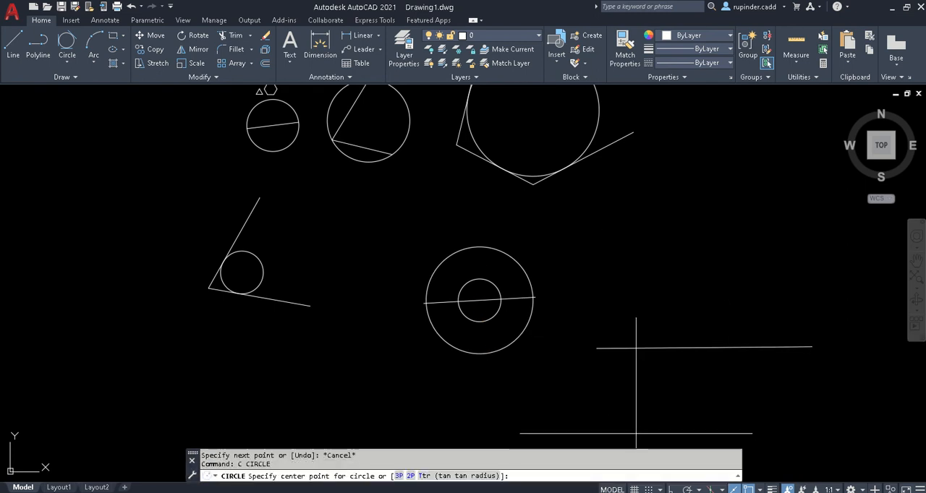
{"action": "left_click", "coordinate": [704, 348]}
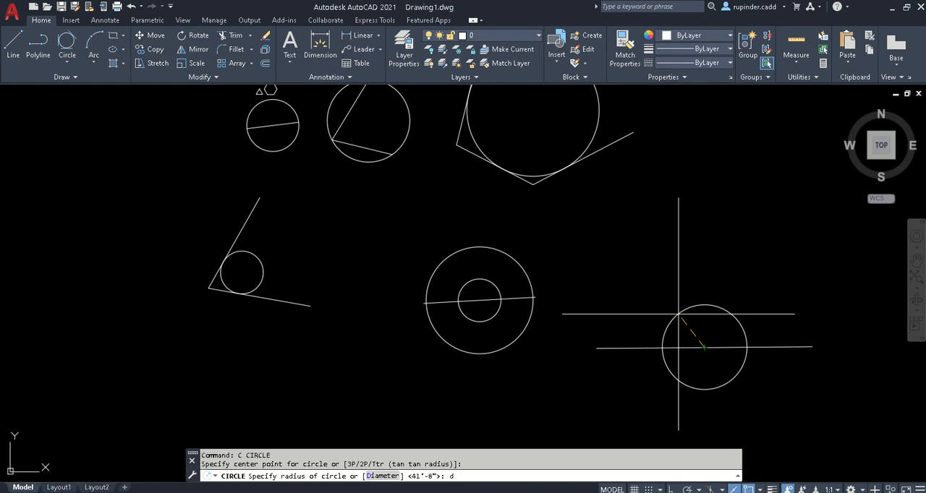
{"action": "key", "text": "Return"}
{"action": "type", "text": "600"}
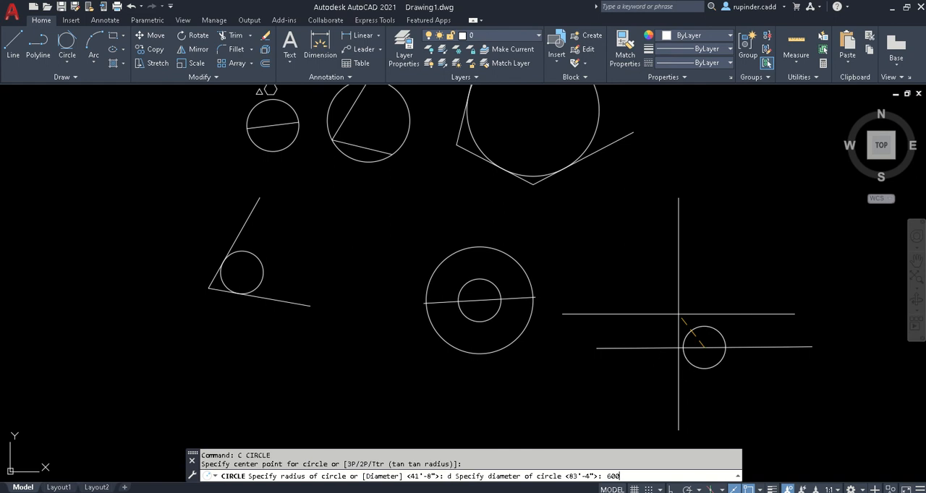
{"action": "key", "text": "Return"}
{"action": "key", "text": "Escape"}
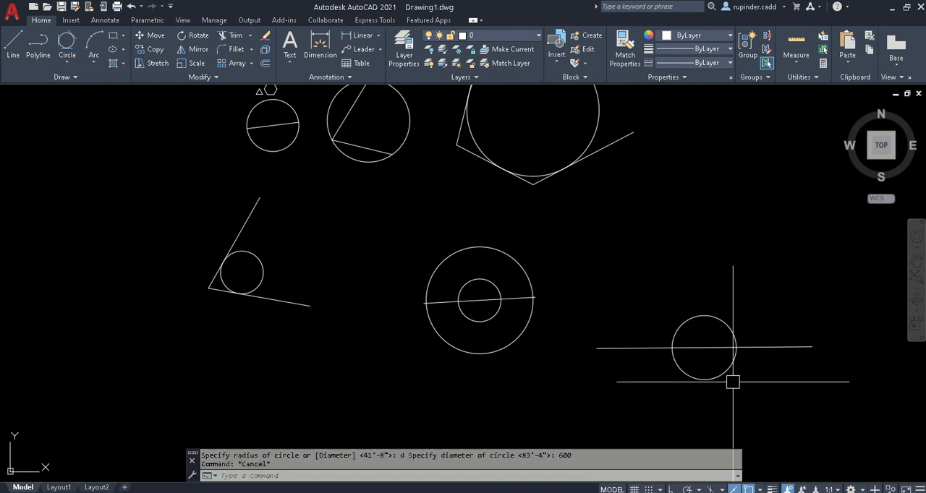
- Examine the new center-diameter circle and review the whole set of circle examples
{"action": "scroll", "coordinate": [741, 363], "scroll_direction": "up", "scroll_amount": 2}
{"action": "middle_click_drag", "start_coordinate": [740, 362], "coordinate": [659, 304]}
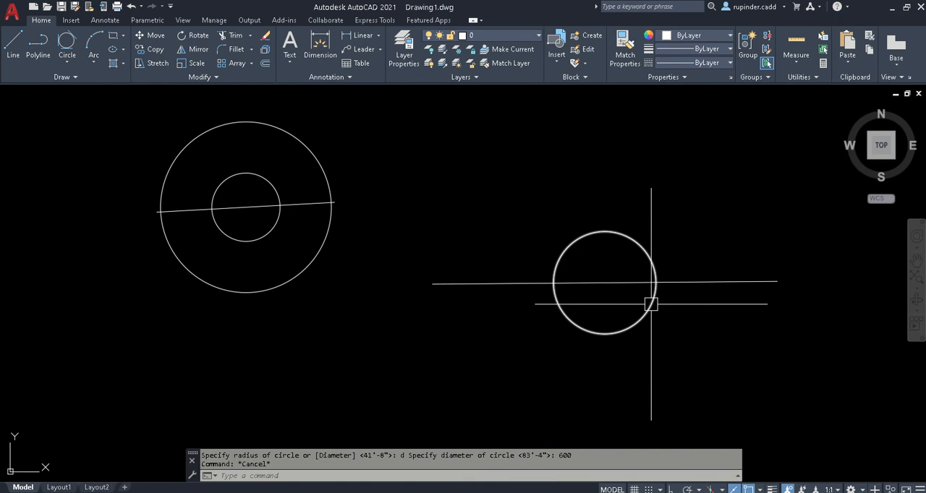
{"action": "scroll", "coordinate": [622, 300], "scroll_direction": "up", "scroll_amount": 2}
{"action": "scroll", "coordinate": [622, 300], "scroll_direction": "down", "scroll_amount": 2}
{"action": "scroll", "coordinate": [622, 300], "scroll_direction": "up", "scroll_amount": 2}
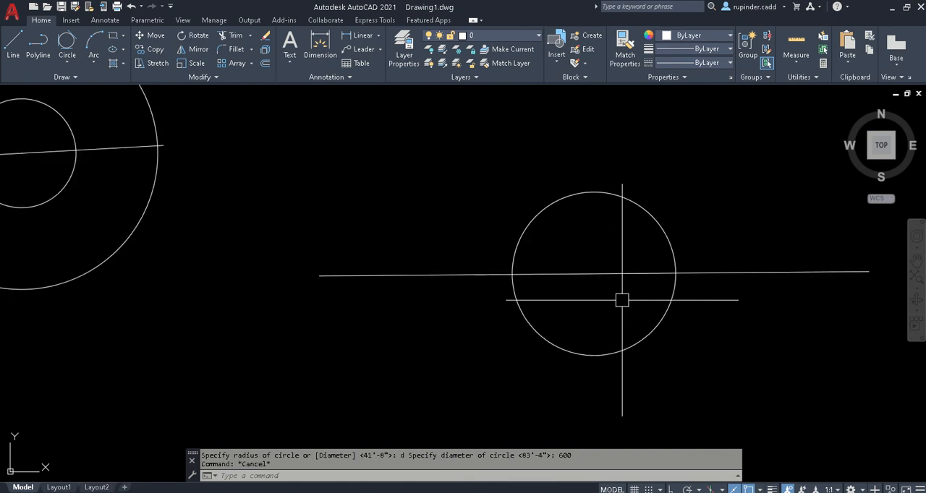
{"action": "scroll", "coordinate": [622, 301], "scroll_direction": "down", "scroll_amount": 2}
{"action": "middle_click_drag", "start_coordinate": [620, 302], "coordinate": [502, 318]}
{"action": "scroll", "coordinate": [502, 318], "scroll_direction": "down", "scroll_amount": 2}
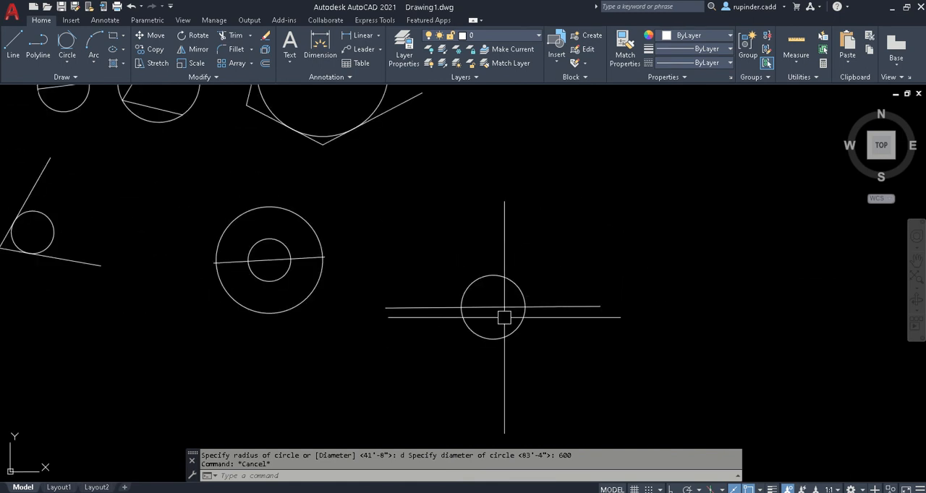
{"action": "scroll", "coordinate": [228, 342], "scroll_direction": "down", "scroll_amount": 3}
{"action": "middle_click_drag", "start_coordinate": [254, 317], "coordinate": [370, 317]}
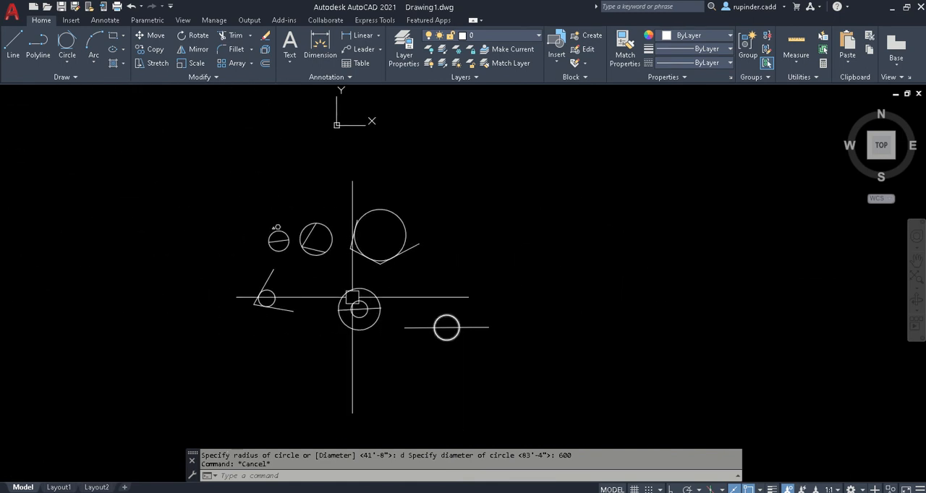
{"action": "scroll", "coordinate": [276, 284], "scroll_direction": "up", "scroll_amount": 3}
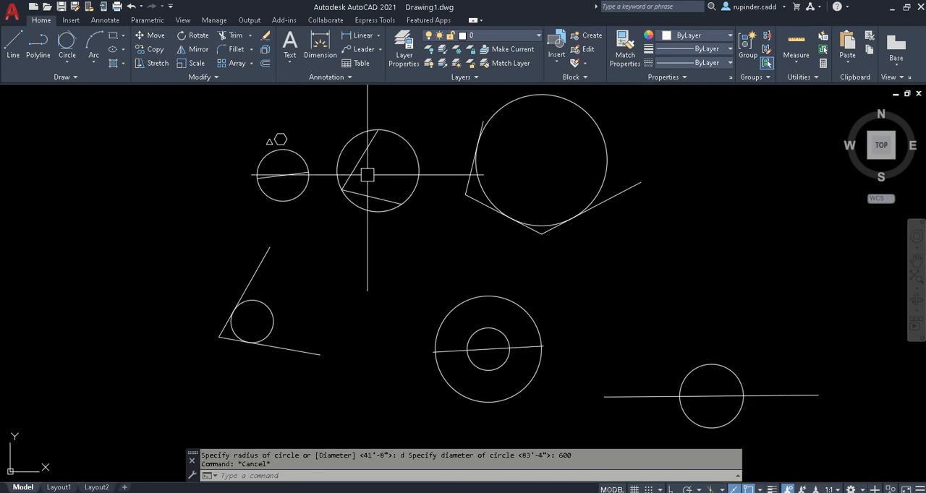
{"action": "scroll", "coordinate": [314, 175], "scroll_direction": "down", "scroll_amount": 3}
{"action": "scroll", "coordinate": [550, 294], "scroll_direction": "down", "scroll_amount": 2}
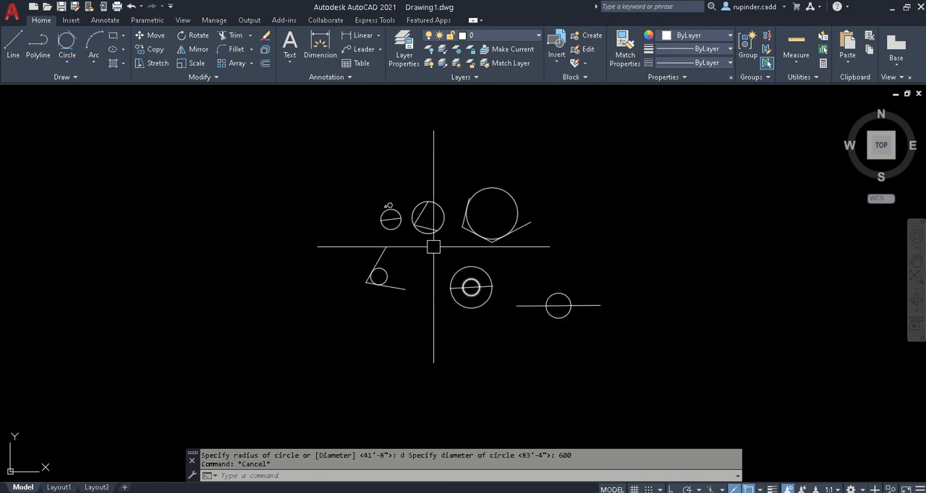
{"action": "scroll", "coordinate": [355, 185], "scroll_direction": "up", "scroll_amount": 4}
{"action": "scroll", "coordinate": [372, 190], "scroll_direction": "down", "scroll_amount": 6}
{"action": "left_click", "coordinate": [595, 312]}
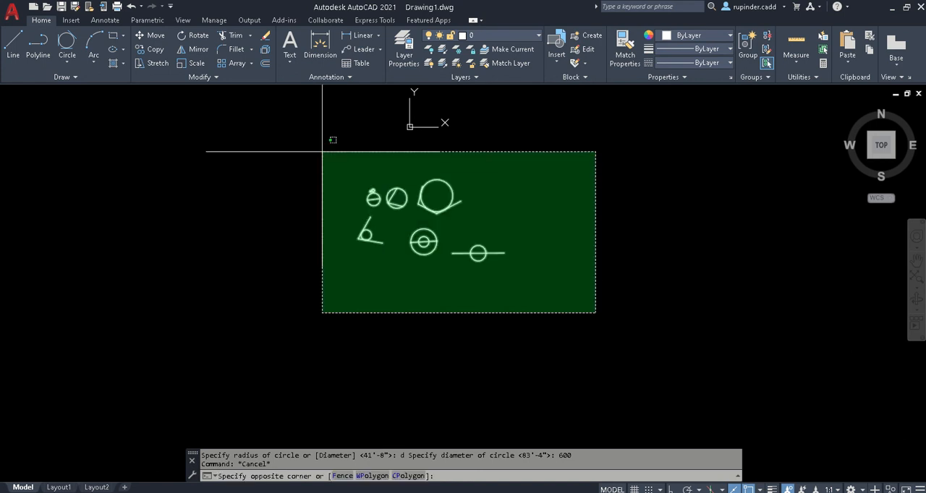
{"action": "key", "text": "Escape"}
{"action": "scroll", "coordinate": [434, 256], "scroll_direction": "up", "scroll_amount": 6}
- Switch to the day 2 notes in Notepad, review the CD and OFFSET entries, highlight "O ENTER", and return to the drawing
{"action": "key", "text": "alt+Tab"}
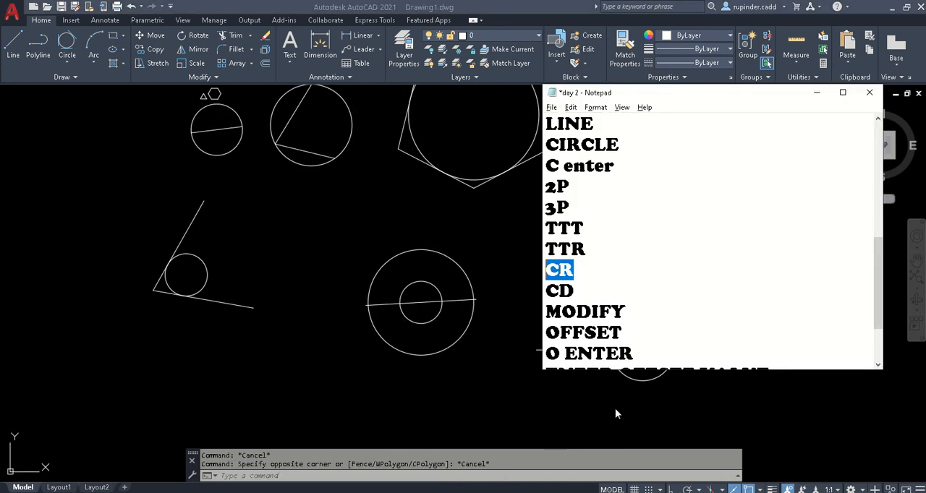
{"action": "left_click", "coordinate": [608, 291]}
{"action": "scroll", "coordinate": [612, 293], "scroll_direction": "down", "scroll_amount": 2}
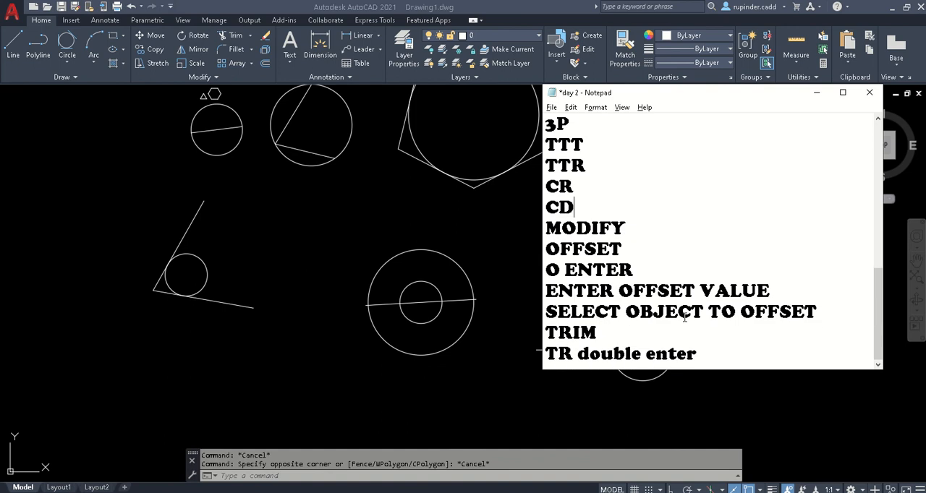
{"action": "left_click", "coordinate": [633, 251]}
{"action": "left_click_drag", "start_coordinate": [636, 271], "coordinate": [543, 275]}
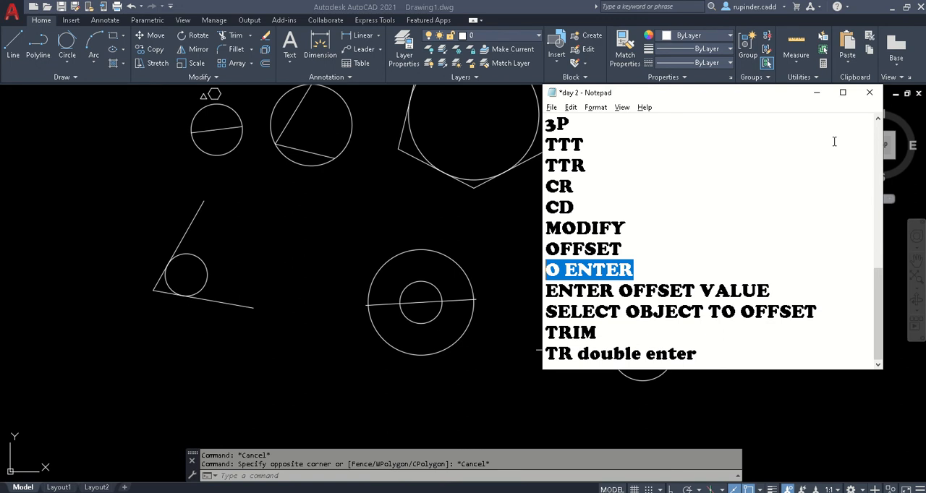
{"action": "left_click", "coordinate": [816, 92]}
- Draw a single, slightly sloping line above and to the right of the center-diameter circle
{"action": "middle_click_drag", "start_coordinate": [589, 260], "coordinate": [232, 289]}
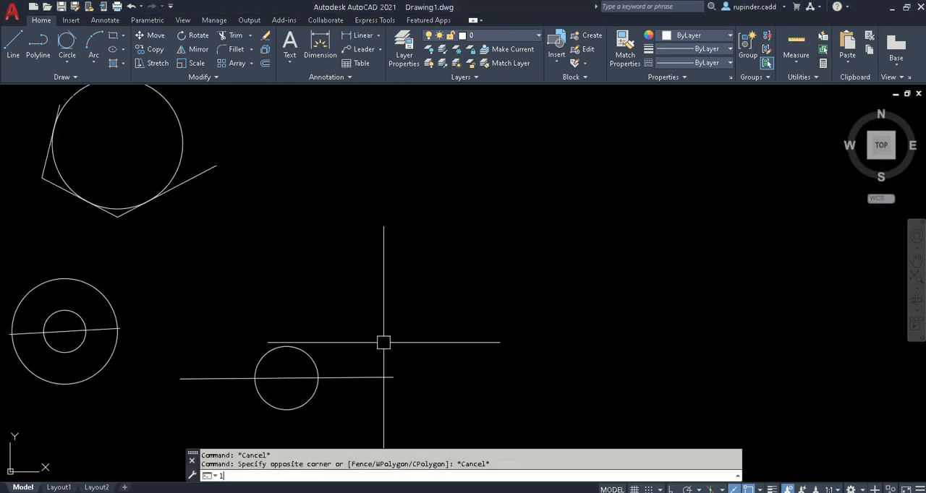
{"action": "type", "text": "l"}
{"action": "key", "text": "Return"}
{"action": "left_click", "coordinate": [435, 273]}
{"action": "left_click", "coordinate": [587, 278]}
{"action": "key", "text": "Escape"}
{"action": "key", "text": "Escape"}
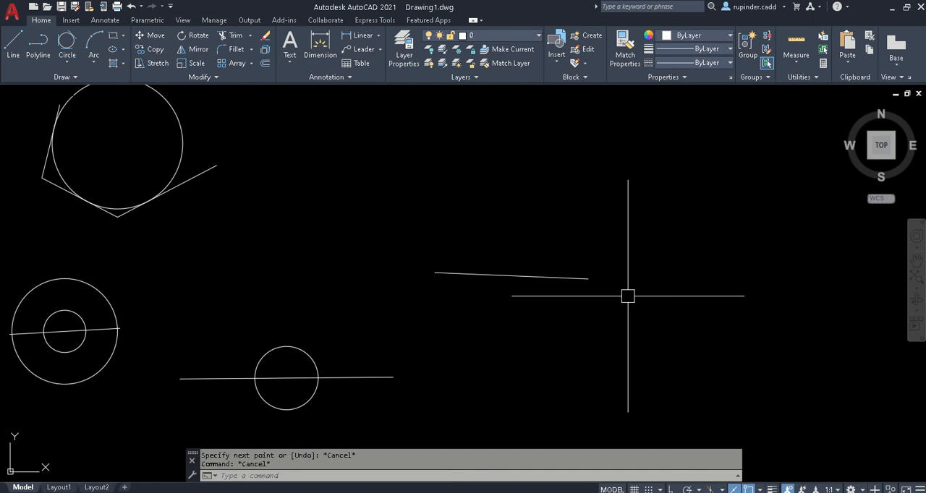
- Offset the new sloping line downward by 20, consulting the offset instructions in the day 2 notes along the way
{"action": "type", "text": "o"}
{"action": "key", "text": "Return"}
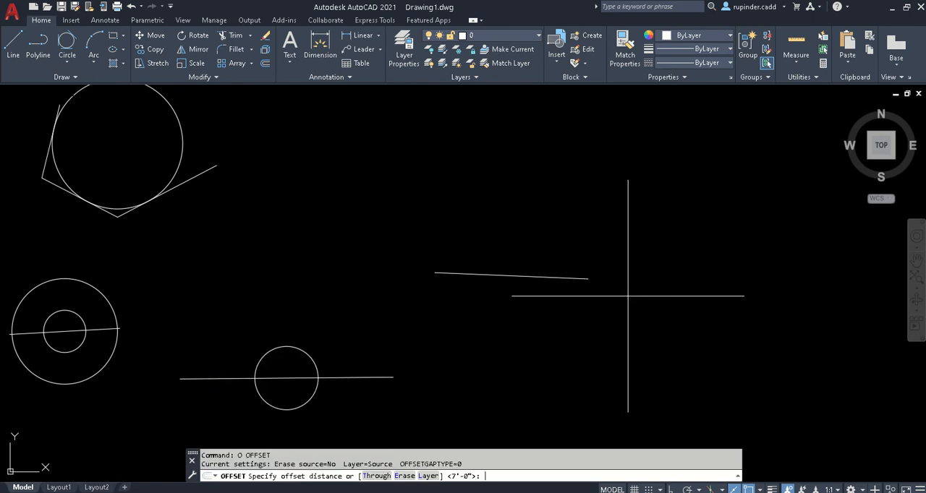
{"action": "type", "text": "20"}
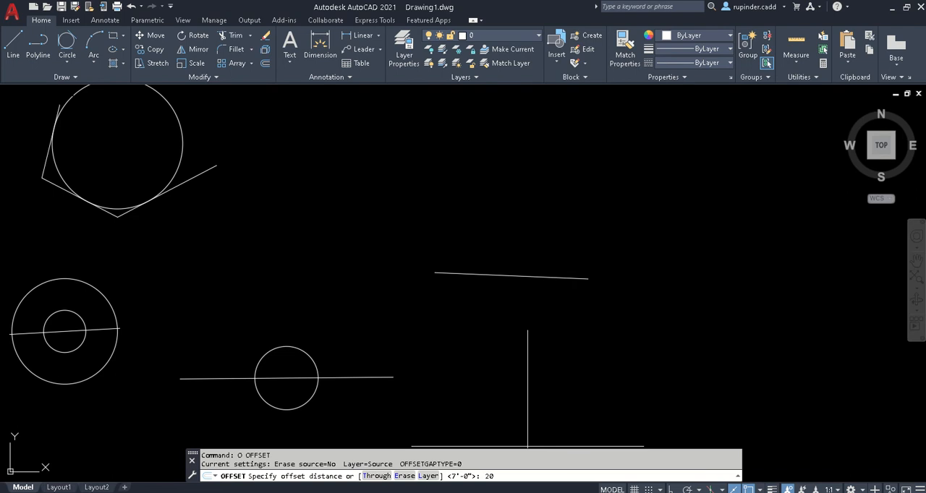
{"action": "key", "text": "alt+Tab"}
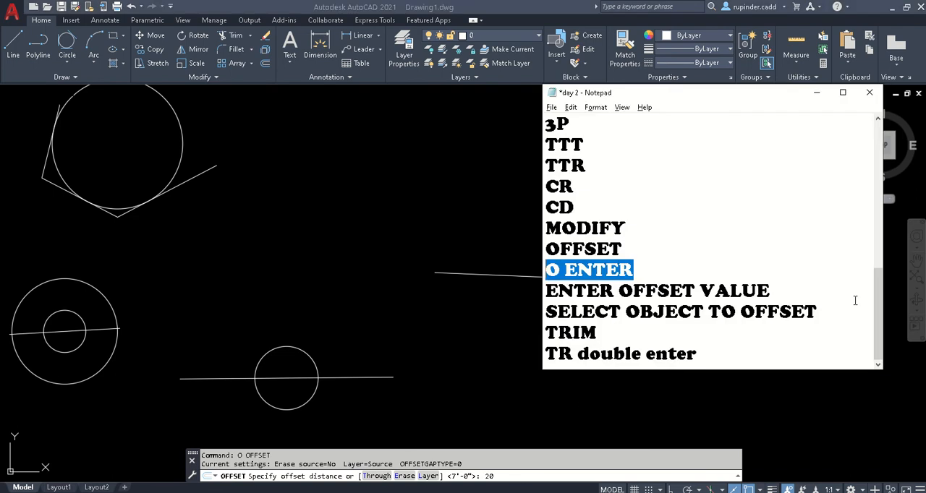
{"action": "left_click", "coordinate": [815, 93]}
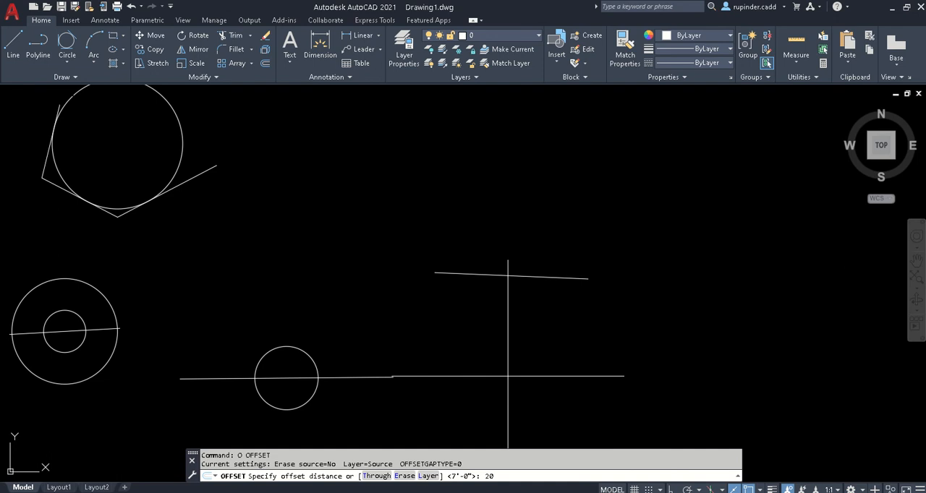
{"action": "key", "text": "Return"}
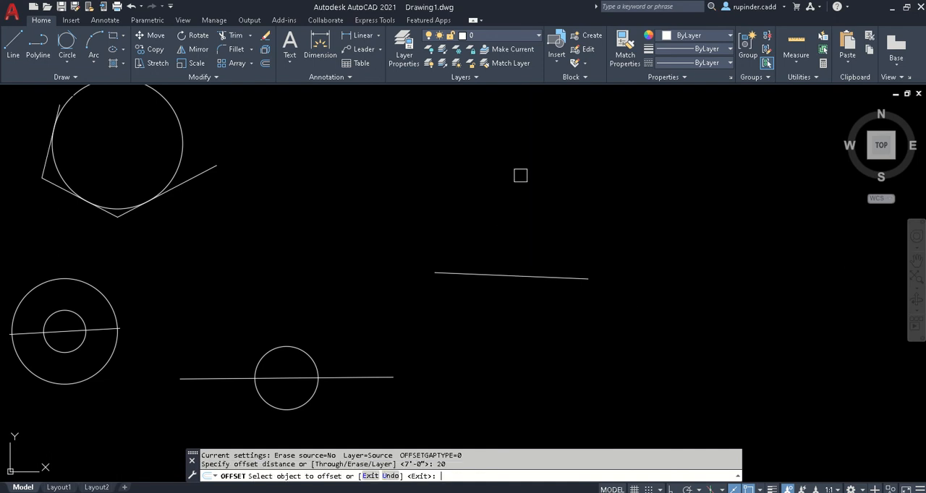
{"action": "left_click", "coordinate": [559, 492]}
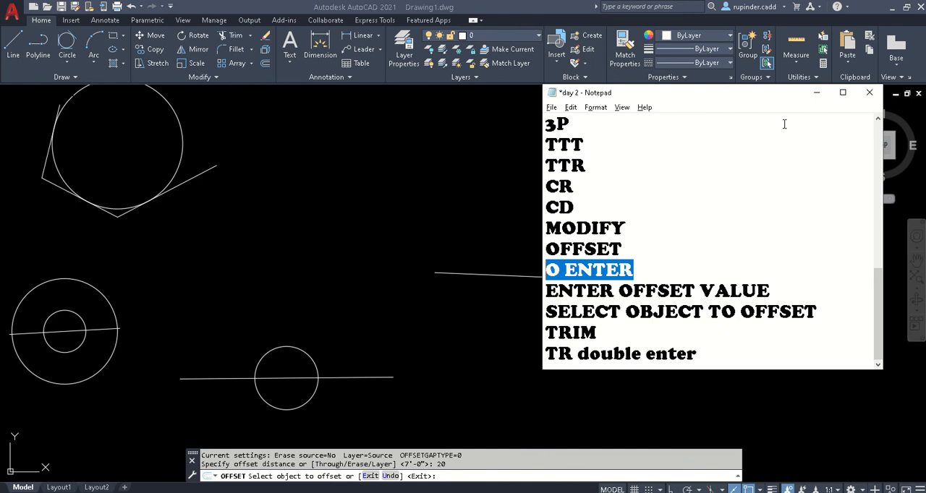
{"action": "left_click", "coordinate": [816, 92]}
{"action": "left_click", "coordinate": [496, 274]}
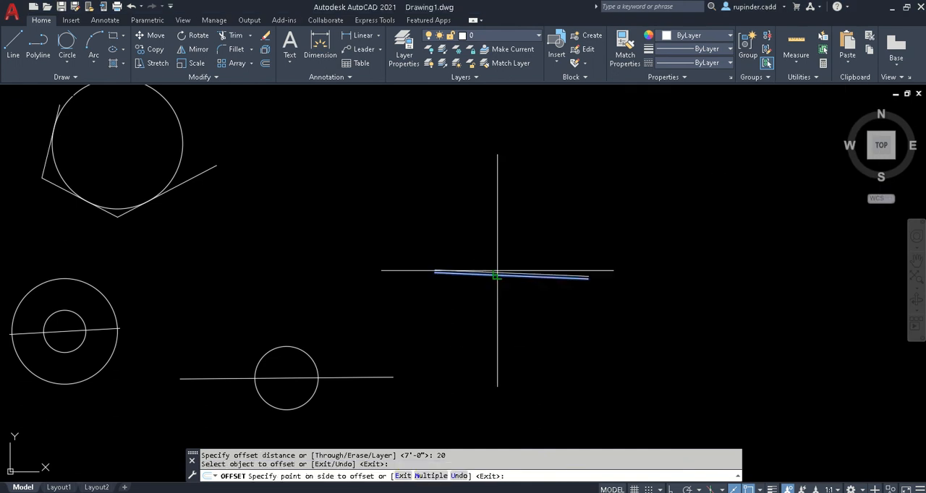
{"action": "scroll", "coordinate": [533, 275], "scroll_direction": "up", "scroll_amount": 7}
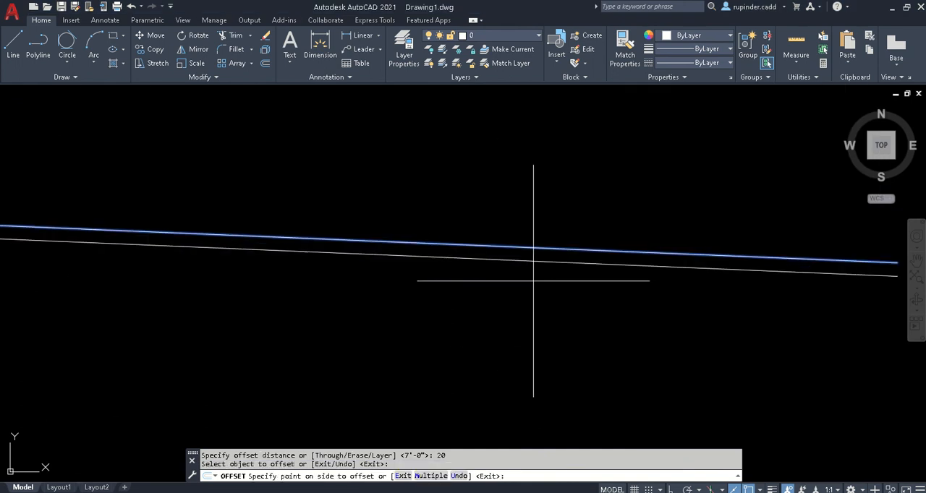
{"action": "scroll", "coordinate": [533, 280], "scroll_direction": "down", "scroll_amount": 3}
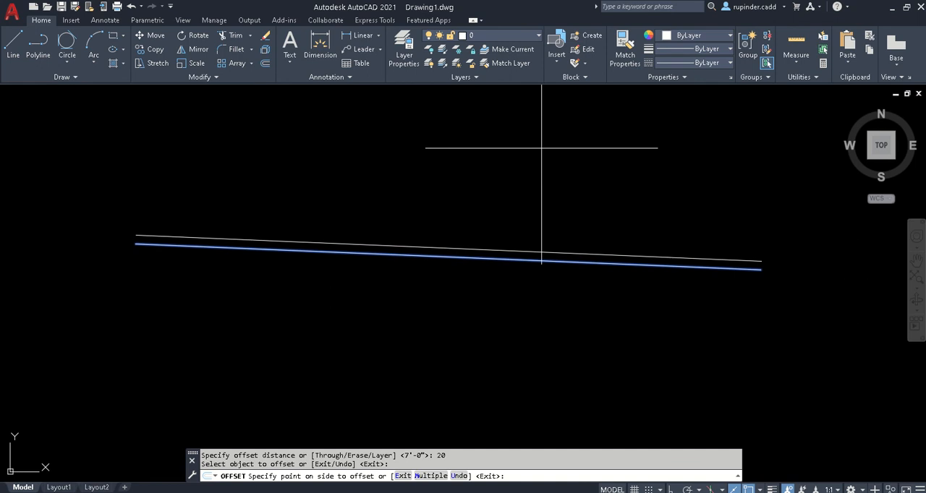
{"action": "left_click", "coordinate": [500, 416]}
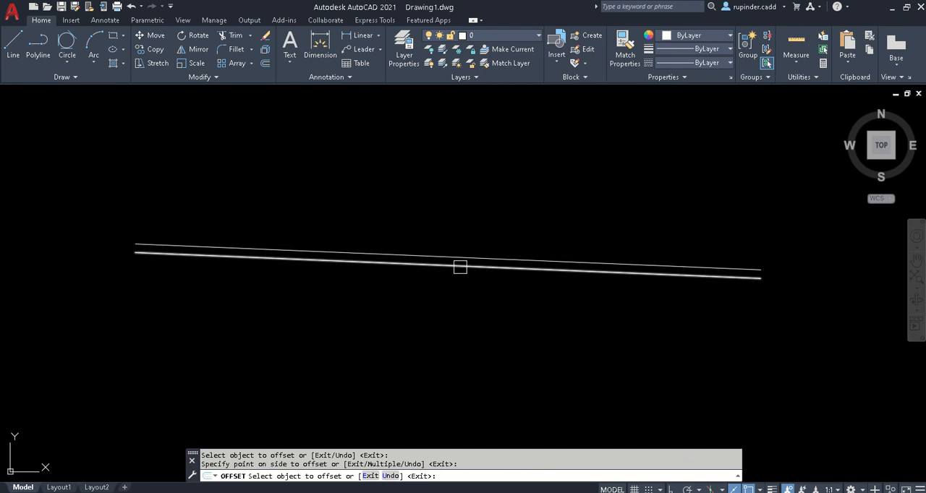
- Offset the lowest line downward twice in succession at the same distance and end the Offset command
{"action": "left_click", "coordinate": [459, 266]}
{"action": "left_click", "coordinate": [448, 329]}
{"action": "left_click", "coordinate": [448, 274]}
{"action": "left_click", "coordinate": [455, 297]}
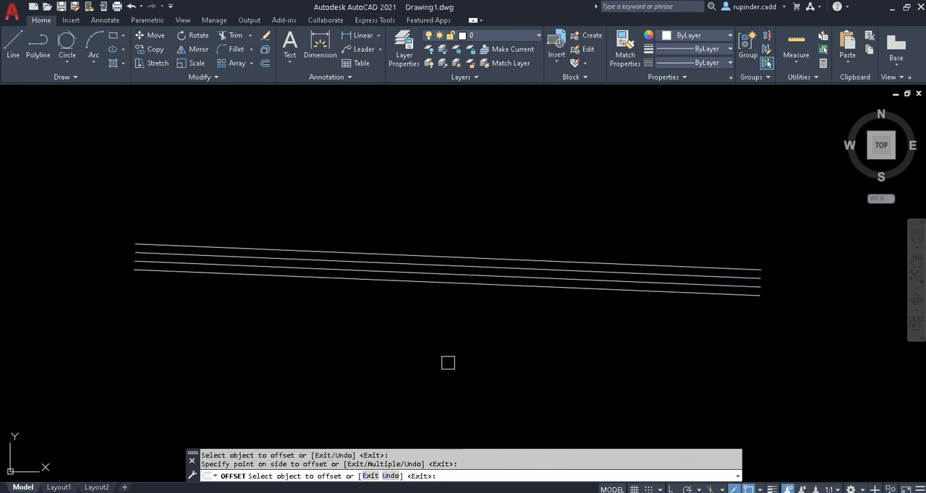
{"action": "key", "text": "Escape"}
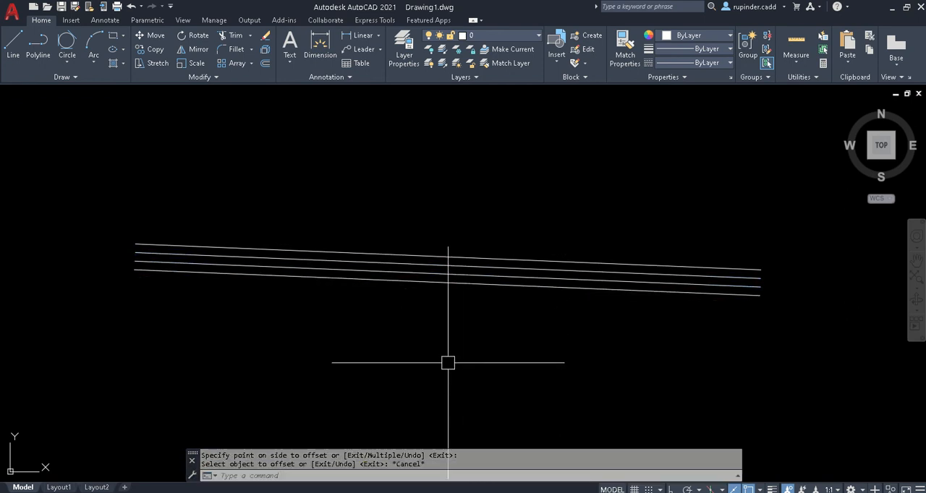
{"action": "scroll", "coordinate": [448, 363], "scroll_direction": "down", "scroll_amount": 2}
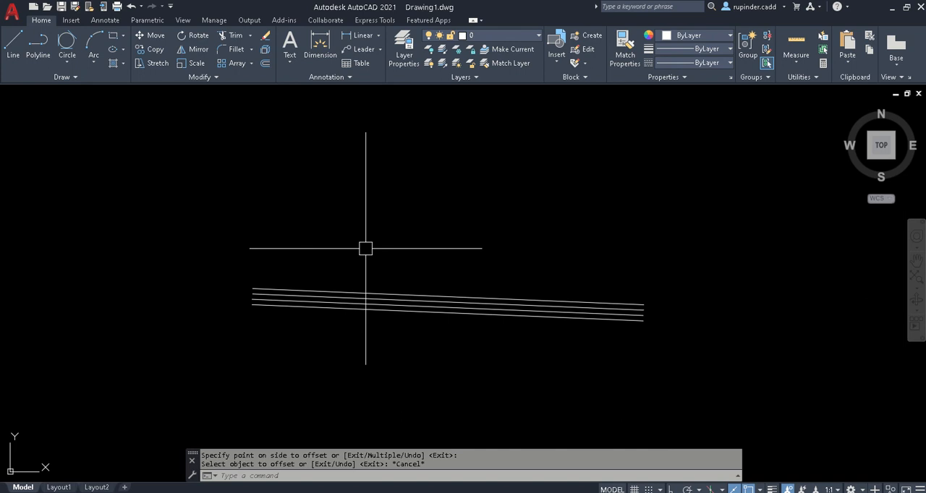
{"action": "scroll", "coordinate": [366, 248], "scroll_direction": "up", "scroll_amount": 4}
{"action": "middle_click_drag", "start_coordinate": [354, 351], "coordinate": [320, 229]}
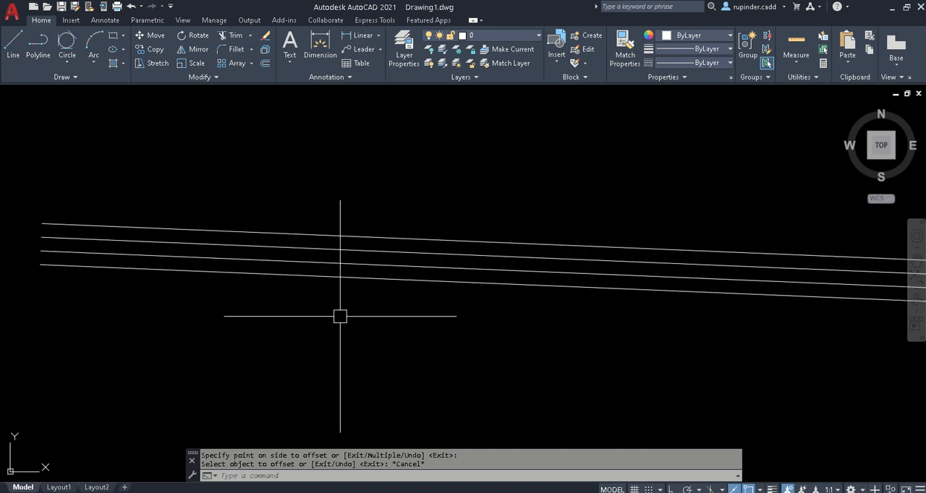
{"action": "key", "text": "Escape"}
{"action": "scroll", "coordinate": [340, 316], "scroll_direction": "down", "scroll_amount": 4}
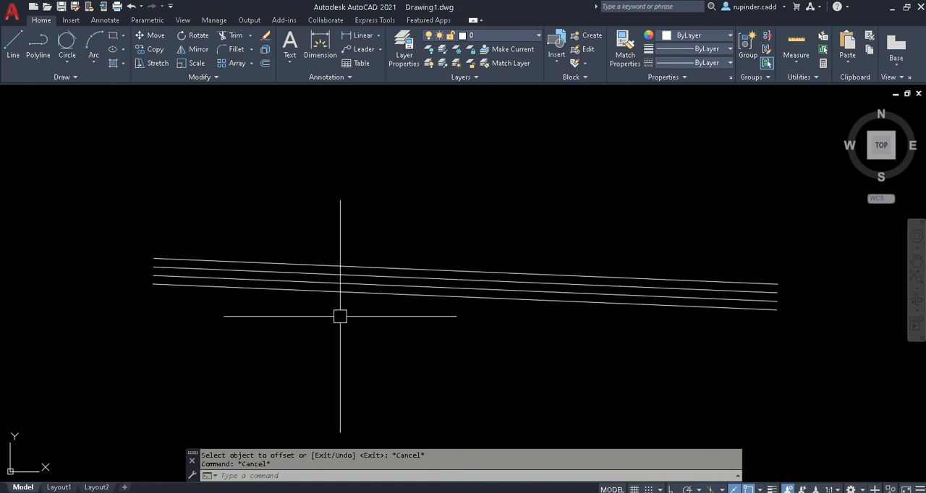
{"action": "left_click", "coordinate": [475, 348]}
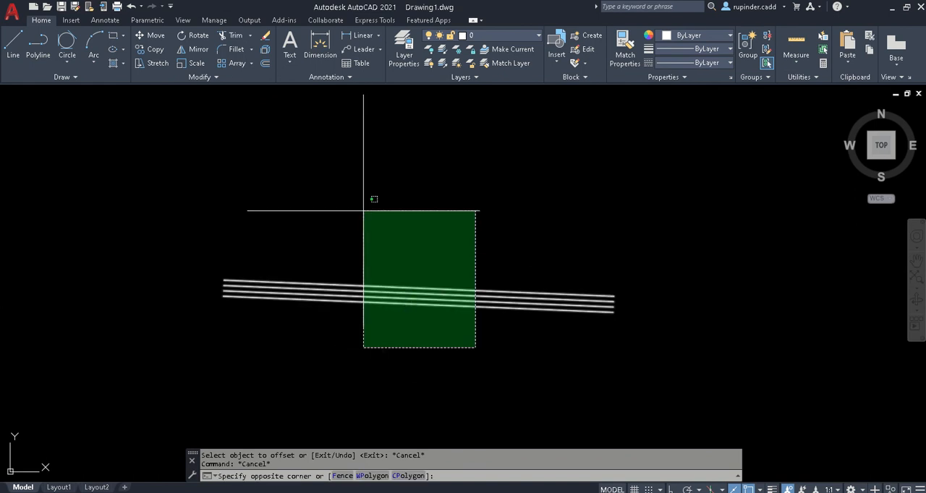
{"action": "left_click", "coordinate": [431, 434]}
- Draw a short, nearly horizontal line to the right of the group of parallel lines
{"action": "middle_click_drag", "start_coordinate": [454, 400], "coordinate": [205, 397]}
{"action": "scroll", "coordinate": [203, 395], "scroll_direction": "down", "scroll_amount": 5}
{"action": "middle_click_drag", "start_coordinate": [305, 400], "coordinate": [304, 314]}
{"action": "type", "text": "l"}
{"action": "key", "text": "Return"}
{"action": "left_click", "coordinate": [447, 321]}
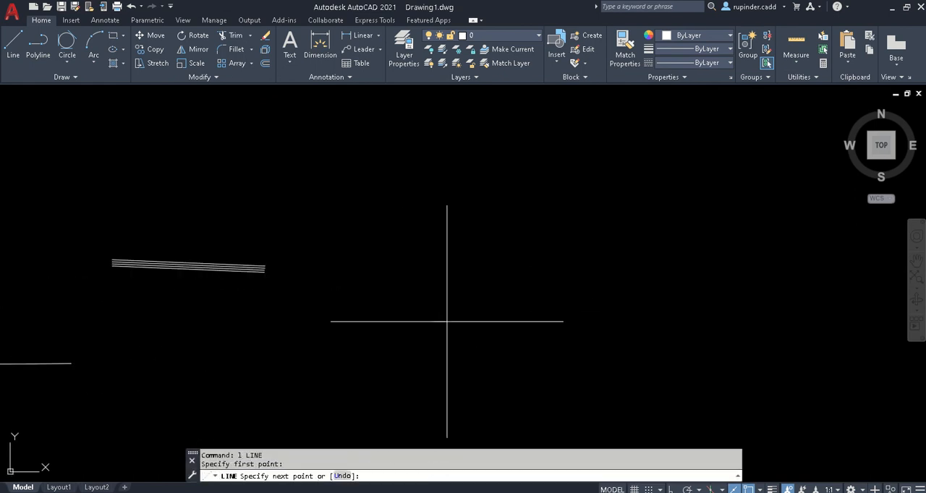
{"action": "left_click", "coordinate": [537, 319]}
{"action": "key", "text": "Escape"}
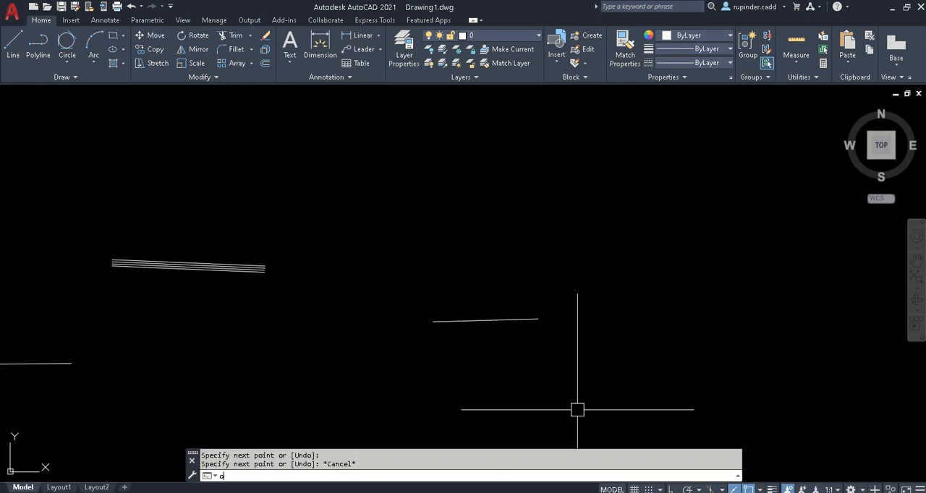
- Offset the short line upward repeatedly at a distance of 60 using the Multiple option, making 17 parallel copies
{"action": "type", "text": "o"}
{"action": "key", "text": "Return"}
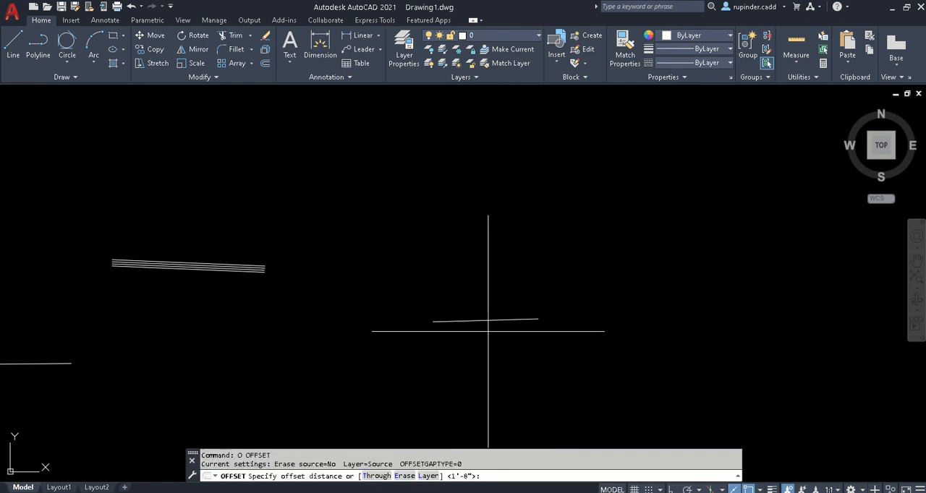
{"action": "type", "text": "60"}
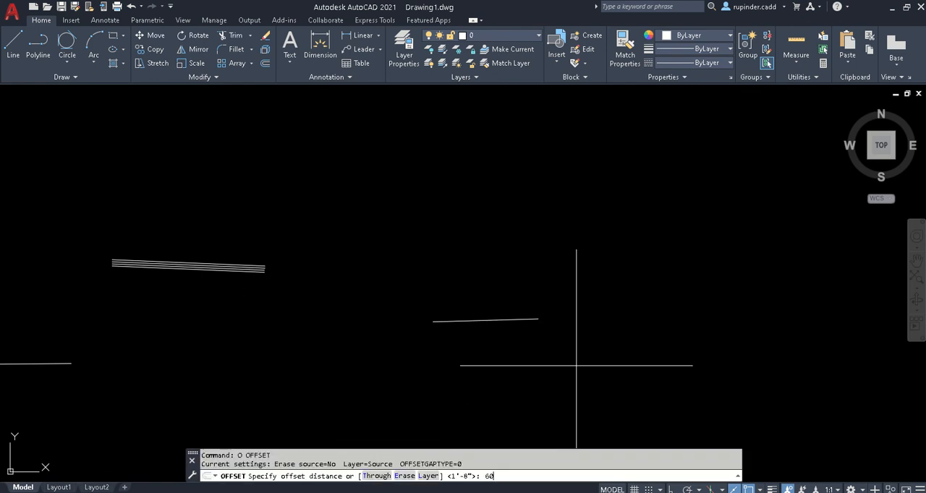
{"action": "key", "text": "Return"}
{"action": "left_click", "coordinate": [486, 319]}
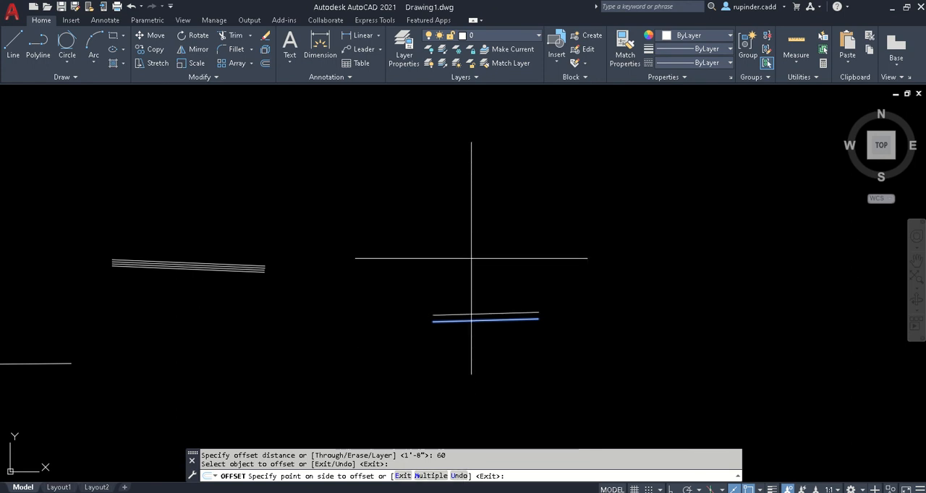
{"action": "type", "text": "m"}
{"action": "key", "text": "Return"}
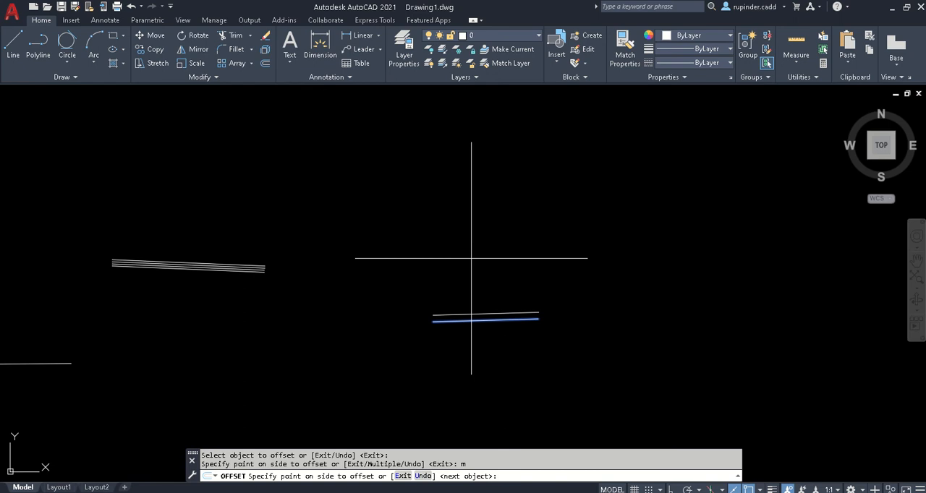
{"action": "left_click", "coordinate": [472, 198]}
{"action": "left_click", "coordinate": [472, 199]}
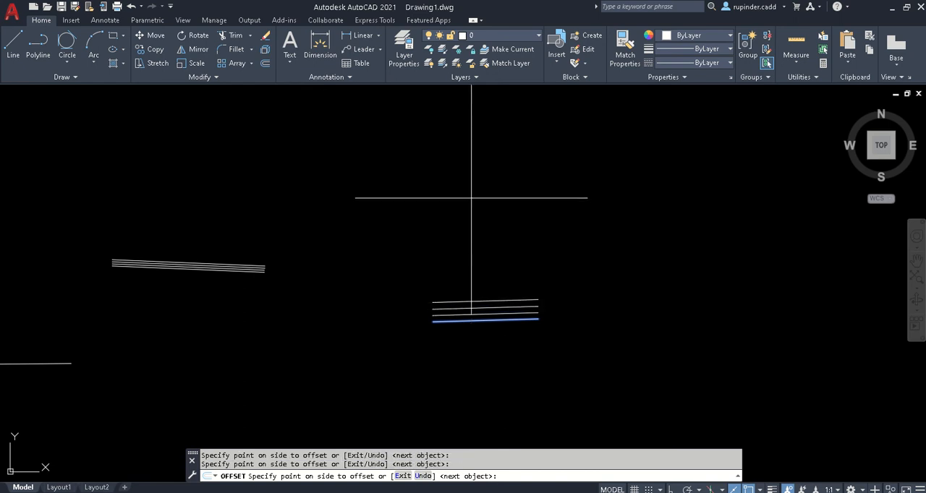
{"action": "left_click", "coordinate": [471, 199]}
{"action": "left_click", "coordinate": [472, 199]}
{"action": "left_click", "coordinate": [472, 198]}
{"action": "left_click", "coordinate": [472, 198]}
{"action": "left_click", "coordinate": [472, 197]}
{"action": "left_click", "coordinate": [472, 197]}
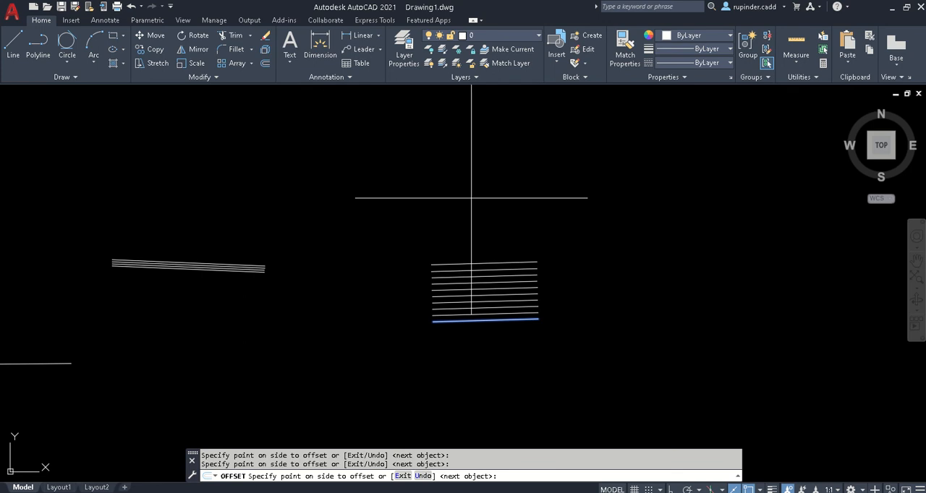
{"action": "left_click", "coordinate": [472, 198]}
{"action": "left_click", "coordinate": [472, 197]}
{"action": "left_click", "coordinate": [472, 198]}
{"action": "left_click", "coordinate": [472, 197]}
{"action": "left_click", "coordinate": [472, 198]}
{"action": "left_click", "coordinate": [471, 197]}
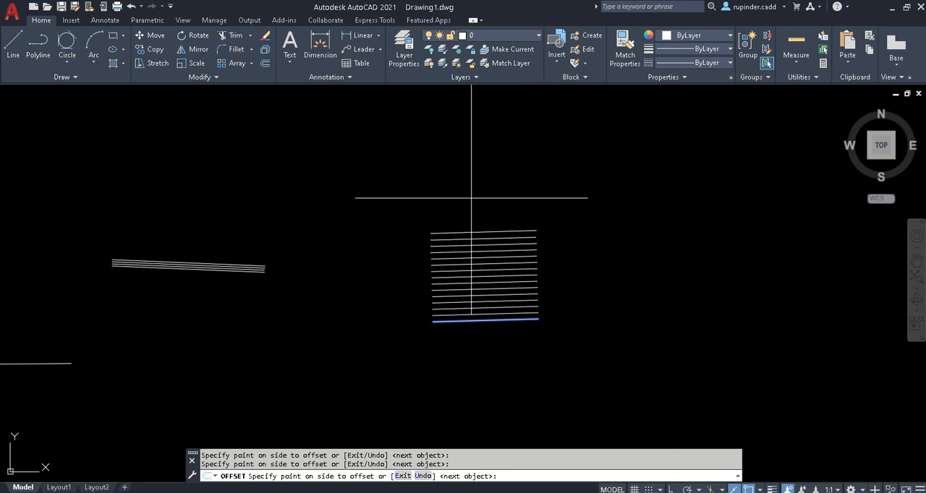
{"action": "left_click", "coordinate": [471, 198]}
{"action": "left_click", "coordinate": [472, 197]}
{"action": "left_click", "coordinate": [472, 197]}
{"action": "left_click", "coordinate": [472, 198]}
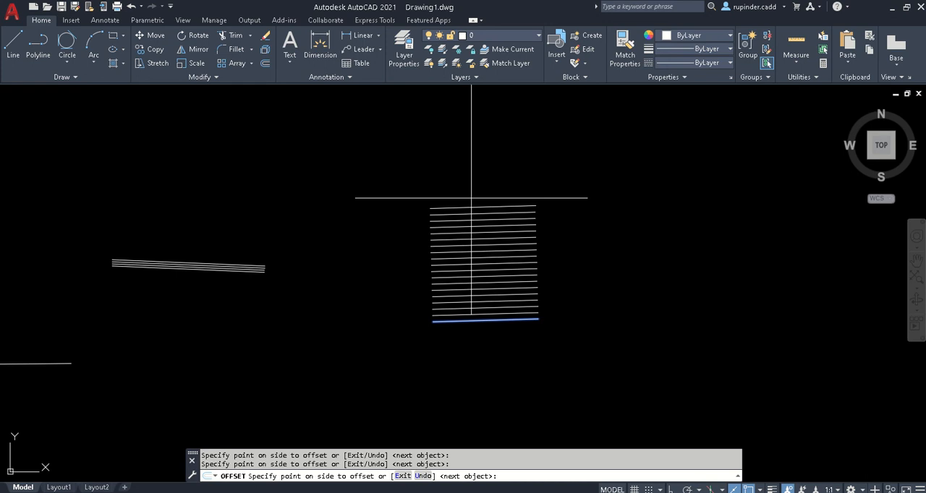
{"action": "key", "text": "Escape"}
- Consult the TRIM entry in the day 2 Notepad notes, with the whole drawing in view
{"action": "scroll", "coordinate": [500, 400], "scroll_direction": "down", "scroll_amount": 2}
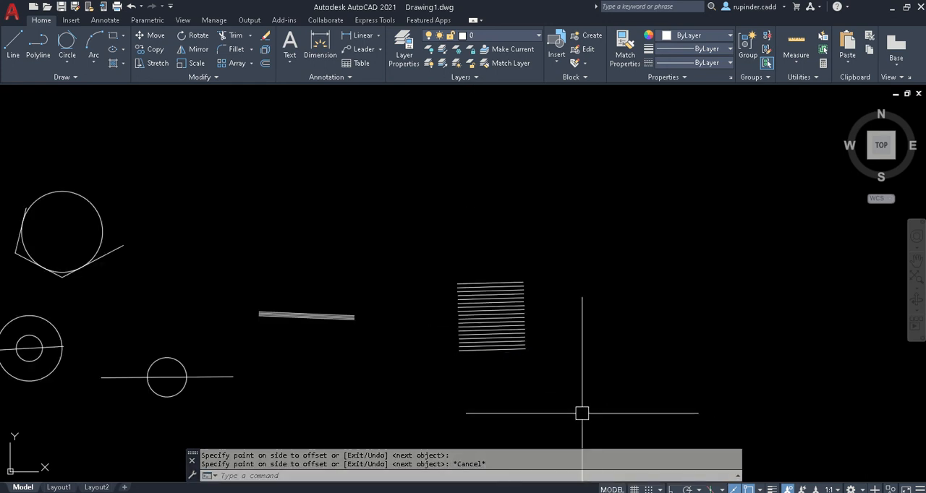
{"action": "scroll", "coordinate": [582, 413], "scroll_direction": "down", "scroll_amount": 2}
{"action": "mouse_move", "coordinate": [331, 407]}
{"action": "middle_mouse_down"}
{"action": "mouse_move", "coordinate": [354, 379]}
{"action": "mouse_move", "coordinate": [420, 345]}
{"action": "middle_mouse_up"}
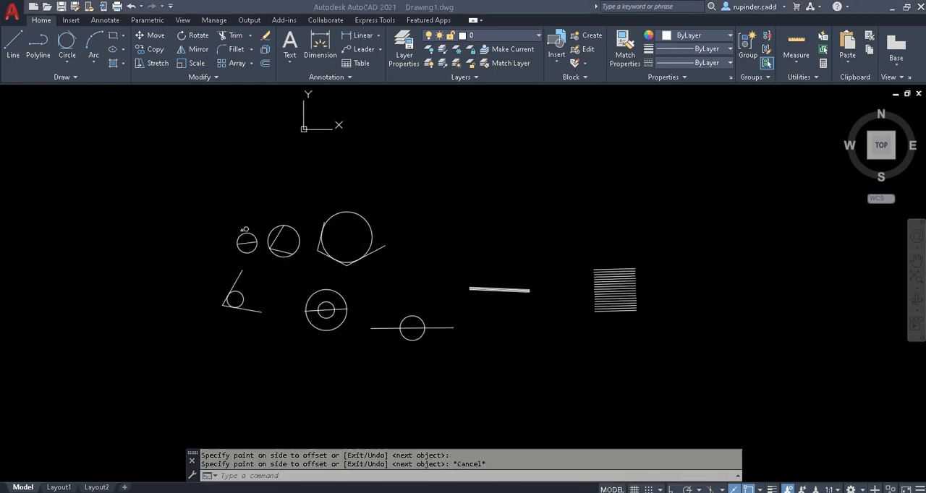
{"action": "key", "text": "alt+Tab"}
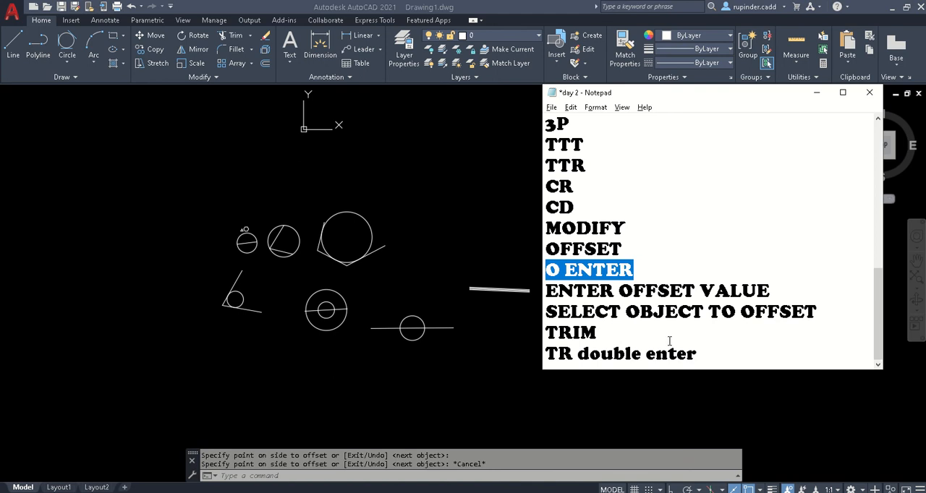
{"action": "left_click", "coordinate": [669, 340]}
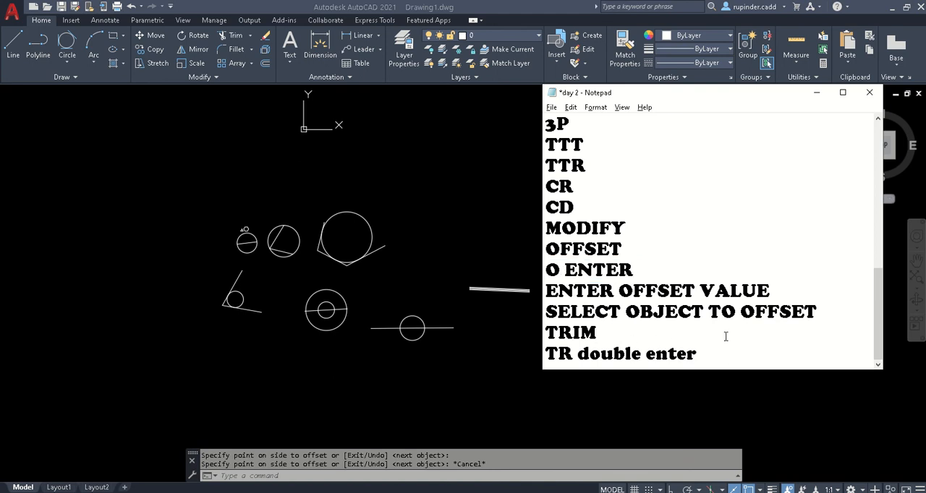
{"action": "left_click", "coordinate": [816, 93]}
- Delete the whole stack of parallel lines made with the Multiple offset, including its source line
{"action": "scroll", "coordinate": [607, 345], "scroll_direction": "up", "scroll_amount": 4}
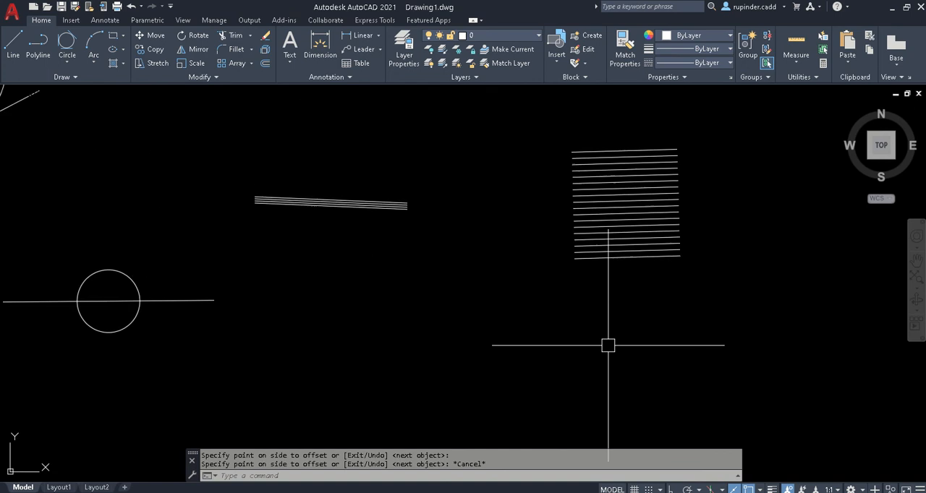
{"action": "scroll", "coordinate": [608, 345], "scroll_direction": "down", "scroll_amount": 4}
{"action": "left_click", "coordinate": [648, 373]}
{"action": "left_click", "coordinate": [524, 139]}
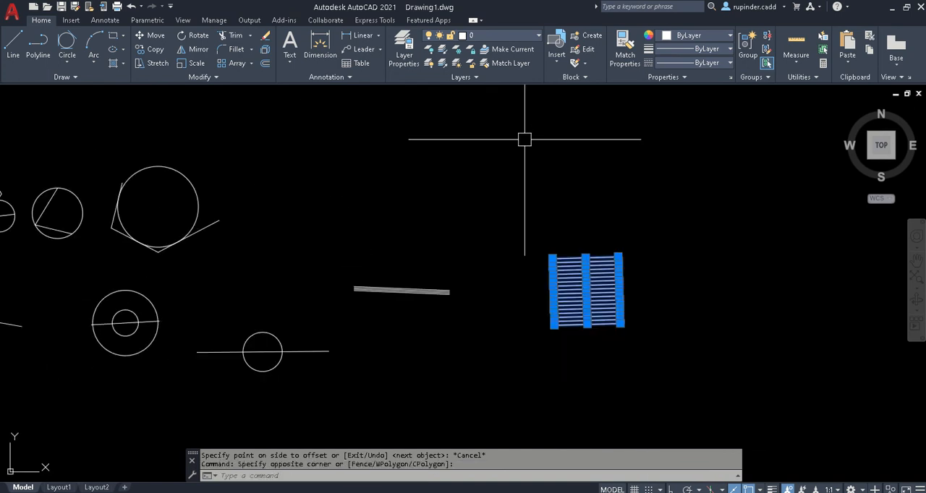
{"action": "key", "text": "Delete"}
- Trim away the upper half of the single circle crossed by the long line, and the line segment inside it
{"action": "middle_click_drag", "start_coordinate": [283, 376], "coordinate": [372, 289]}
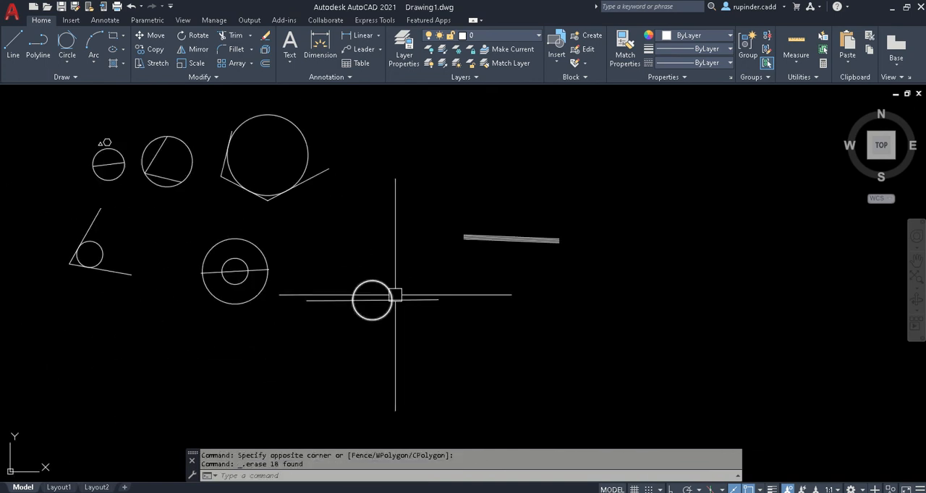
{"action": "scroll", "coordinate": [359, 332], "scroll_direction": "up", "scroll_amount": 5}
{"action": "scroll", "coordinate": [360, 332], "scroll_direction": "up", "scroll_amount": 2}
{"action": "middle_click_drag", "start_coordinate": [360, 331], "coordinate": [413, 313]}
{"action": "key", "text": "Escape"}
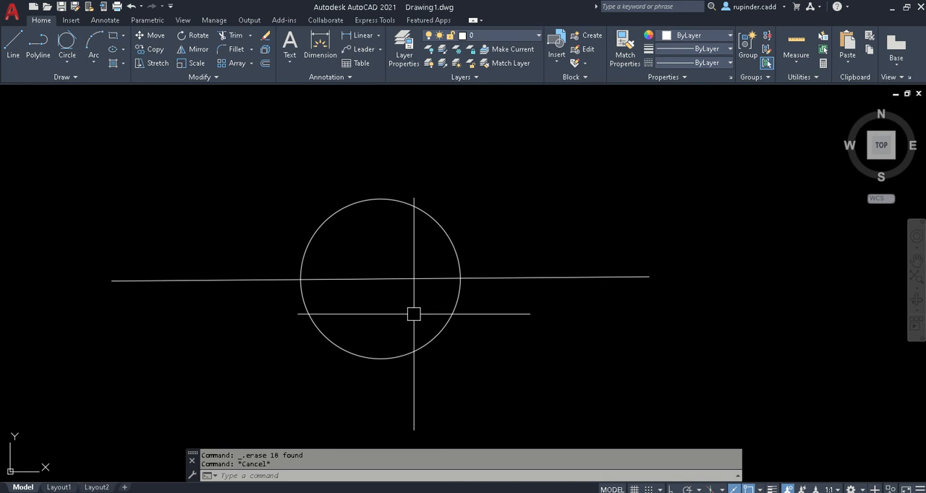
{"action": "type", "text": "TR"}
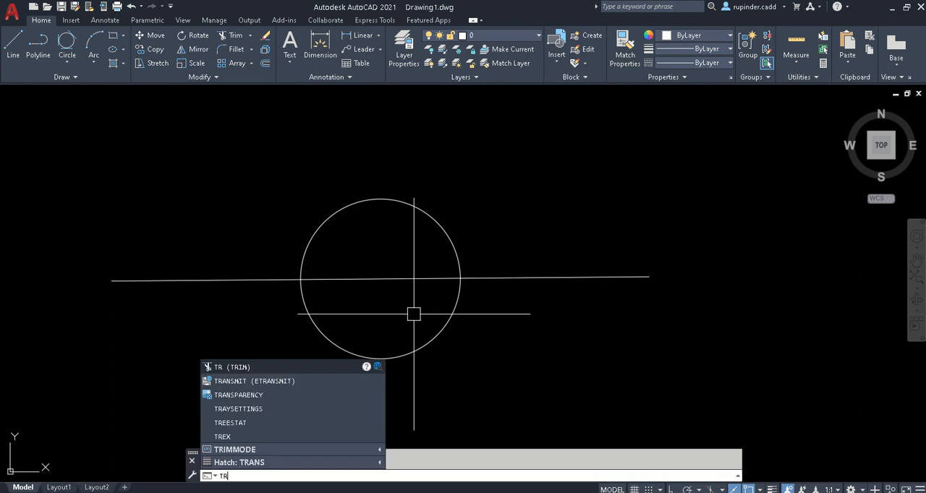
{"action": "key", "text": "Return"}
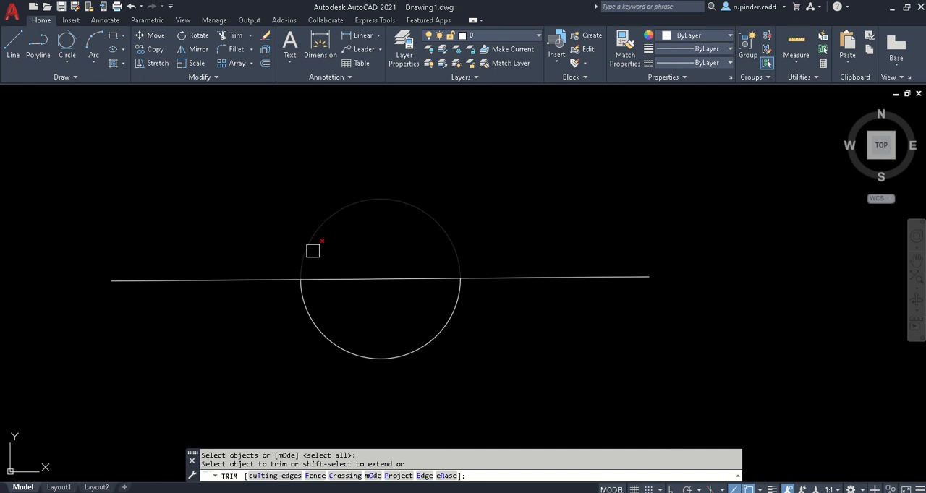
{"action": "left_click", "coordinate": [313, 250]}
{"action": "left_click", "coordinate": [356, 280]}
- Try to trim the remaining lower arc and the two outer line segments, and end the Trim command
{"action": "left_click", "coordinate": [323, 326]}
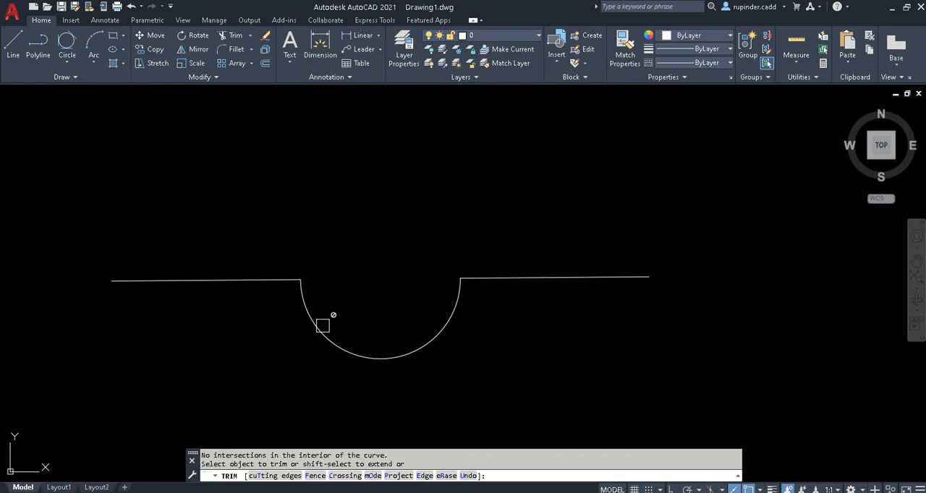
{"action": "left_click", "coordinate": [240, 281]}
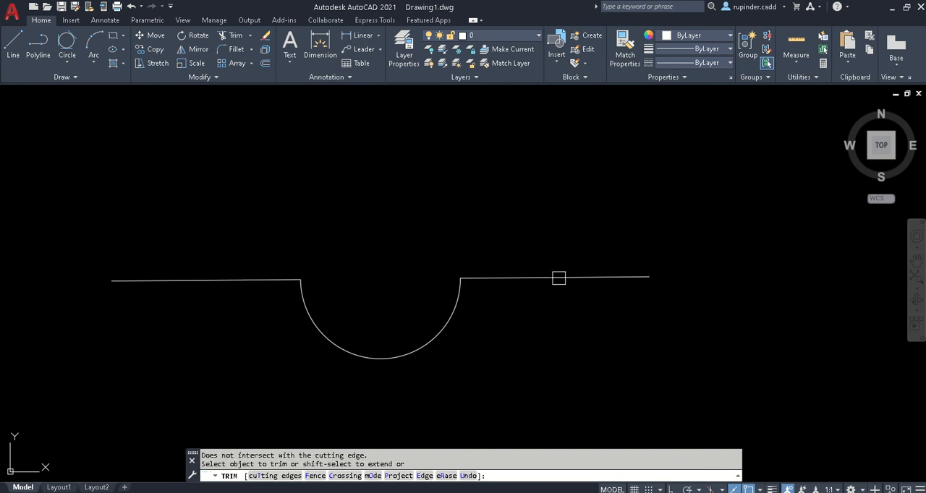
{"action": "left_click", "coordinate": [309, 315]}
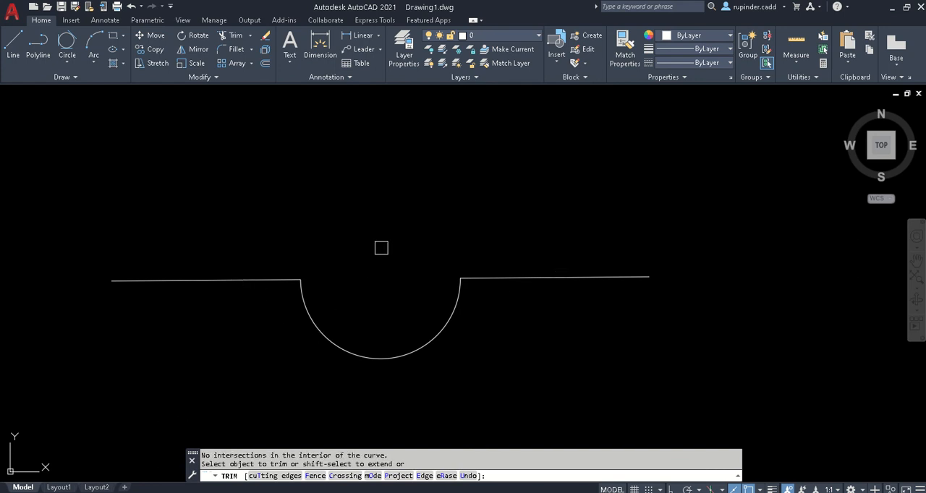
{"action": "left_click", "coordinate": [612, 279]}
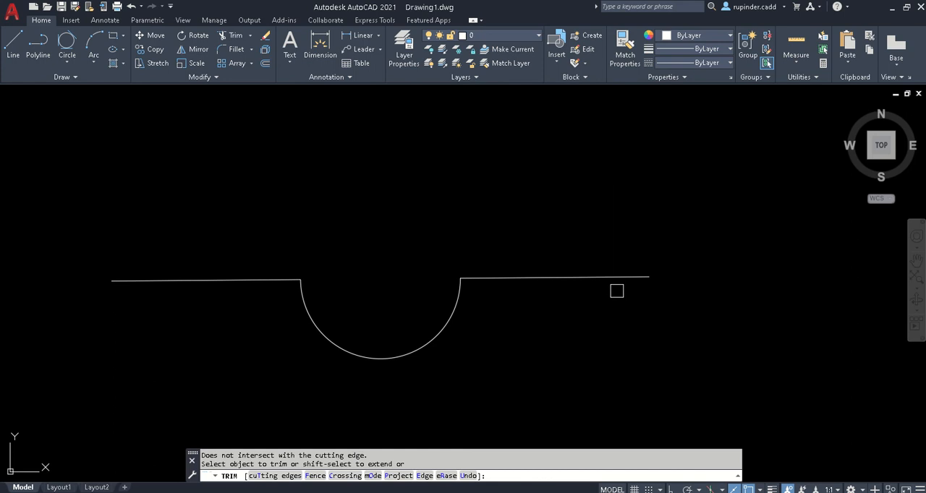
{"action": "key", "text": "Escape"}
- Trim the concentric circles, removing the inner circle's lower half, the line segment inside it and the outer circle's upper half
{"action": "scroll", "coordinate": [351, 306], "scroll_direction": "down", "scroll_amount": 4}
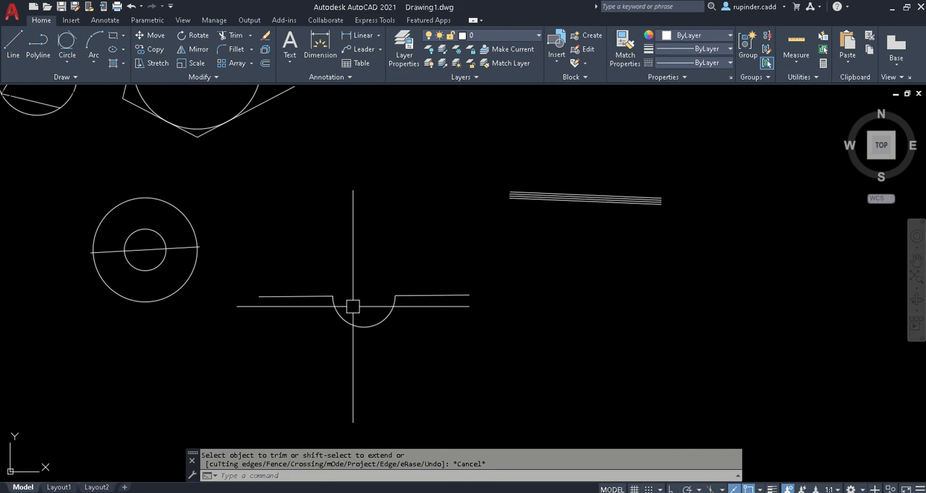
{"action": "scroll", "coordinate": [70, 253], "scroll_direction": "up", "scroll_amount": 4}
{"action": "scroll", "coordinate": [254, 232], "scroll_direction": "up", "scroll_amount": 2}
{"action": "scroll", "coordinate": [272, 244], "scroll_direction": "down", "scroll_amount": 1}
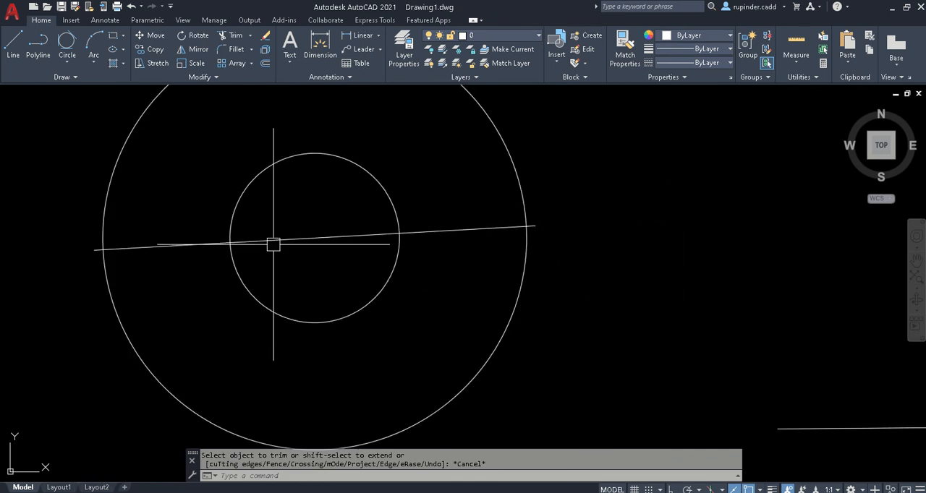
{"action": "key", "text": "space"}
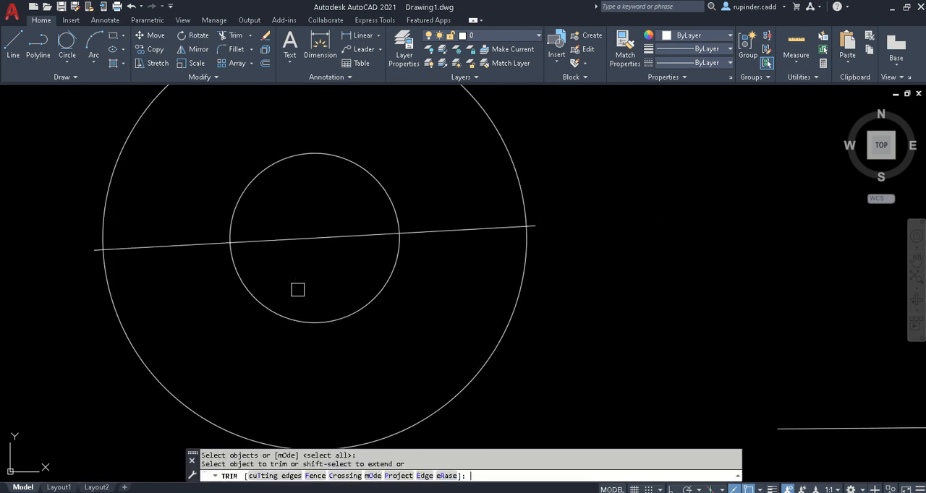
{"action": "left_click", "coordinate": [263, 306]}
{"action": "left_click", "coordinate": [230, 233]}
{"action": "left_click", "coordinate": [256, 241]}
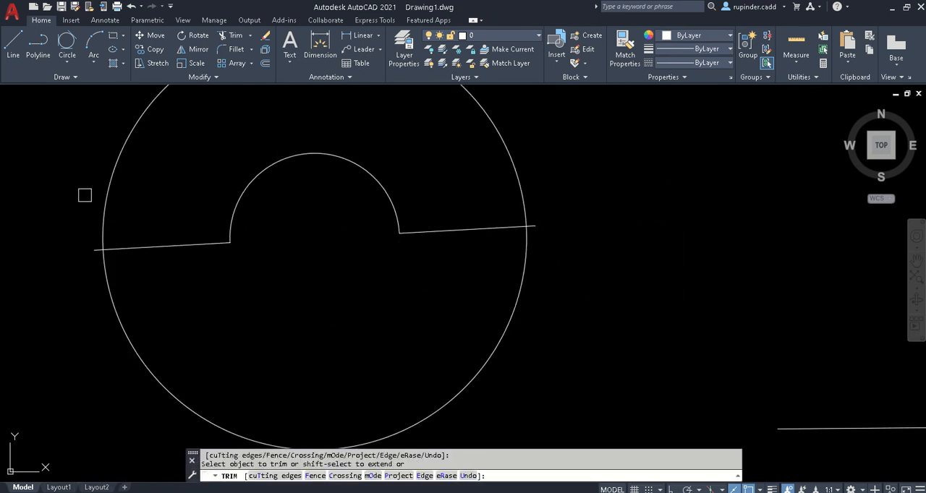
{"action": "left_click", "coordinate": [105, 196]}
{"action": "key", "text": "Escape"}
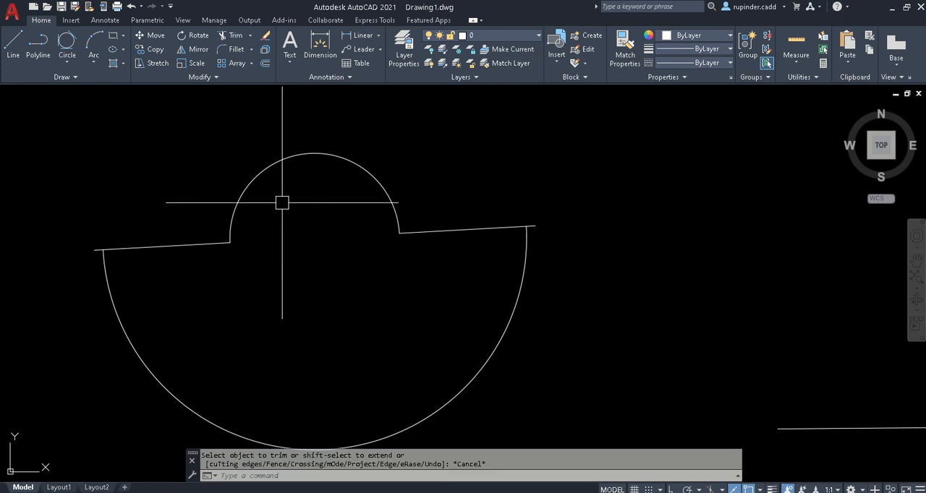
- Switch to final civil workbook.pdf in Adobe Reader and examine the rounded plate with two slots on page 8 at 300% zoom
{"action": "scroll", "coordinate": [269, 206], "scroll_direction": "down", "scroll_amount": 5}
{"action": "scroll", "coordinate": [381, 304], "scroll_direction": "up", "scroll_amount": 1}
{"action": "scroll", "coordinate": [382, 304], "scroll_direction": "down", "scroll_amount": 2}
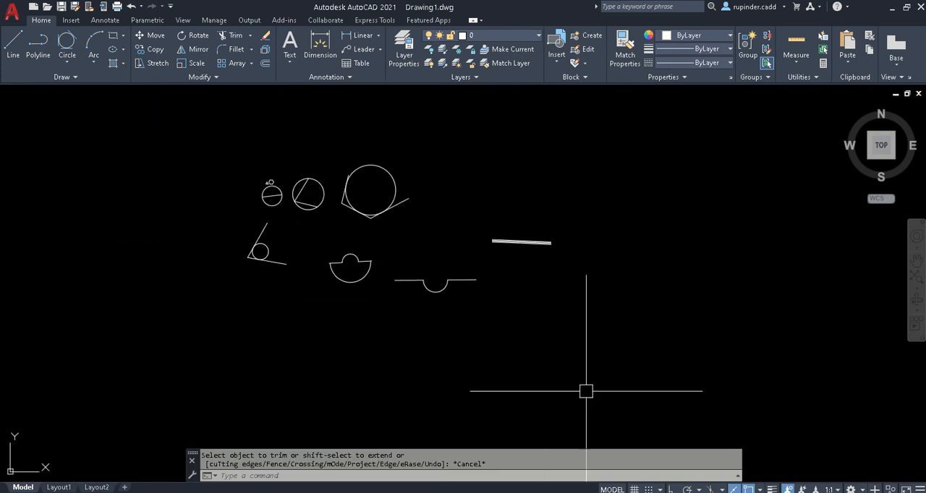
{"action": "scroll", "coordinate": [427, 291], "scroll_direction": "up", "scroll_amount": 2}
{"action": "middle_click_drag", "start_coordinate": [427, 290], "coordinate": [460, 324]}
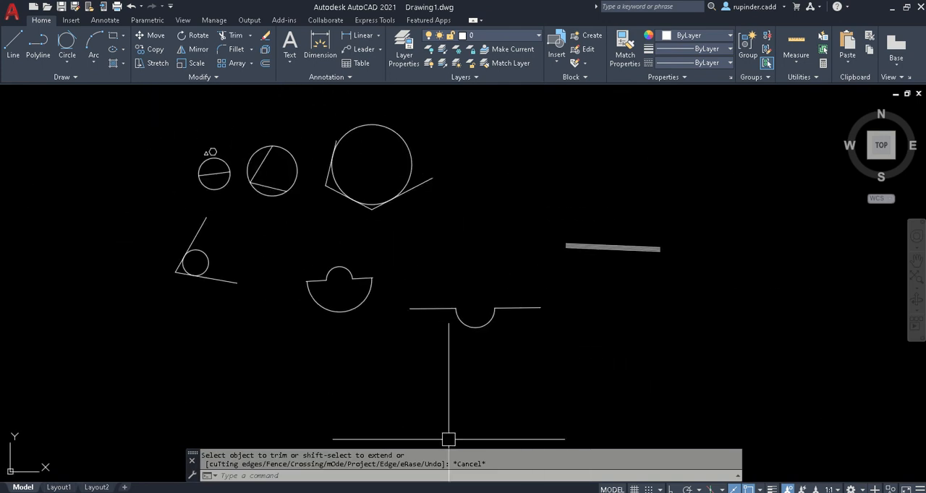
{"action": "mouse_move", "coordinate": [443, 492]}
{"action": "left_click", "coordinate": [405, 475]}
{"action": "scroll", "coordinate": [397, 427], "scroll_direction": "down", "scroll_amount": 10}
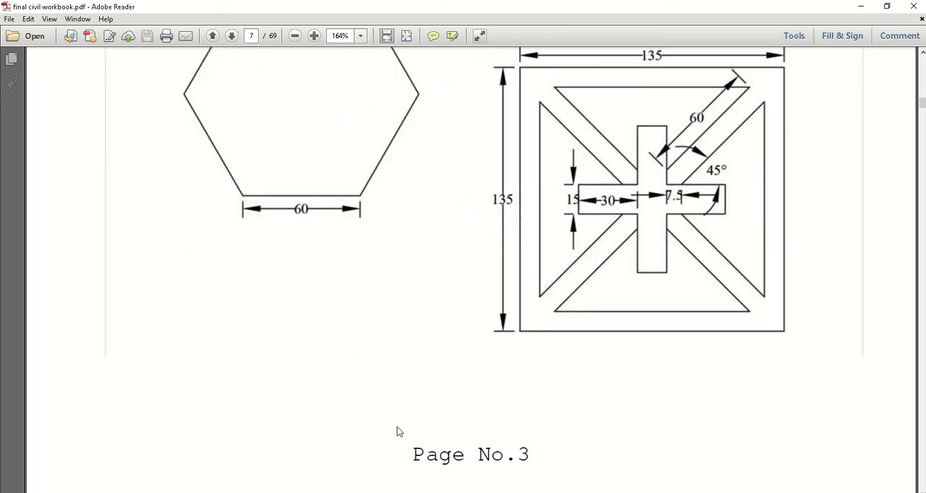
{"action": "scroll", "coordinate": [397, 432], "scroll_direction": "down", "scroll_amount": 3}
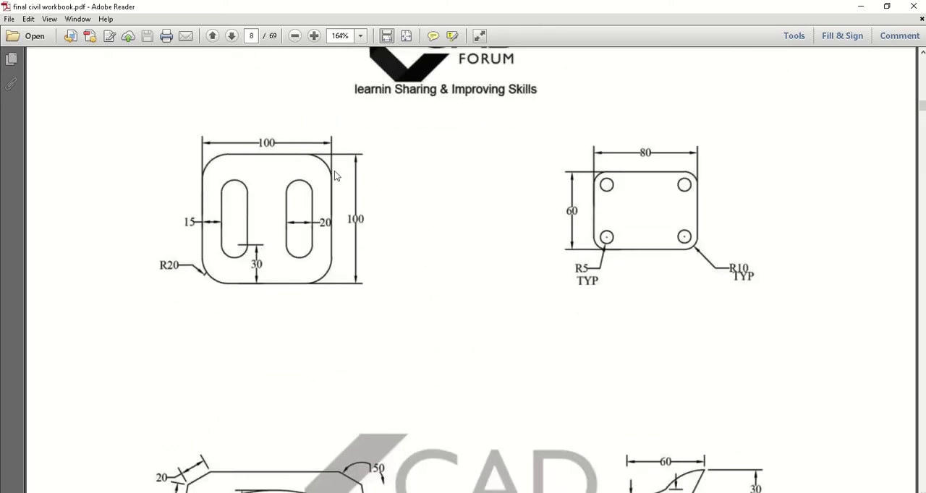
{"action": "left_click", "coordinate": [314, 39]}
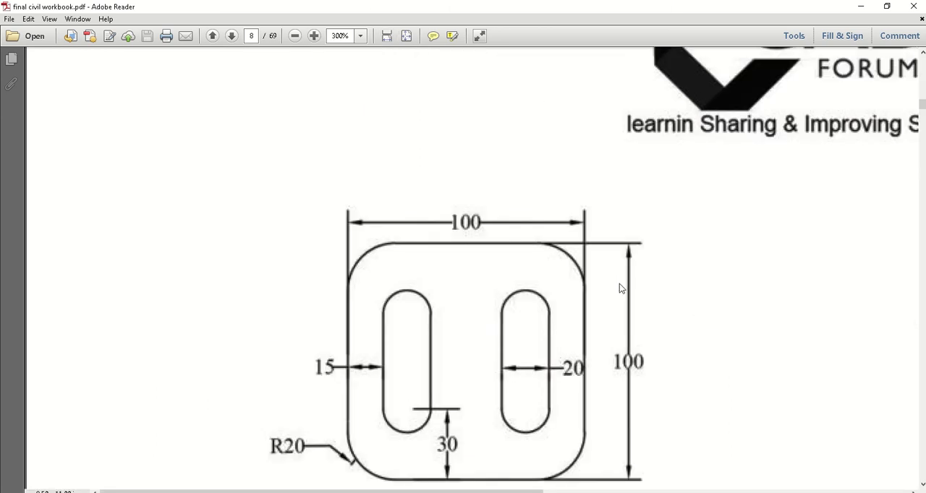
{"action": "scroll", "coordinate": [619, 288], "scroll_direction": "down", "scroll_amount": 2}
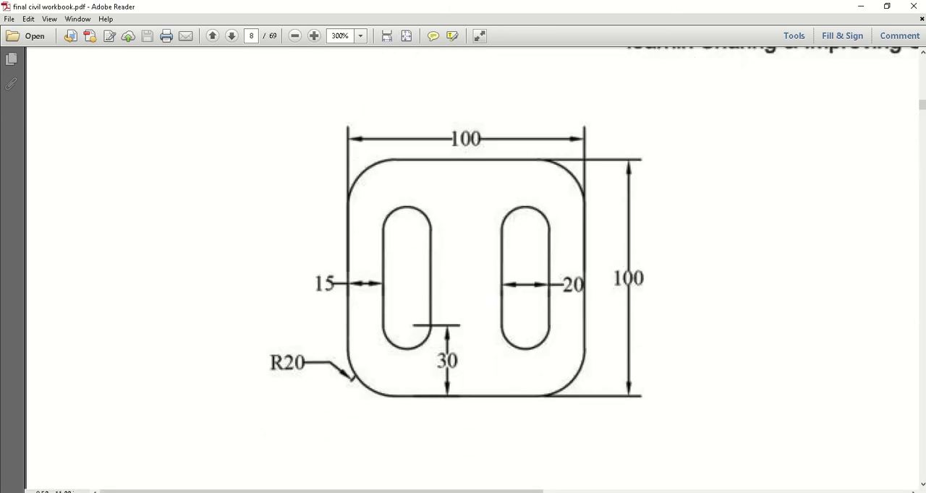
- Switch back to AutoCAD and draw a 100-unit horizontal line in an empty area with Ortho on, as the square's bottom side
{"action": "key", "text": "alt+Tab"}
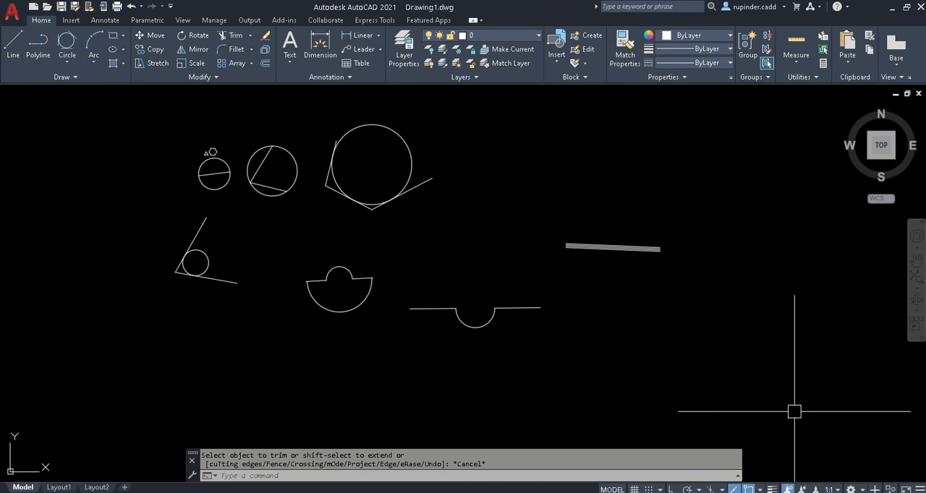
{"action": "left_click", "coordinate": [822, 400]}
{"action": "left_click", "coordinate": [249, 296]}
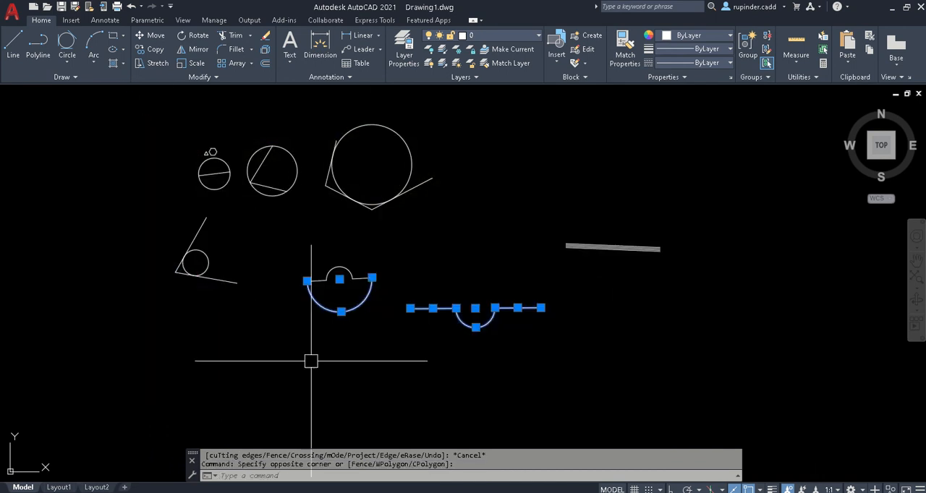
{"action": "key", "text": "Escape"}
{"action": "scroll", "coordinate": [312, 369], "scroll_direction": "down", "scroll_amount": 2}
{"action": "middle_click_drag", "start_coordinate": [314, 381], "coordinate": [361, 350]}
{"action": "scroll", "coordinate": [323, 298], "scroll_direction": "up", "scroll_amount": 5}
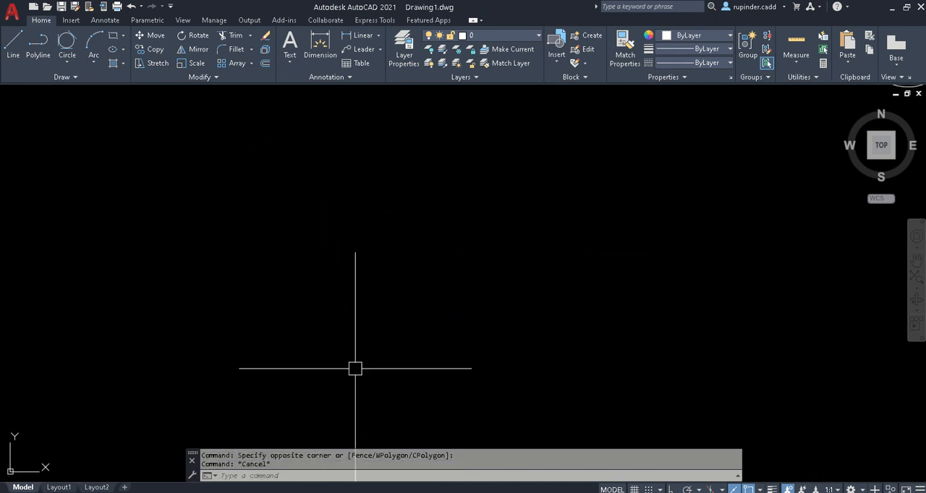
{"action": "type", "text": "l"}
{"action": "key", "text": "Return"}
{"action": "left_click", "coordinate": [239, 321]}
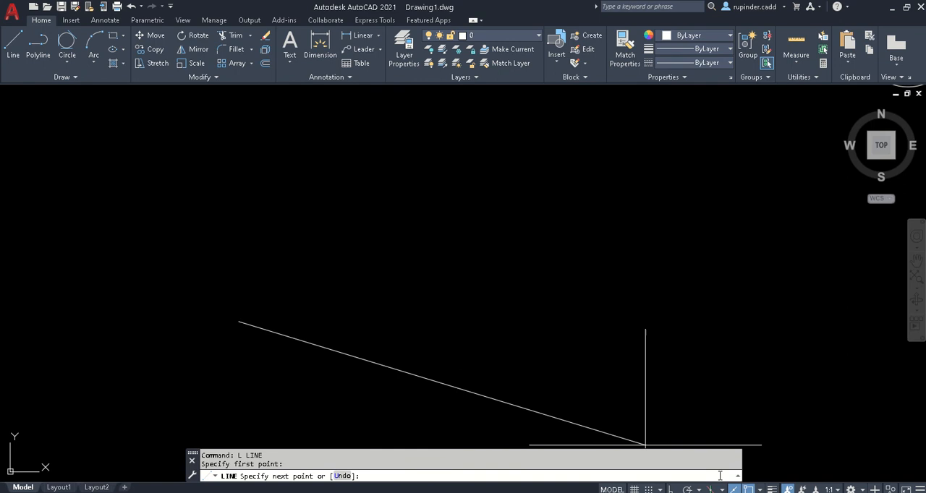
{"action": "left_click", "coordinate": [672, 490]}
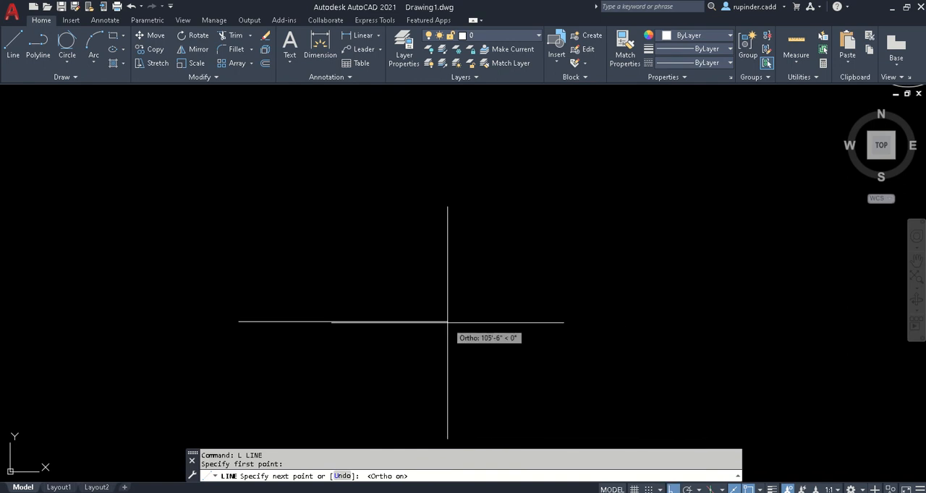
{"action": "key", "text": "Return"}
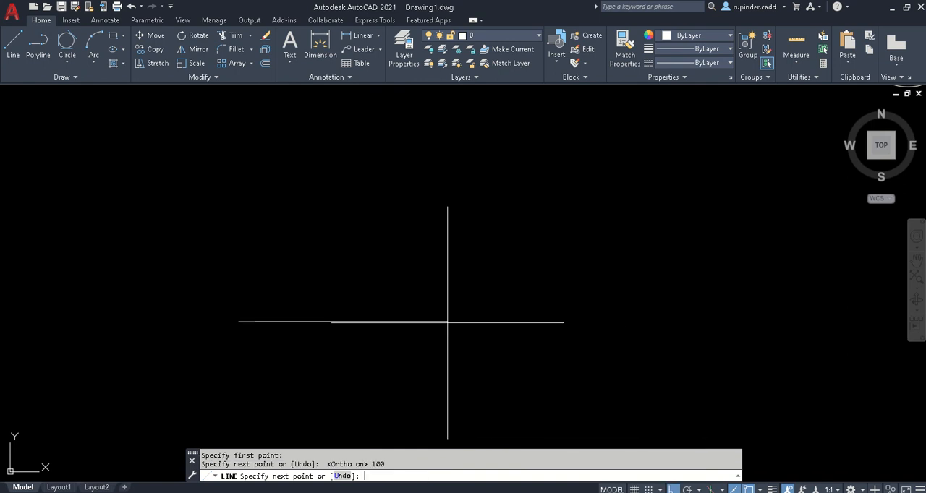
- Continue the line 100 units straight up from the bottom side's right end to form the square's right side
{"action": "scroll", "coordinate": [248, 268], "scroll_direction": "down", "scroll_amount": 4}
{"action": "mouse_move", "coordinate": [254, 316]}
{"action": "middle_mouse_down"}
{"action": "mouse_move", "coordinate": [294, 296]}
{"action": "mouse_move", "coordinate": [565, 240]}
{"action": "middle_mouse_up"}
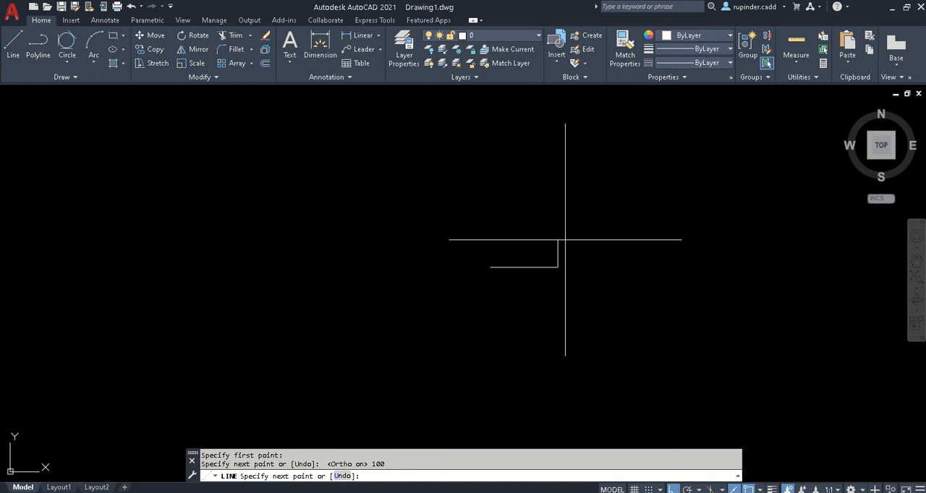
{"action": "scroll", "coordinate": [564, 241], "scroll_direction": "up", "scroll_amount": 4}
{"action": "middle_click_drag", "start_coordinate": [492, 289], "coordinate": [559, 288]}
{"action": "scroll", "coordinate": [601, 264], "scroll_direction": "up", "scroll_amount": 2}
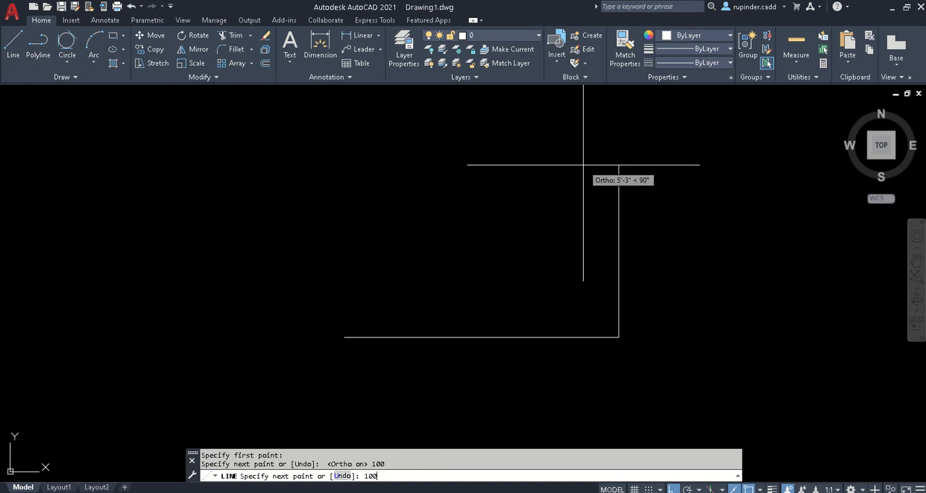
{"action": "key", "text": "Return"}
- Complete the square with a 100-unit top side running left and a 100-unit left side running down, and end the Line command
{"action": "scroll", "coordinate": [564, 217], "scroll_direction": "down", "scroll_amount": 2}
{"action": "middle_click_drag", "start_coordinate": [566, 250], "coordinate": [566, 285]}
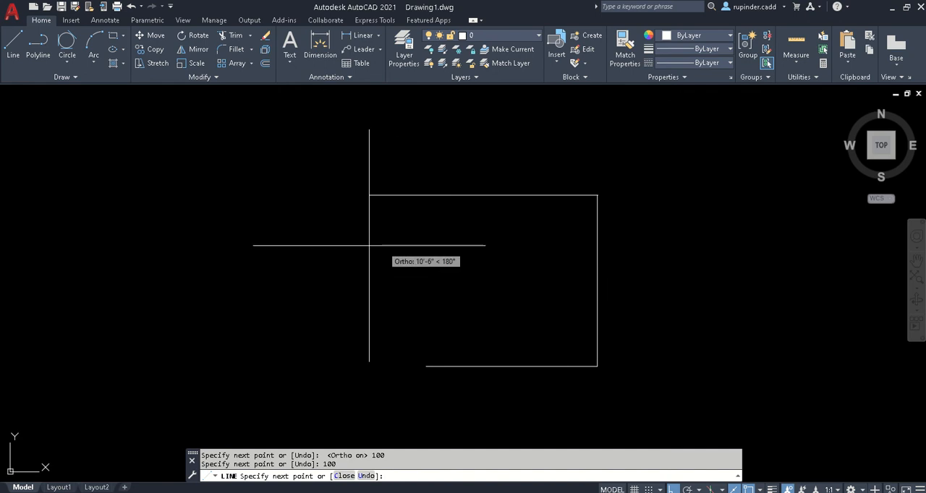
{"action": "type", "text": "100"}
{"action": "key", "text": "Return"}
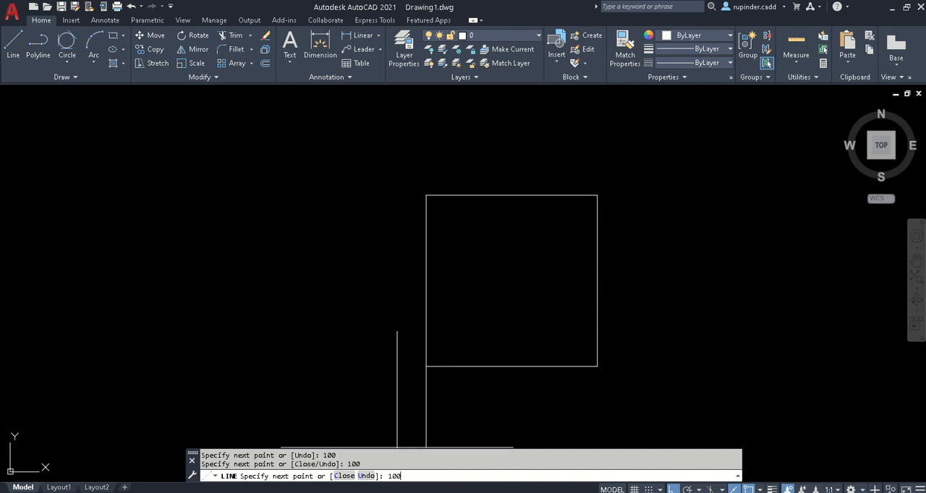
{"action": "key", "text": "Escape"}
{"action": "middle_click_drag", "start_coordinate": [557, 304], "coordinate": [508, 280]}
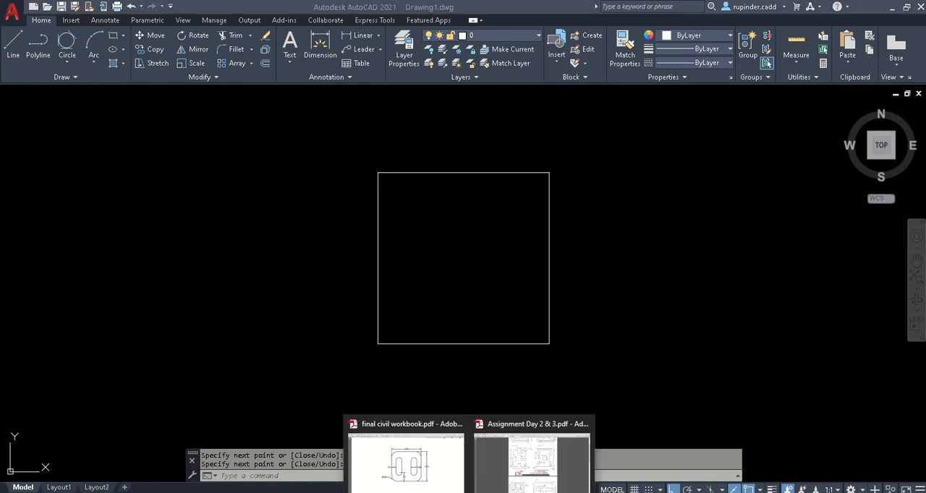
- Check the slotted plate in final civil workbook.pdf, return to AutoCAD and offset the square's left and right sides inward by 15
{"action": "left_click", "coordinate": [421, 478]}
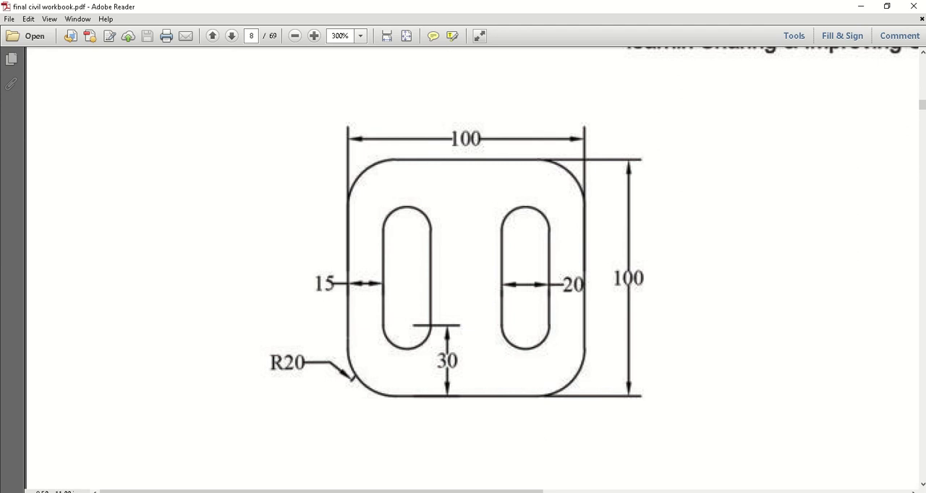
{"action": "key", "text": "alt+Tab"}
{"action": "type", "text": "o"}
{"action": "key", "text": "Return"}
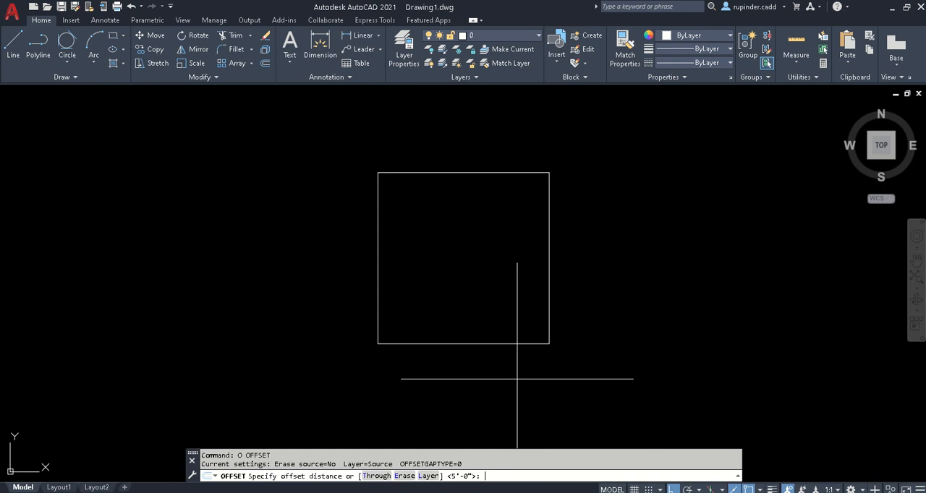
{"action": "type", "text": "15"}
{"action": "key", "text": "Return"}
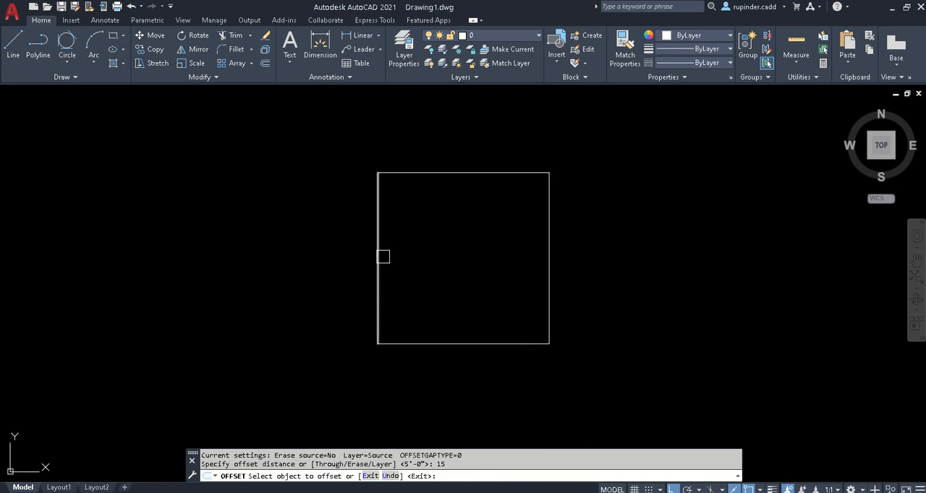
{"action": "left_click", "coordinate": [385, 256]}
{"action": "left_click", "coordinate": [454, 265]}
{"action": "left_click", "coordinate": [549, 256]}
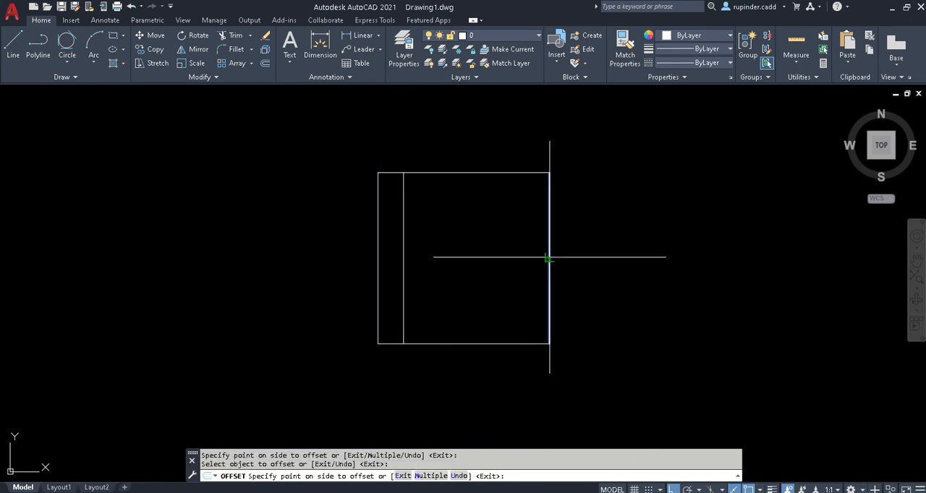
{"action": "left_click", "coordinate": [472, 248]}
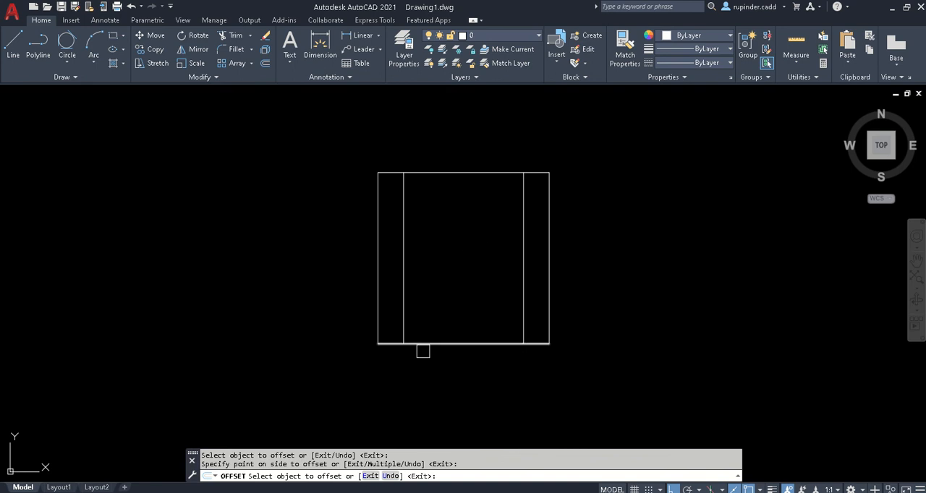
{"action": "key", "text": "Escape"}
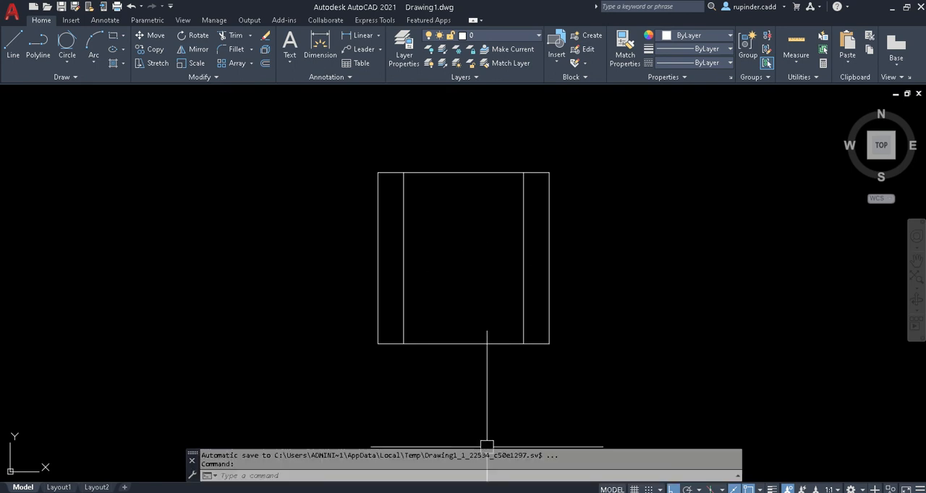
- Check the slot height in the workbook, return to AutoCAD and offset the square's bottom and top sides inward by 30
{"action": "left_click", "coordinate": [419, 445]}
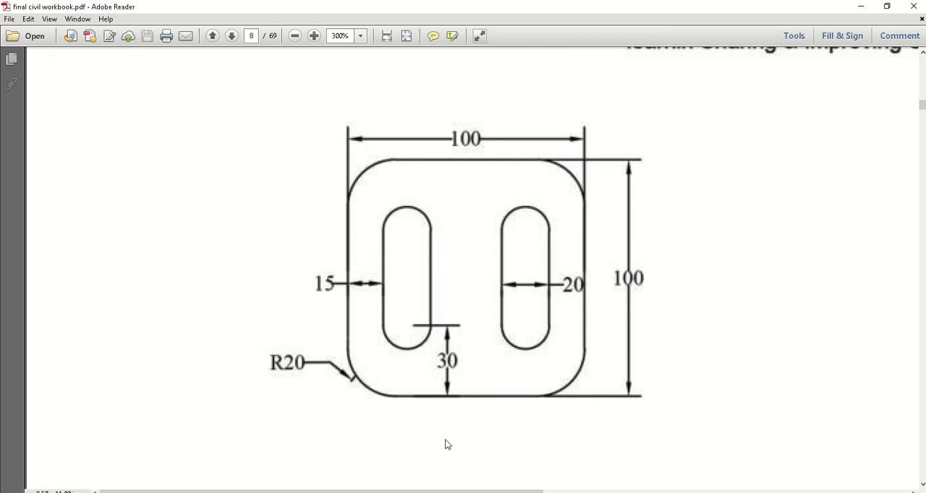
{"action": "key", "text": "alt+Tab"}
{"action": "type", "text": "o"}
{"action": "key", "text": "Return"}
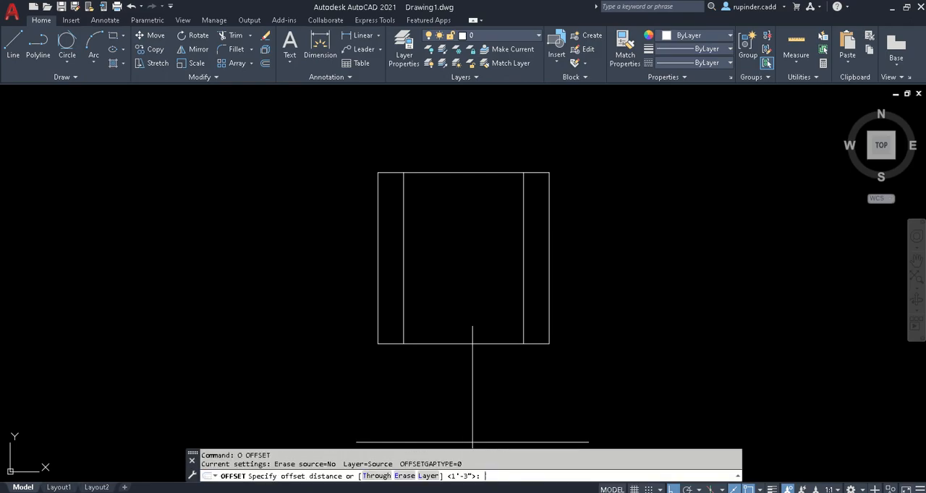
{"action": "key", "text": "Return"}
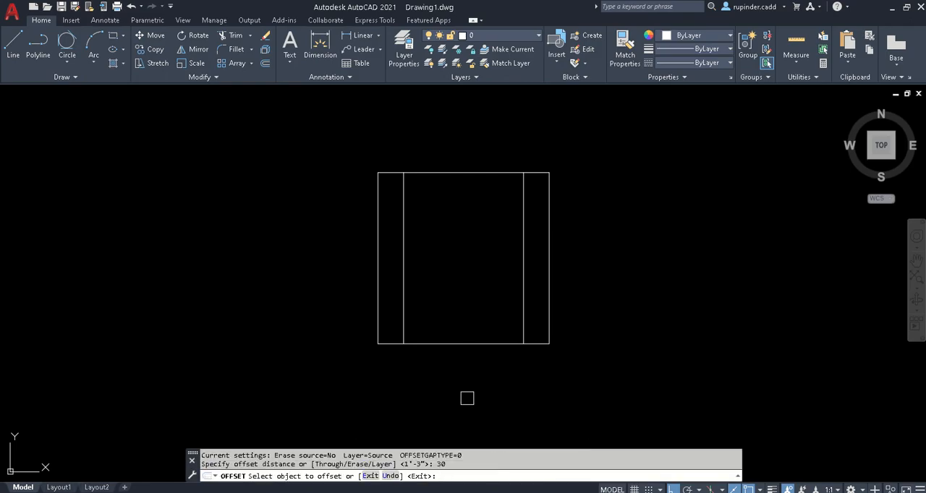
{"action": "left_click", "coordinate": [472, 345]}
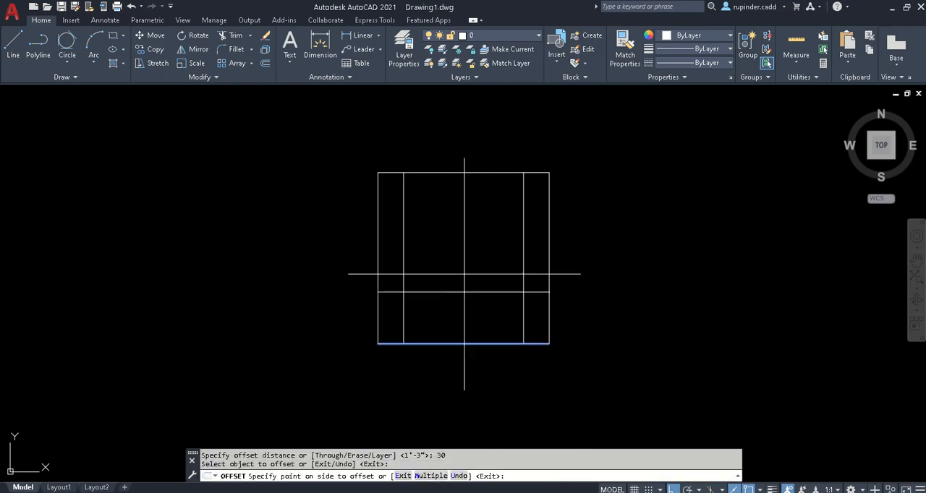
{"action": "left_click", "coordinate": [459, 217]}
{"action": "left_click", "coordinate": [459, 173]}
{"action": "left_click", "coordinate": [466, 262]}
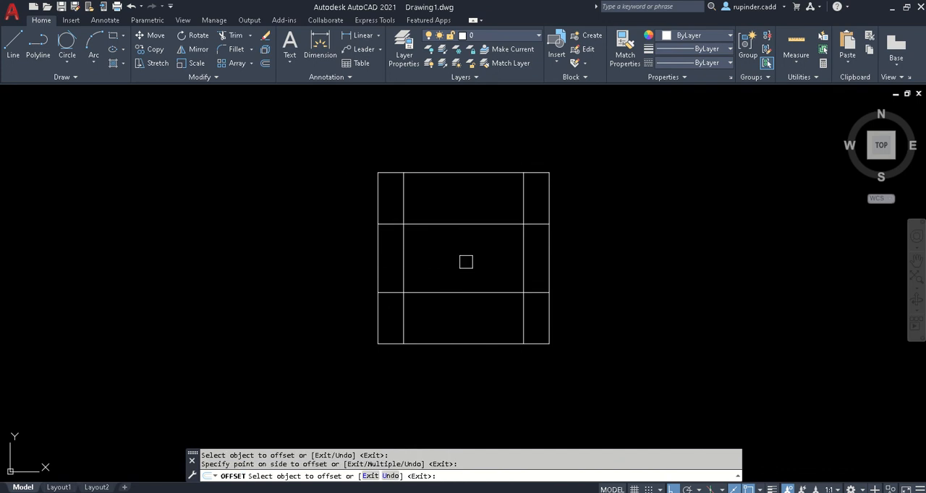
{"action": "key", "text": "Escape"}
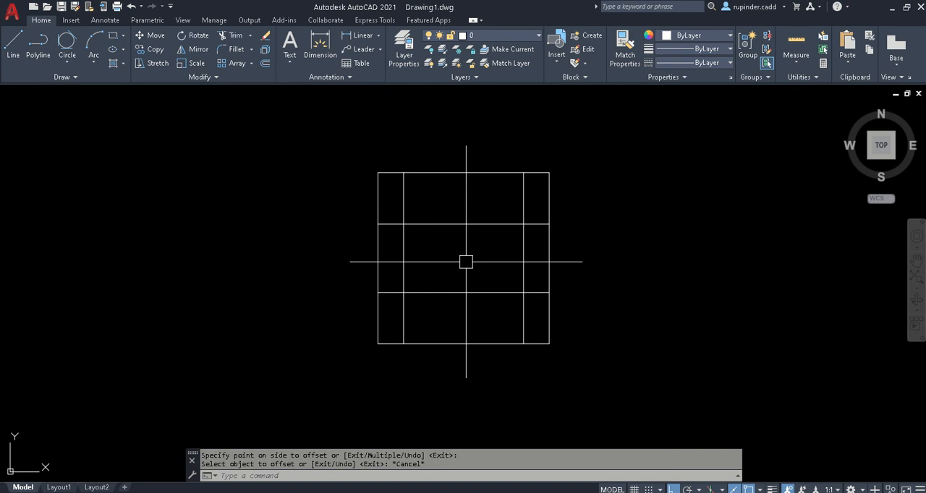
- Offset the two inner vertical lines by 20 towards the centre of the square
{"action": "type", "text": "o"}
{"action": "key", "text": "Return"}
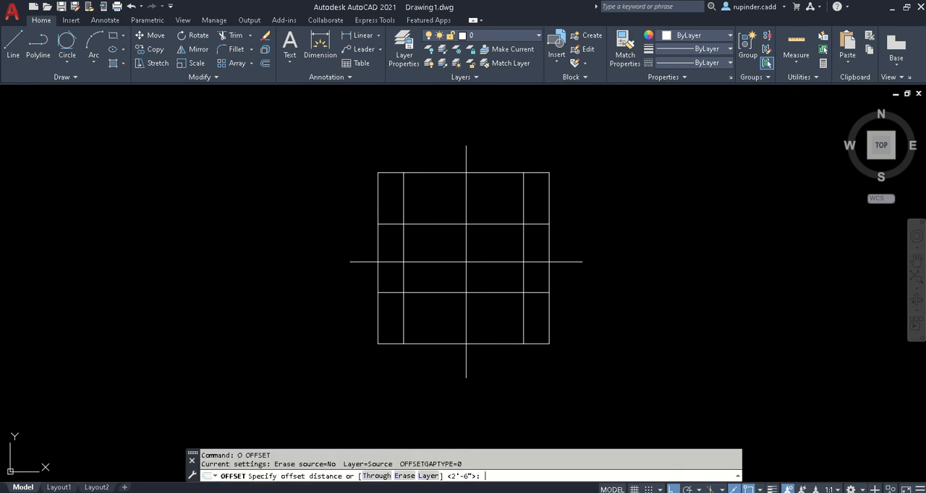
{"action": "key", "text": "Return"}
{"action": "left_click", "coordinate": [403, 266]}
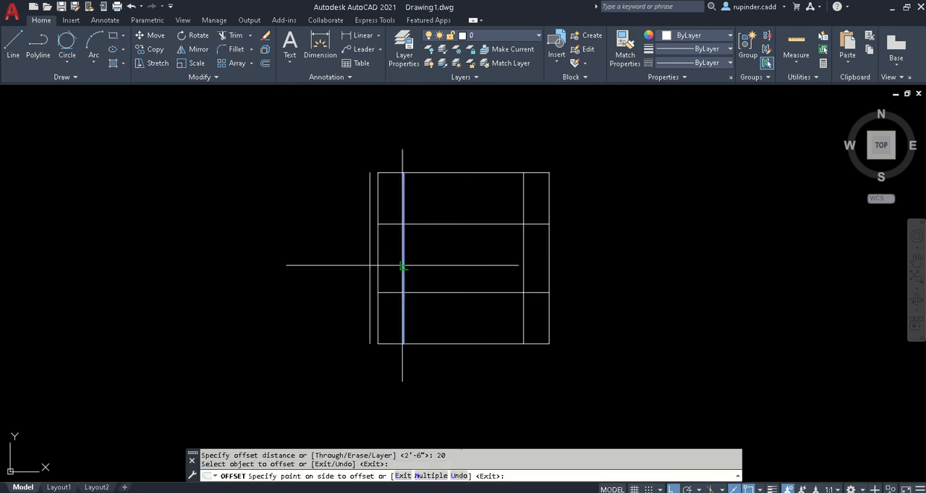
{"action": "left_click", "coordinate": [427, 262]}
{"action": "left_click", "coordinate": [521, 252]}
{"action": "left_click", "coordinate": [481, 263]}
{"action": "key", "text": "Escape"}
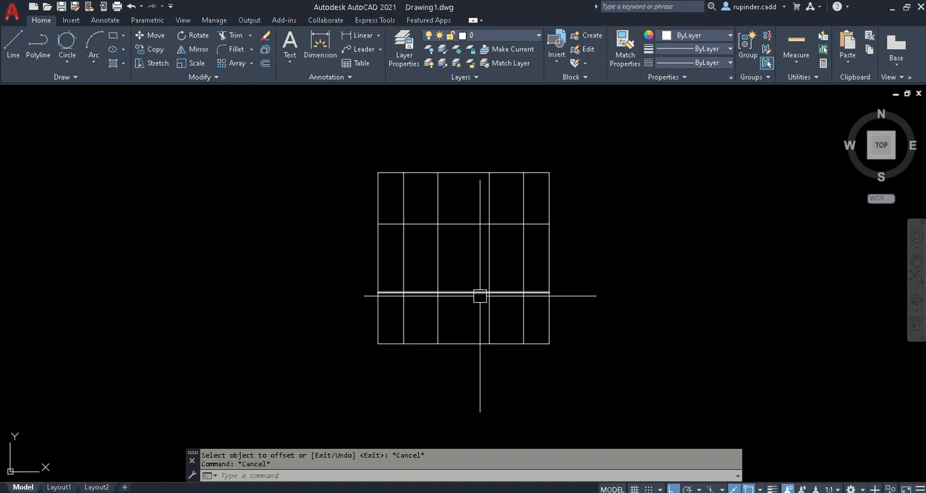
- Trim the portions of the four inner vertical lines that lie above the upper inner horizontal line
{"action": "type", "text": "tr"}
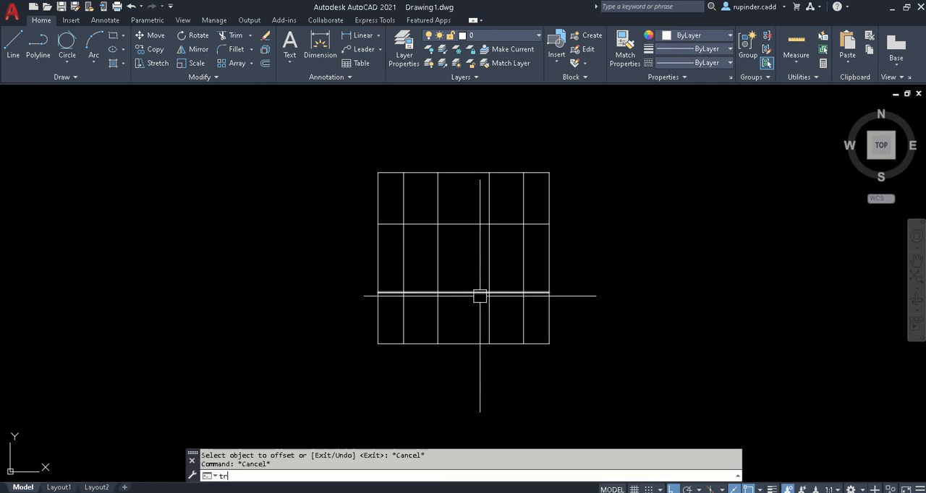
{"action": "key", "text": "Return"}
{"action": "left_click", "coordinate": [437, 205]}
{"action": "left_click", "coordinate": [402, 203]}
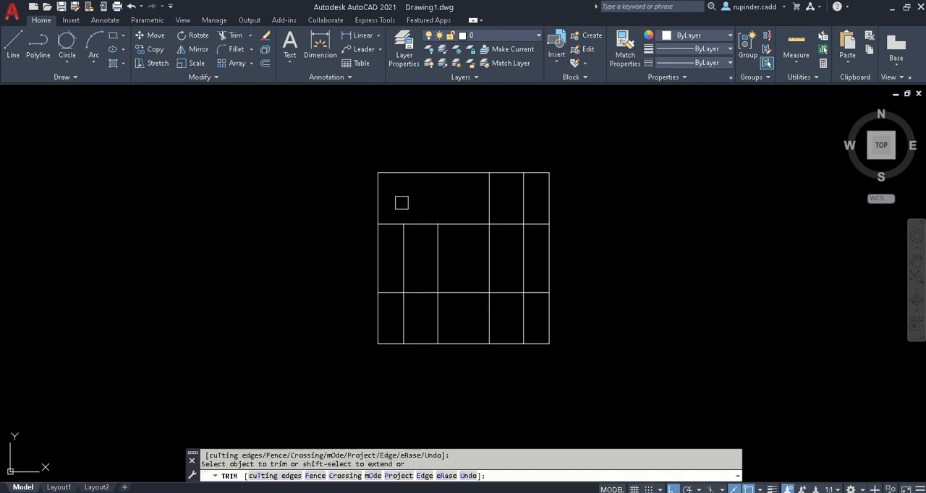
{"action": "left_click", "coordinate": [540, 201]}
{"action": "left_click", "coordinate": [479, 177]}
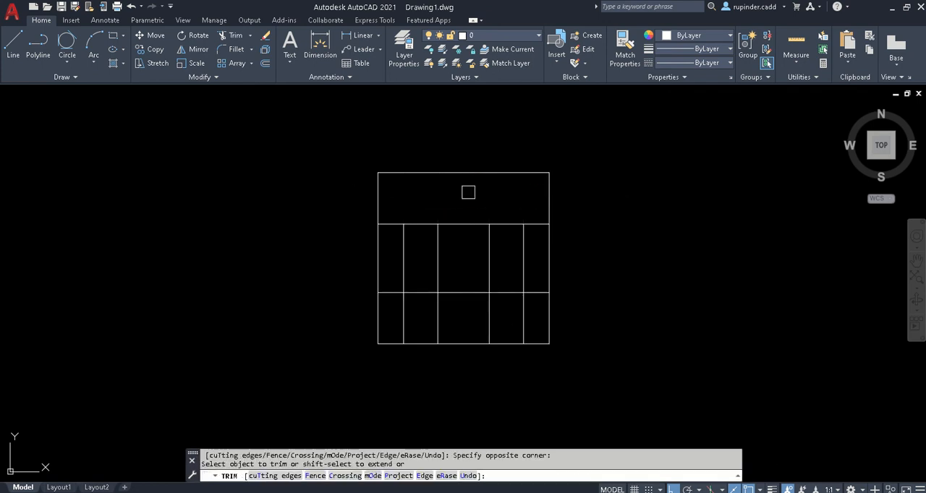
- Trim the inner vertical lines below the lower horizontal line, and both horizontal lines between the two slot rectangles
{"action": "left_click", "coordinate": [536, 333]}
{"action": "left_click", "coordinate": [453, 302]}
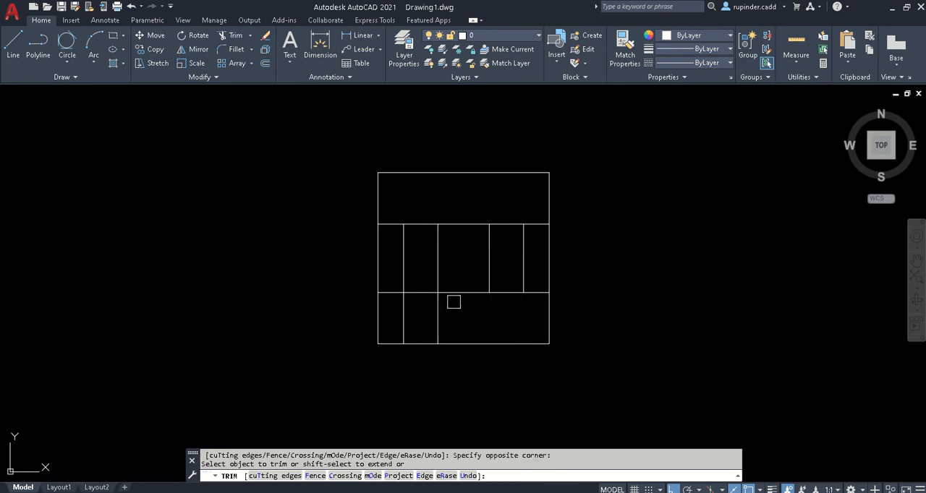
{"action": "left_click", "coordinate": [472, 315]}
{"action": "left_click", "coordinate": [443, 209]}
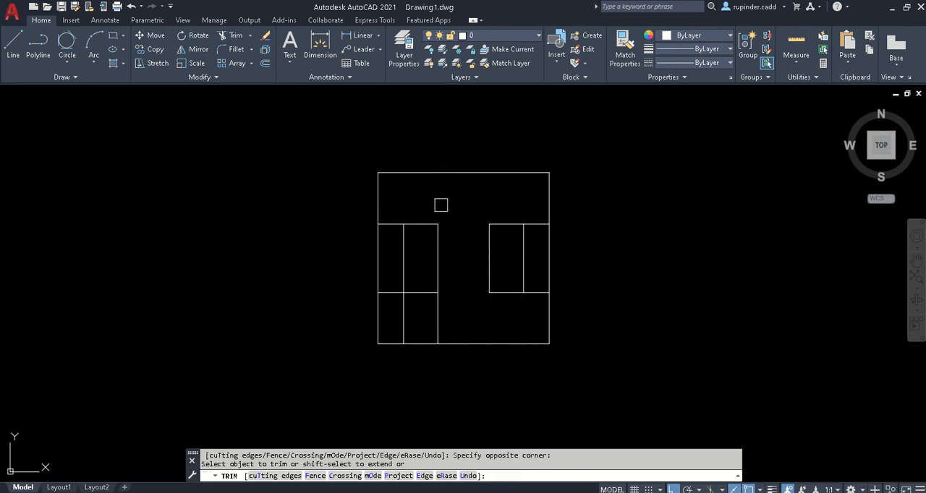
{"action": "left_click", "coordinate": [474, 320]}
{"action": "left_click", "coordinate": [380, 308]}
- Trim the horizontal segments between each slot rectangle and the square's left and right sides, and end the Trim command
{"action": "left_click", "coordinate": [387, 307]}
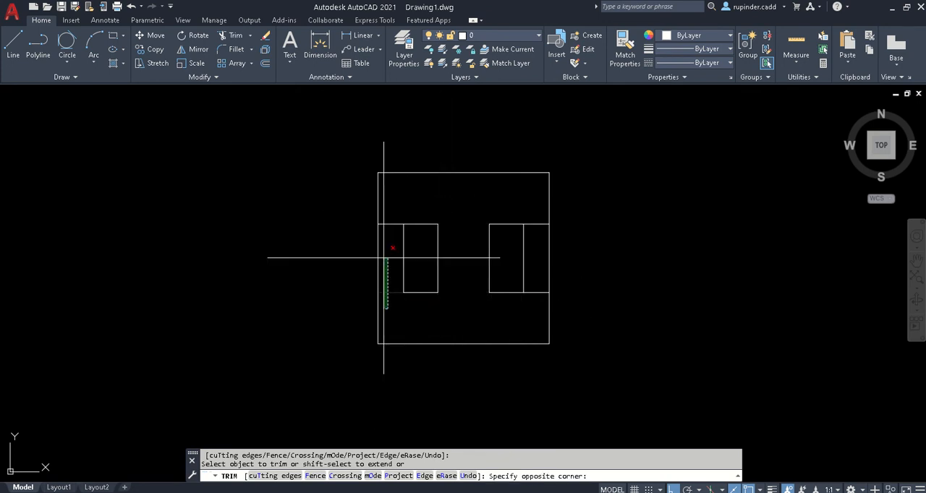
{"action": "left_click", "coordinate": [383, 212]}
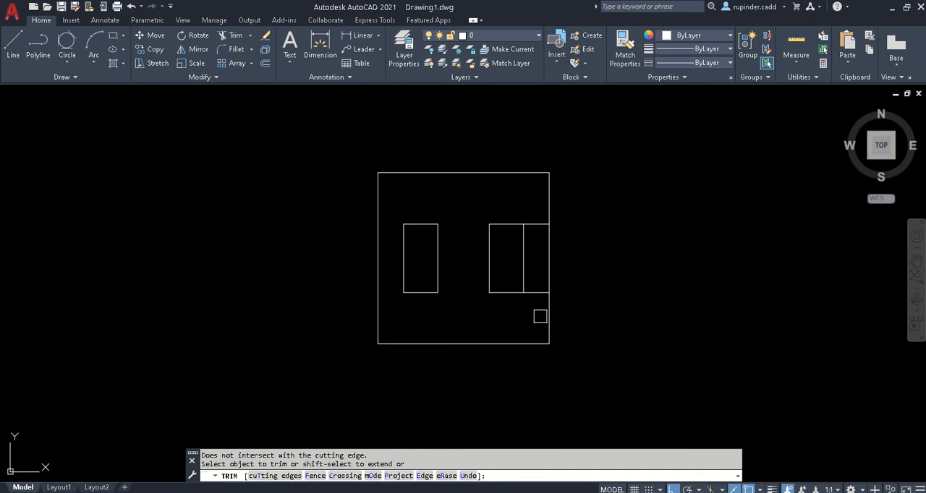
{"action": "left_click", "coordinate": [540, 316]}
{"action": "left_click", "coordinate": [529, 210]}
{"action": "key", "text": "Escape"}
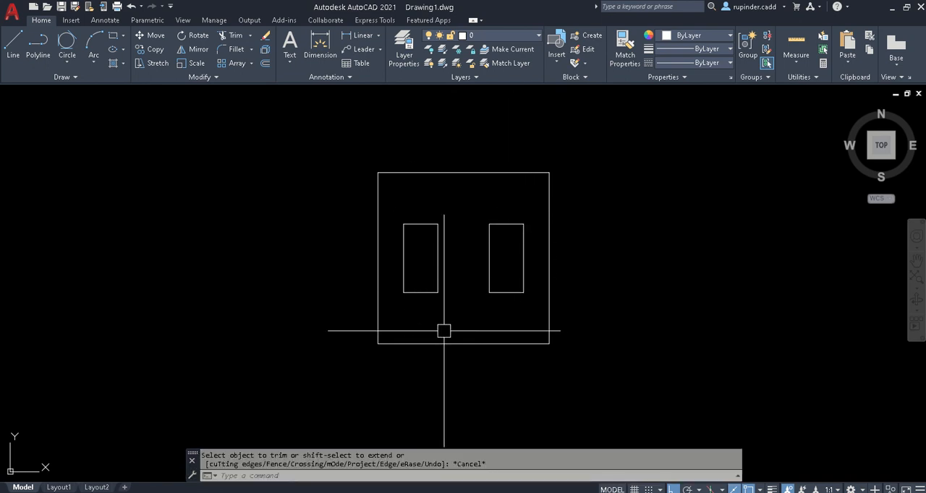
- Erase the horizontal lines closing the lower and upper ends of both slot rectangles, leaving only the four inner vertical lines
{"action": "scroll", "coordinate": [419, 304], "scroll_direction": "up", "scroll_amount": 5}
{"action": "left_click", "coordinate": [412, 257]}
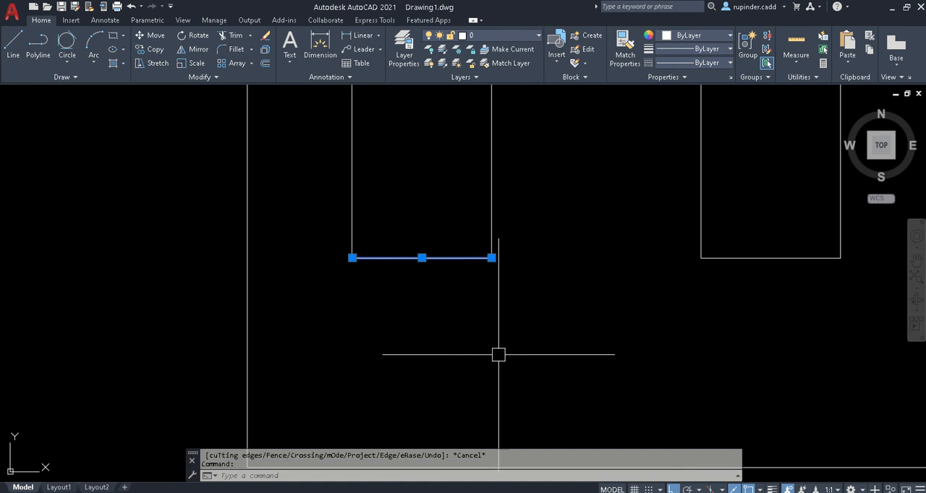
{"action": "key", "text": "Delete"}
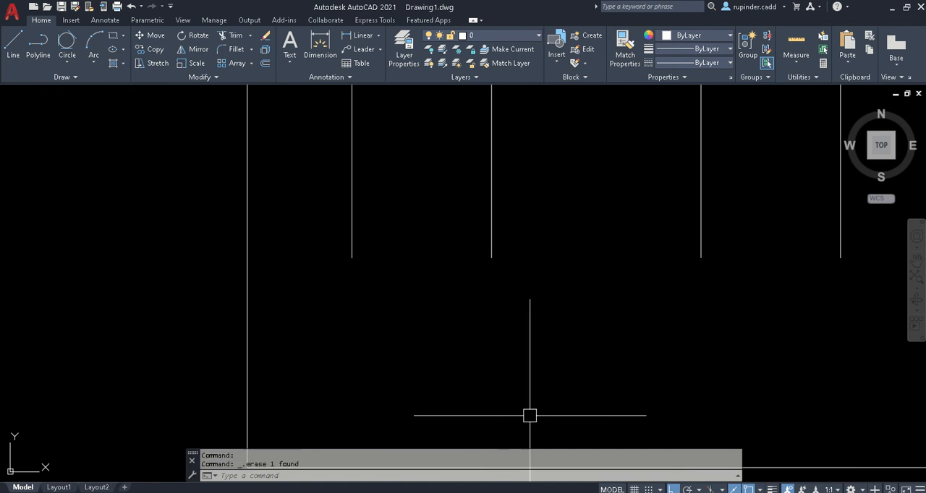
{"action": "scroll", "coordinate": [487, 277], "scroll_direction": "down", "scroll_amount": 5}
{"action": "scroll", "coordinate": [446, 229], "scroll_direction": "up", "scroll_amount": 4}
{"action": "left_click", "coordinate": [488, 246]}
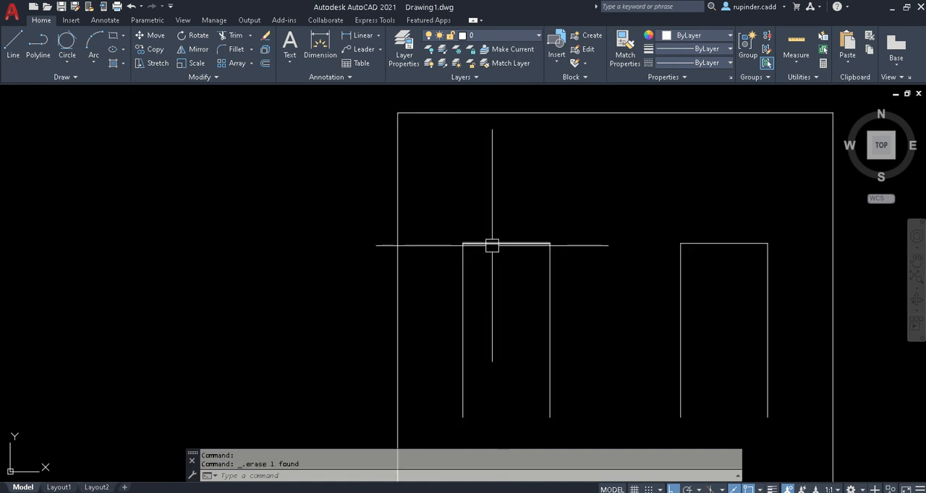
{"action": "key", "text": "Delete"}
{"action": "left_click", "coordinate": [713, 244]}
{"action": "key", "text": "Delete"}
{"action": "scroll", "coordinate": [490, 273], "scroll_direction": "down", "scroll_amount": 4}
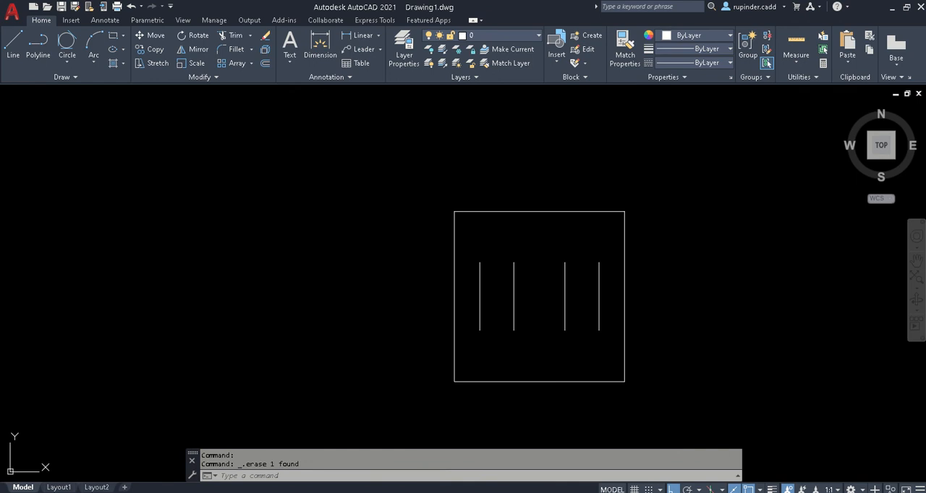
- Check the slot shape in Adobe Reader, and in AutoCAD draw a two-point circle across the upper endpoints of the left slot's lines
{"action": "left_click", "coordinate": [382, 439]}
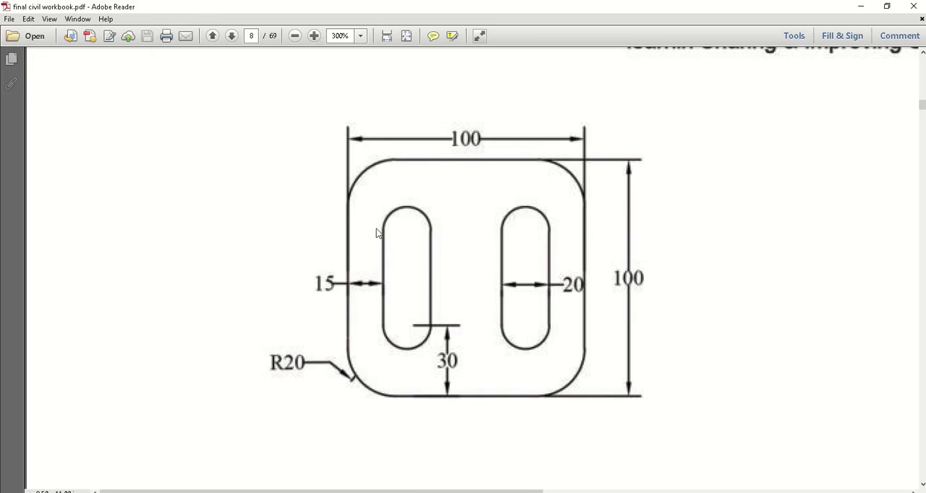
{"action": "scroll", "coordinate": [490, 366], "scroll_direction": "down", "scroll_amount": 1}
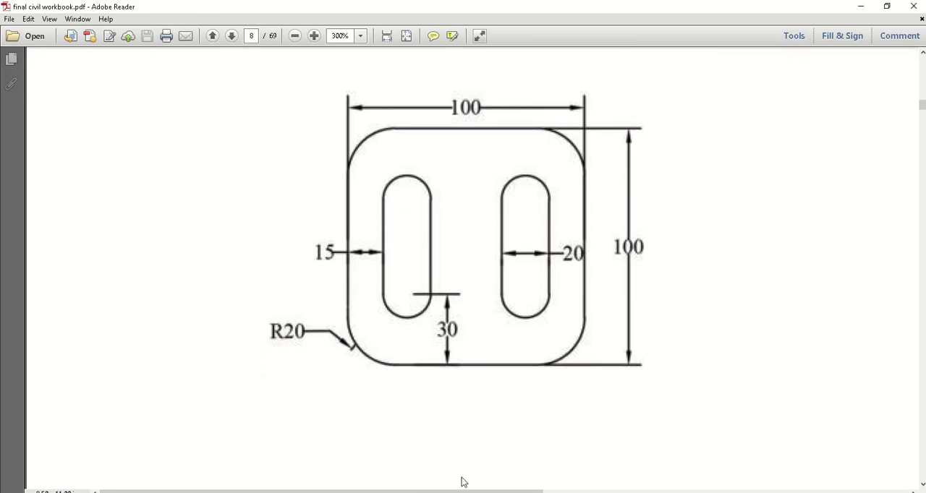
{"action": "key", "text": "alt+Tab"}
{"action": "type", "text": "c"}
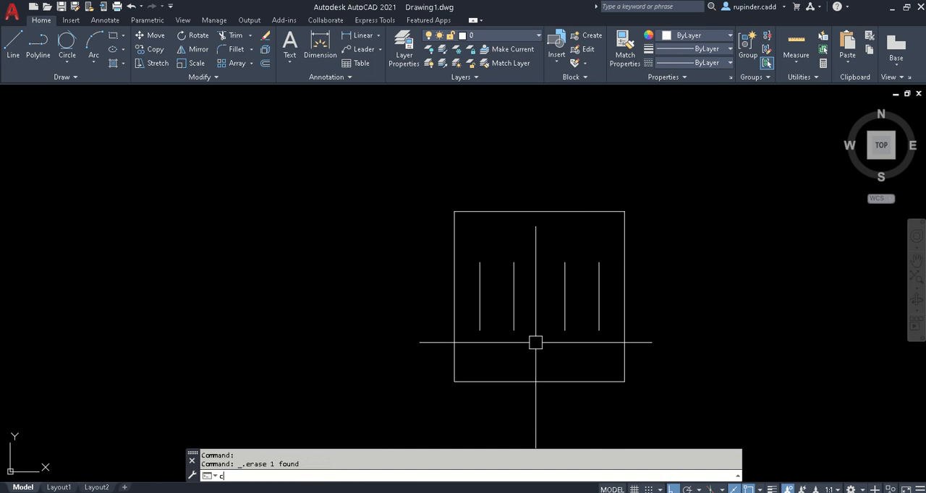
{"action": "key", "text": "Return"}
{"action": "type", "text": "2p"}
{"action": "key", "text": "Return"}
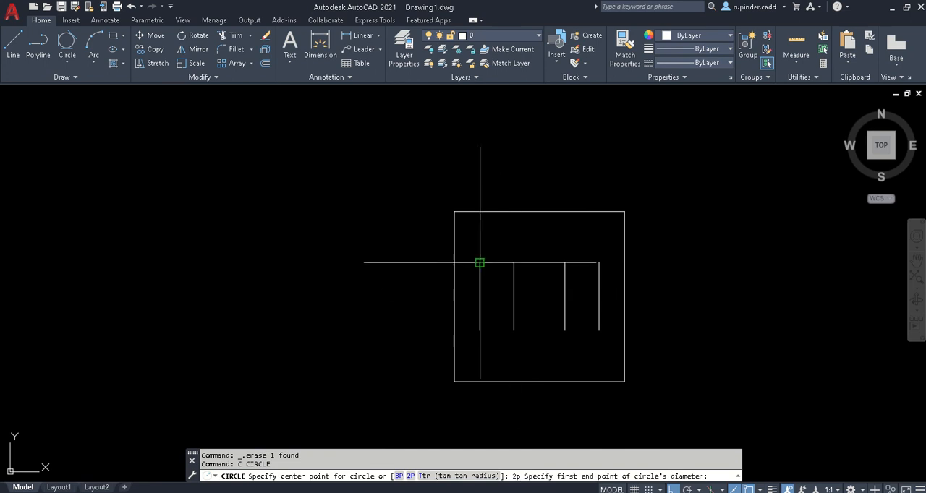
{"action": "left_click", "coordinate": [480, 262]}
{"action": "left_click", "coordinate": [514, 263]}
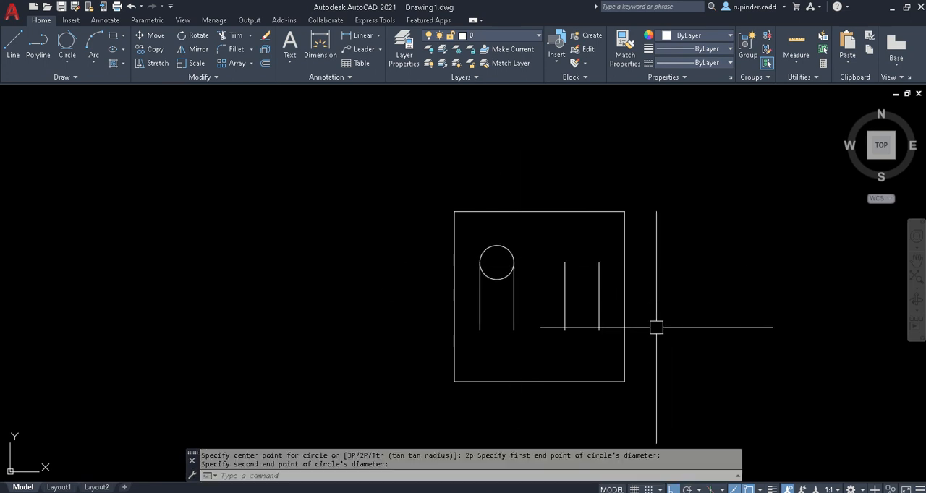
{"action": "key", "text": "Escape"}
{"action": "type", "text": "c"}
{"action": "key", "text": "Return"}
{"action": "type", "text": "2"}
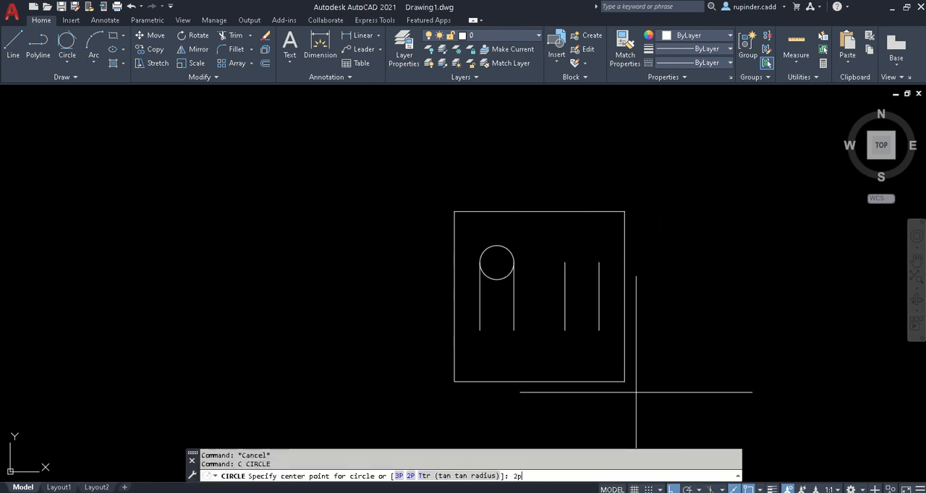
{"action": "key", "text": "Return"}
{"action": "left_click", "coordinate": [479, 330]}
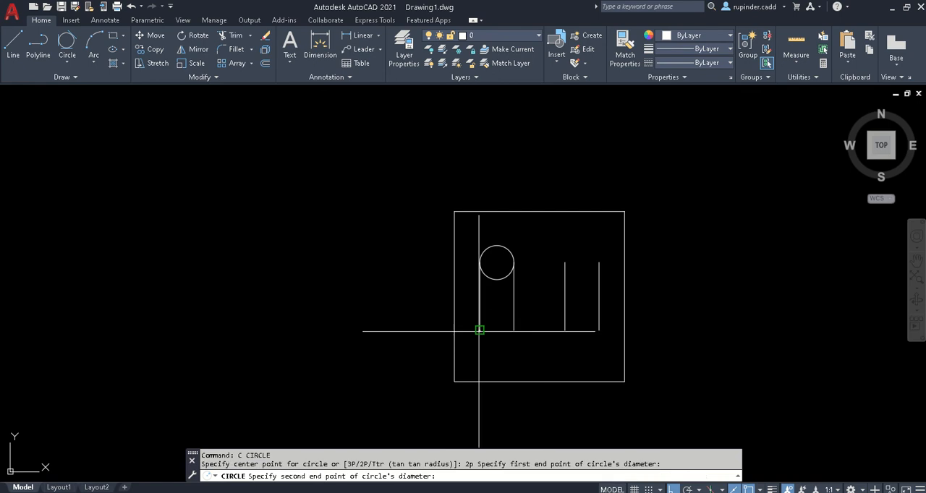
{"action": "left_click", "coordinate": [528, 338]}
{"action": "key", "text": "ctrl+z"}
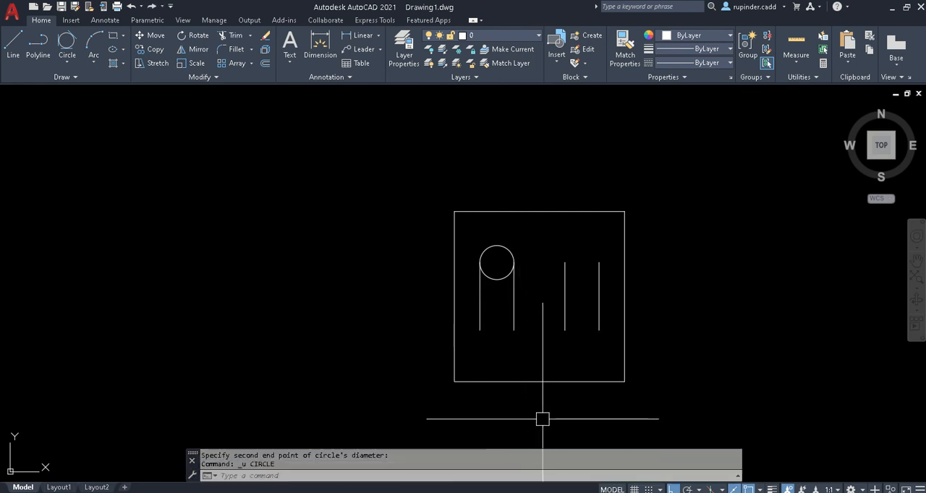
- Draw a two-point circle across the lower endpoints of the left slot's vertical lines
{"action": "type", "text": "c"}
{"action": "key", "text": "Return"}
{"action": "type", "text": "2p"}
{"action": "key", "text": "Return"}
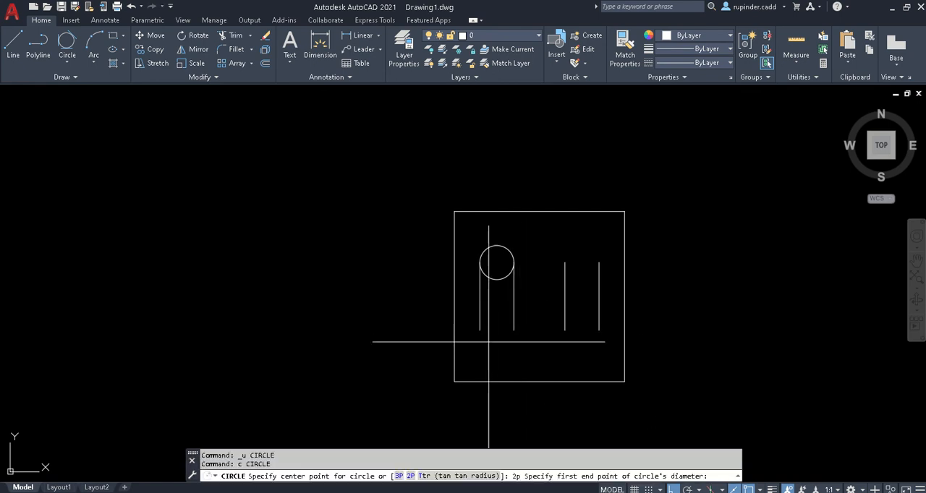
{"action": "left_click", "coordinate": [479, 329]}
{"action": "left_click", "coordinate": [513, 331]}
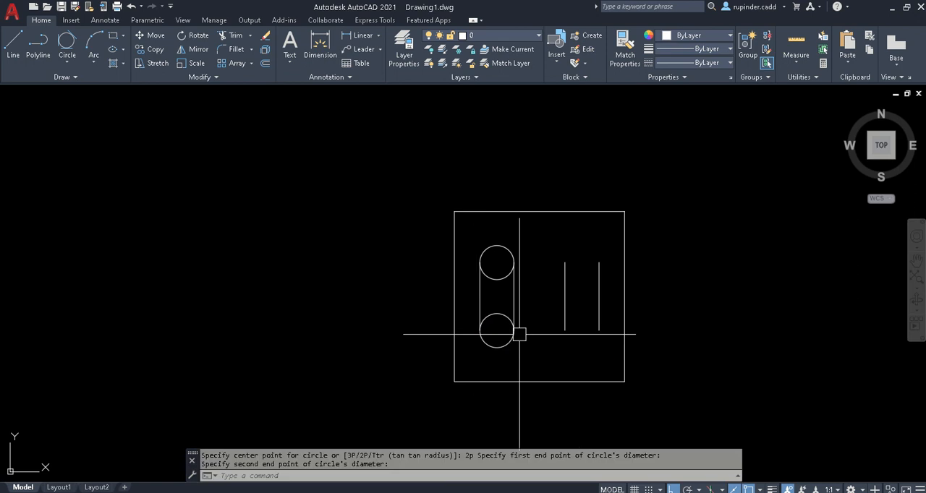
- Draw a two-point circle across the lower endpoints of the right slot's vertical lines
{"action": "scroll", "coordinate": [477, 343], "scroll_direction": "up", "scroll_amount": 2}
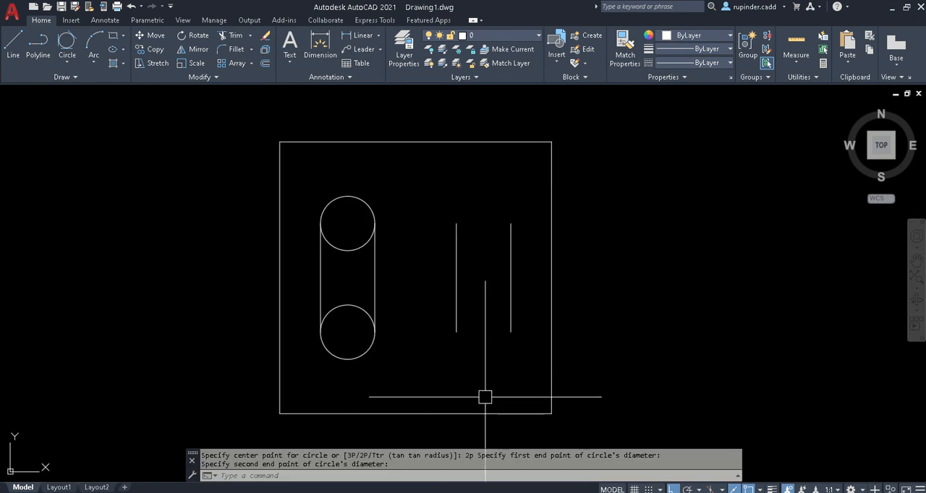
{"action": "type", "text": "c"}
{"action": "key", "text": "Return"}
{"action": "type", "text": "2p"}
{"action": "key", "text": "Return"}
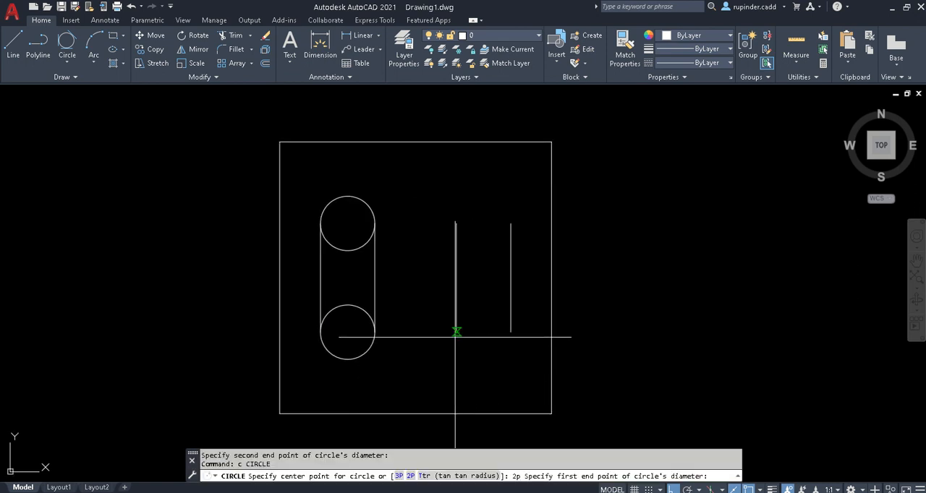
{"action": "left_click", "coordinate": [456, 332]}
{"action": "left_click", "coordinate": [510, 332]}
{"action": "key", "text": "Escape"}
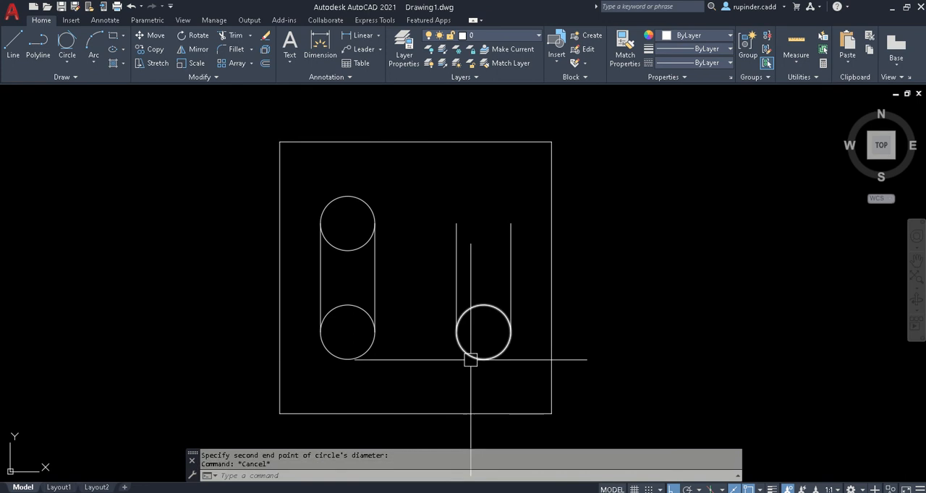
- Draw a two-point circle across the upper endpoints of the right slot's vertical lines
{"action": "type", "text": "c"}
{"action": "key", "text": "Return"}
{"action": "type", "text": "2p"}
{"action": "key", "text": "Return"}
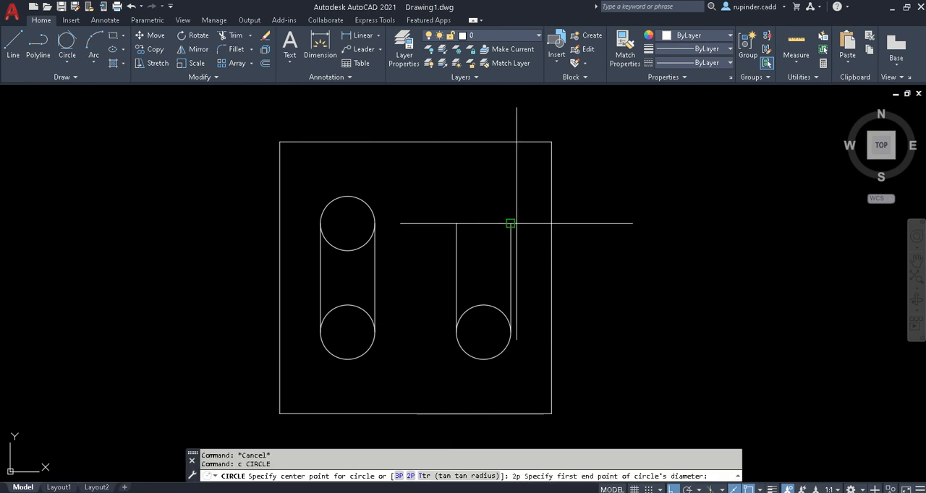
{"action": "left_click", "coordinate": [457, 224]}
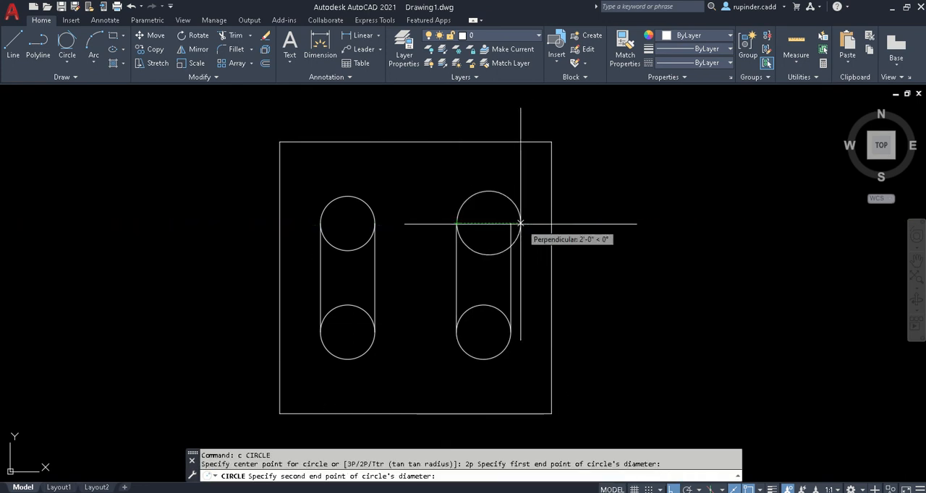
{"action": "left_click", "coordinate": [510, 223]}
{"action": "key", "text": "Escape"}
- Trim the inner halves of all four circles so that both slots have rounded ends
{"action": "type", "text": "tr"}
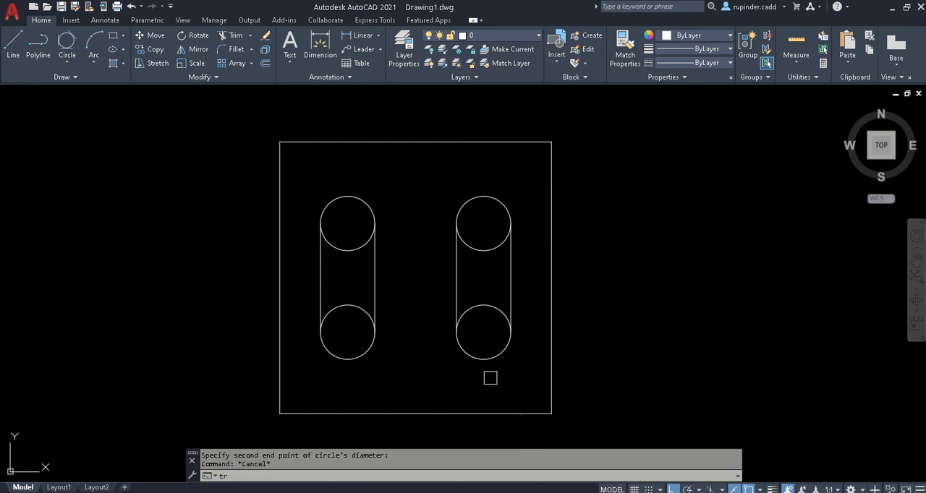
{"action": "key", "text": "Return"}
{"action": "left_click_drag", "start_coordinate": [481, 343], "coordinate": [474, 218]}
{"action": "left_click", "coordinate": [368, 346]}
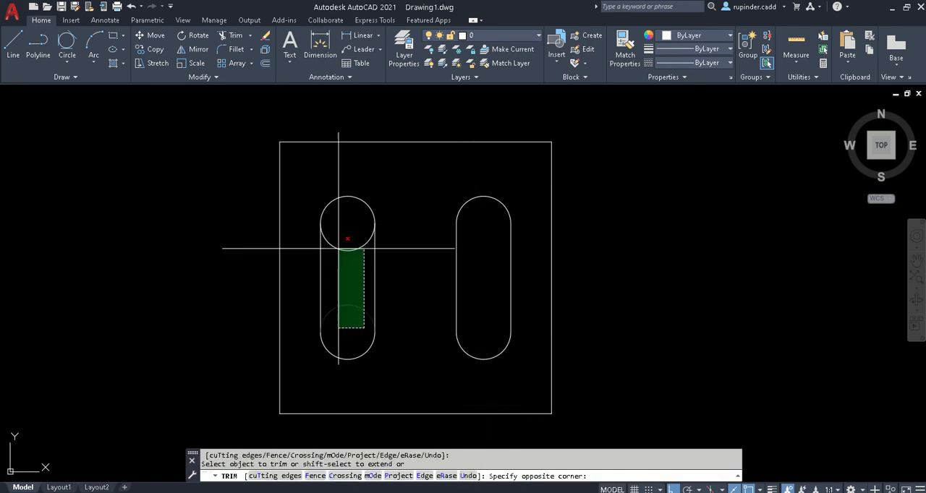
{"action": "left_click", "coordinate": [336, 244]}
{"action": "key", "text": "Escape"}
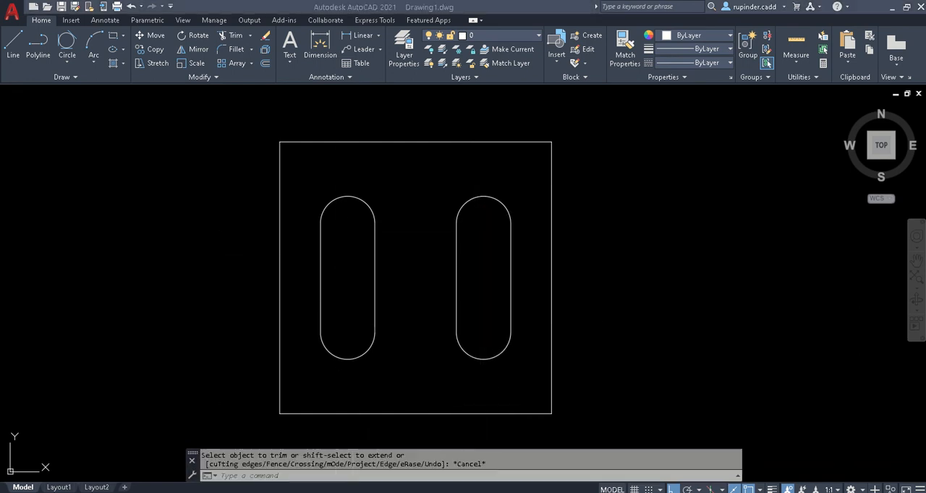
- Check the workbook's corner radius in Adobe Reader, and in AutoCAD draw a Ttr circle of radius 20 tangent to the square's lower and left sides
{"action": "left_click", "coordinate": [405, 452]}
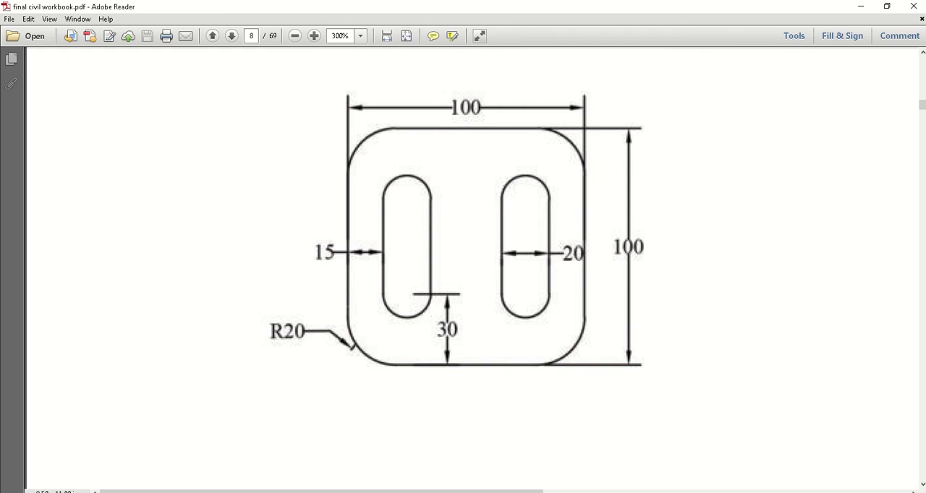
{"action": "key", "text": "alt+Tab"}
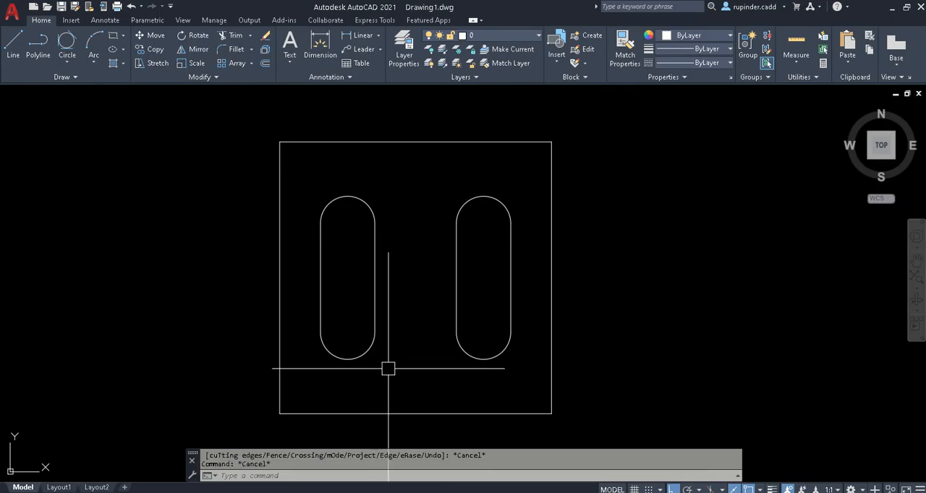
{"action": "type", "text": "c"}
{"action": "key", "text": "Return"}
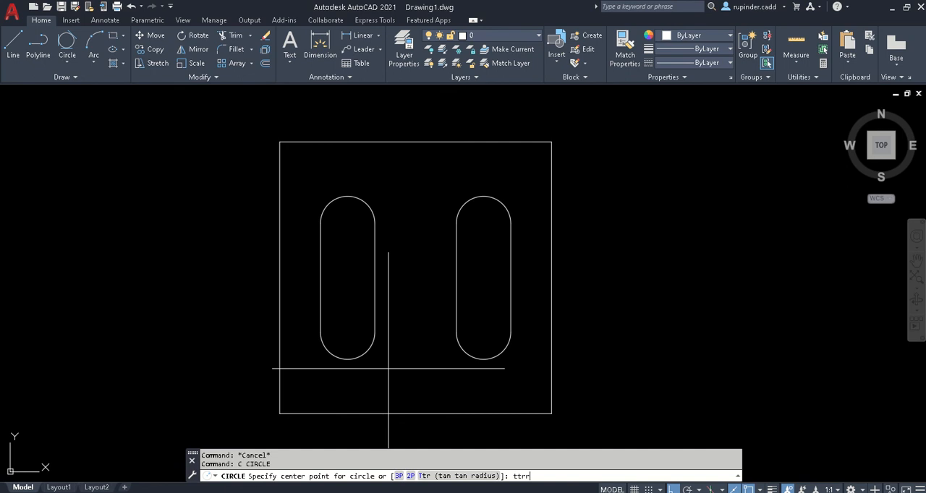
{"action": "key", "text": "Return"}
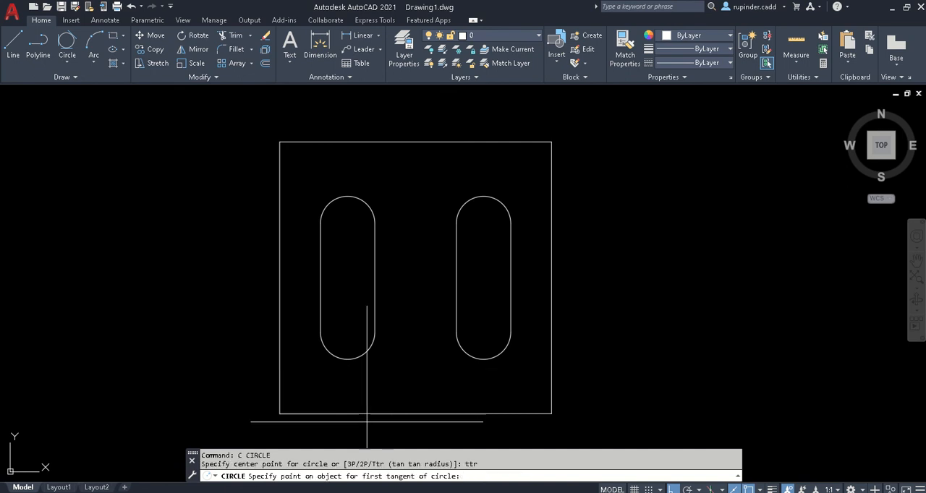
{"action": "left_click", "coordinate": [339, 414]}
{"action": "left_click", "coordinate": [275, 366]}
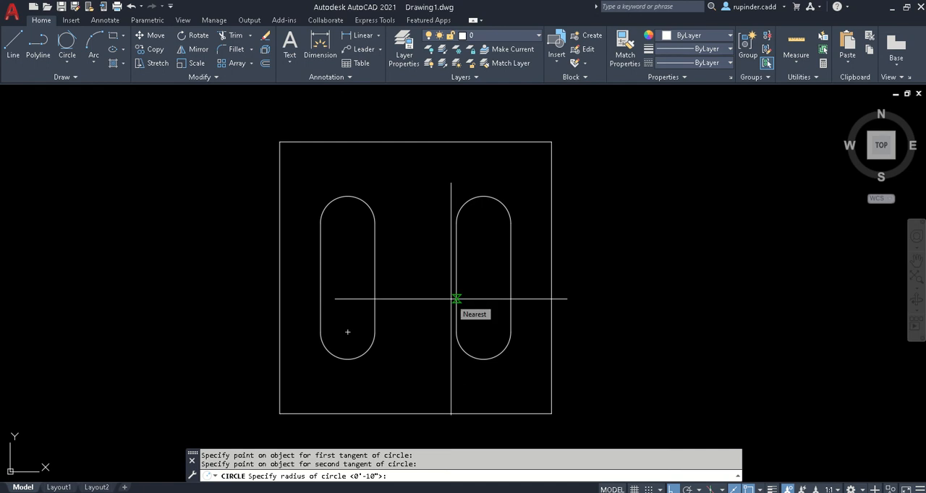
{"action": "type", "text": "20"}
{"action": "key", "text": "Return"}
{"action": "key", "text": "Escape"}
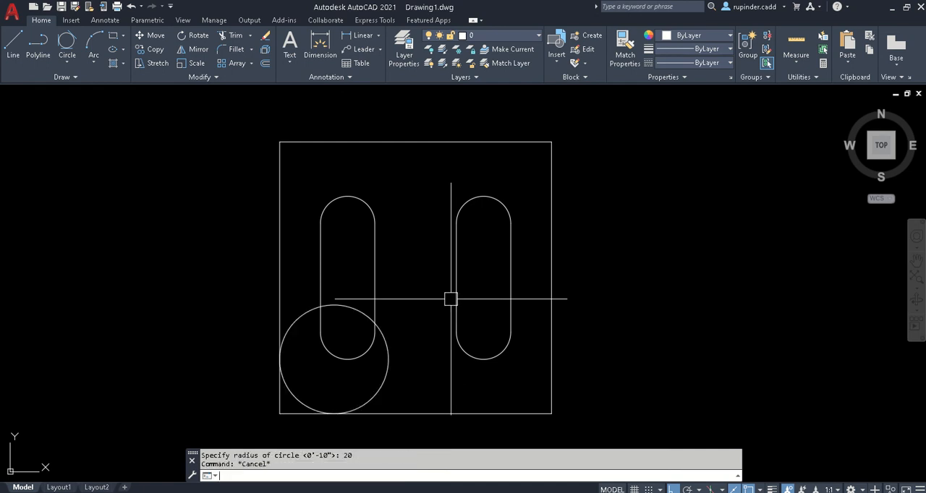
- Begin a Ttr circle for the square's upper-left corner and pick its two tangent objects, starting with the left side
{"action": "type", "text": "c"}
{"action": "key", "text": "Return"}
{"action": "type", "text": "ttr"}
{"action": "key", "text": "Return"}
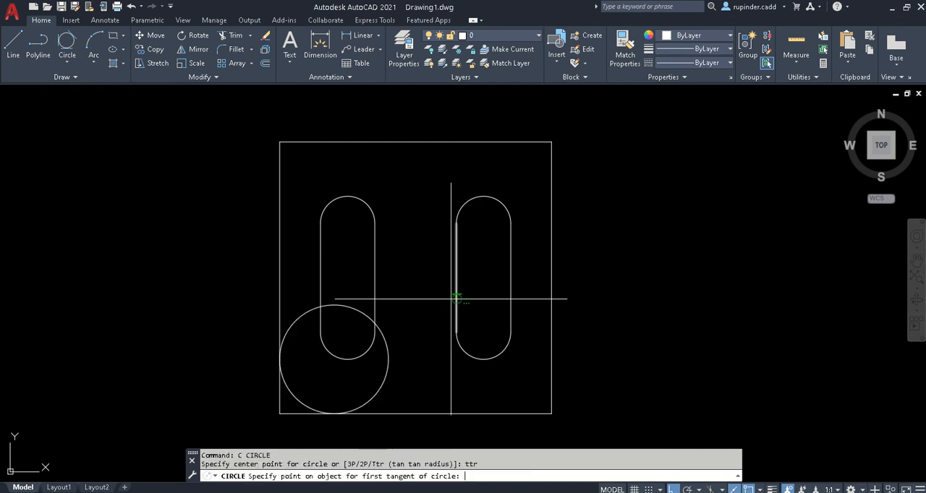
{"action": "left_click", "coordinate": [279, 220]}
{"action": "left_click", "coordinate": [489, 200]}
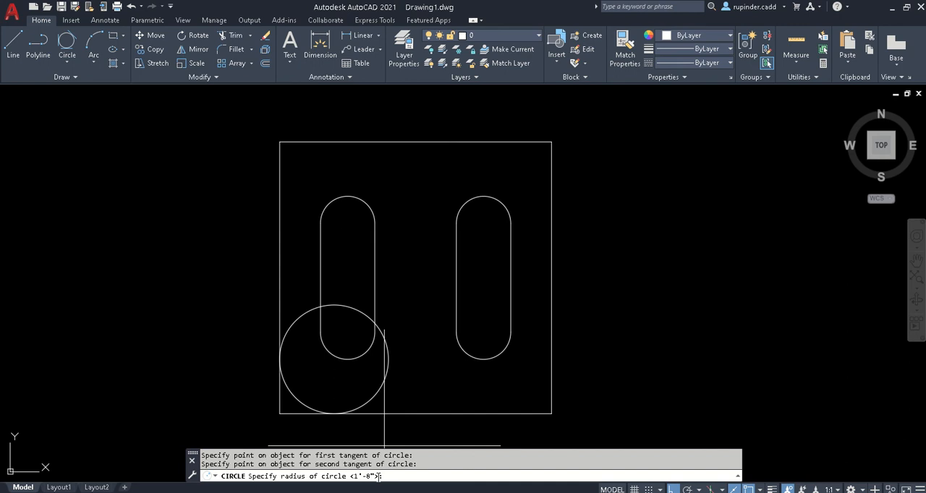
- Accept radius 20 for the upper-left circle, and draw another Ttr circle of that radius tangent to the square's upper and right sides
{"action": "key", "text": "Return"}
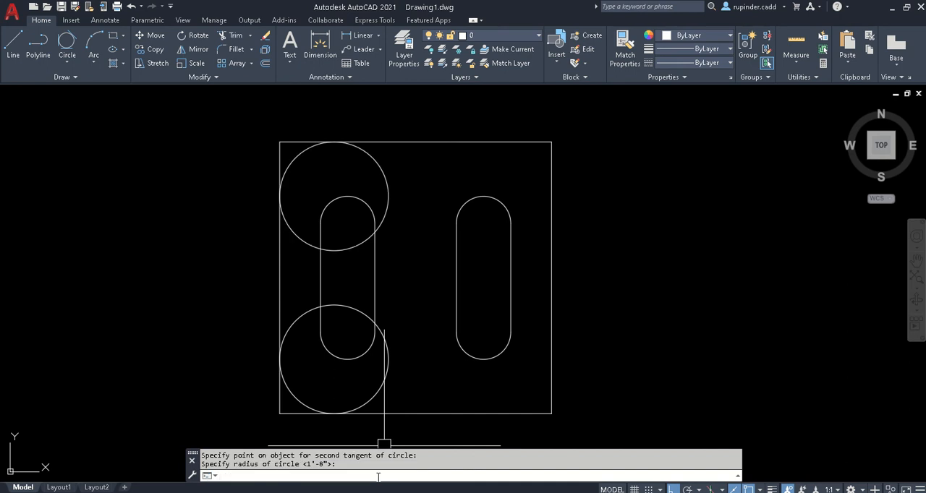
{"action": "key", "text": "Escape"}
{"action": "key", "text": "Return"}
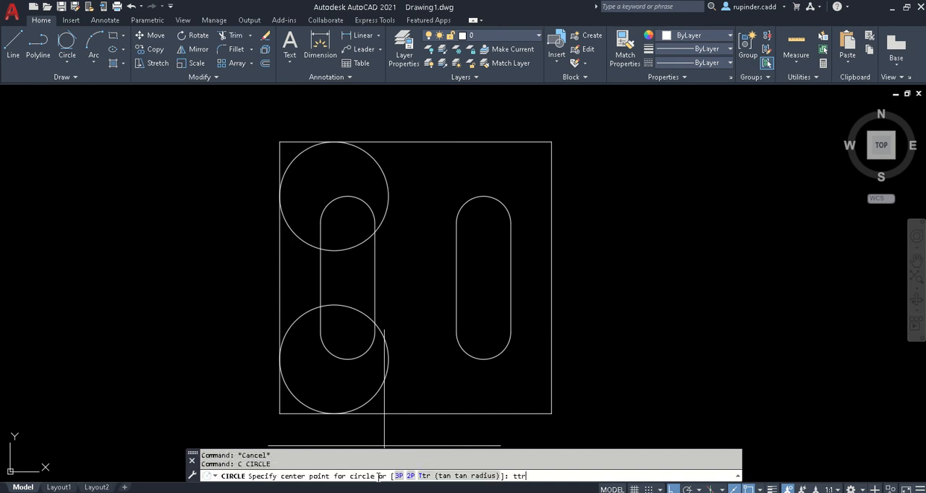
{"action": "type", "text": "ttr"}
{"action": "key", "text": "Return"}
{"action": "left_click", "coordinate": [471, 142]}
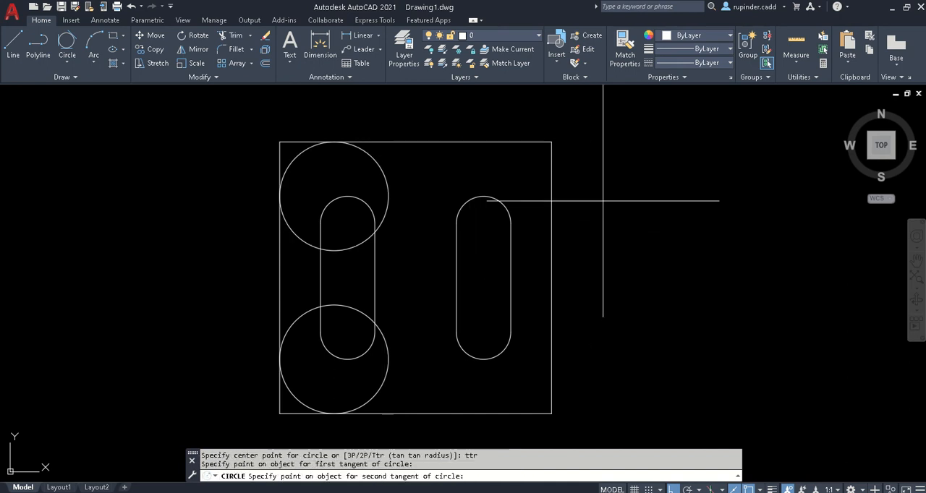
{"action": "left_click", "coordinate": [552, 215]}
{"action": "key", "text": "Return"}
- Draw a Ttr circle of radius 20 tangent to the square's right and lower sides
{"action": "type", "text": "c"}
{"action": "key", "text": "Return"}
{"action": "type", "text": "tt"}
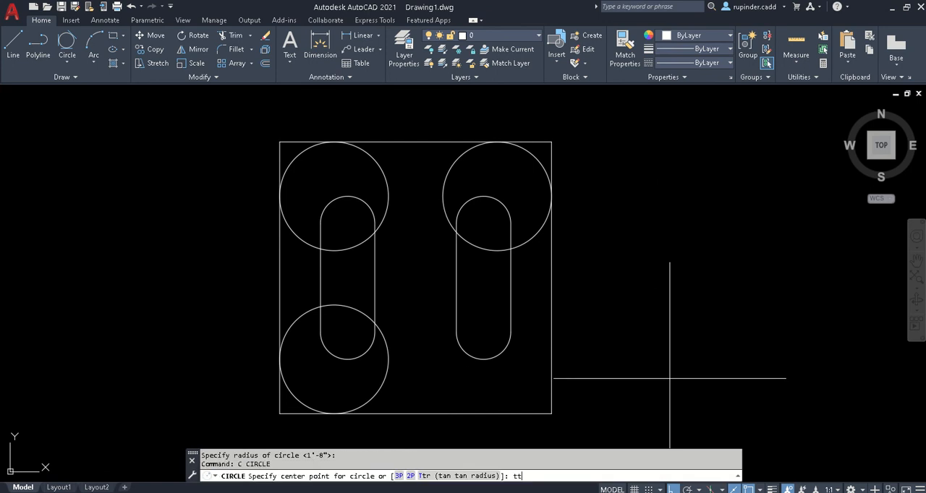
{"action": "type", "text": "r"}
{"action": "key", "text": "Return"}
{"action": "left_click", "coordinate": [552, 357]}
{"action": "left_click", "coordinate": [497, 414]}
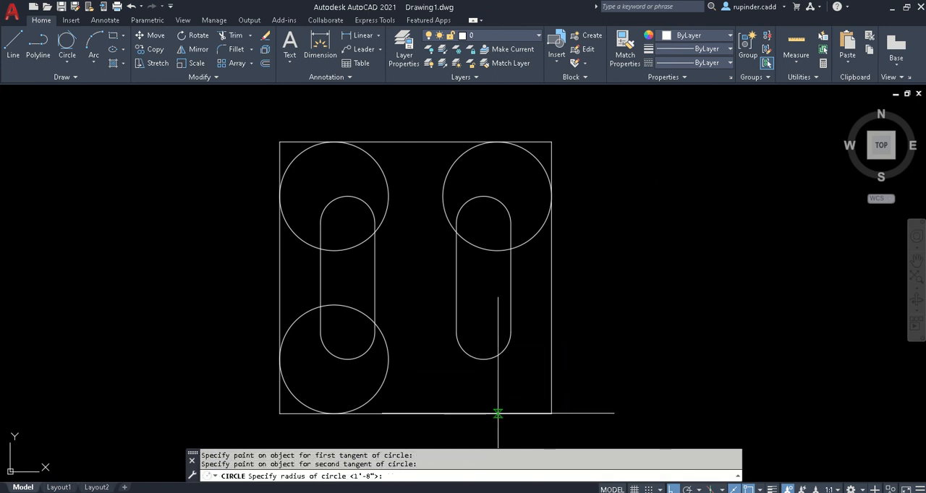
{"action": "key", "text": "Return"}
{"action": "key", "text": "Escape"}
- Trim the lower-right circle down to its outer corner arc
{"action": "type", "text": "tr"}
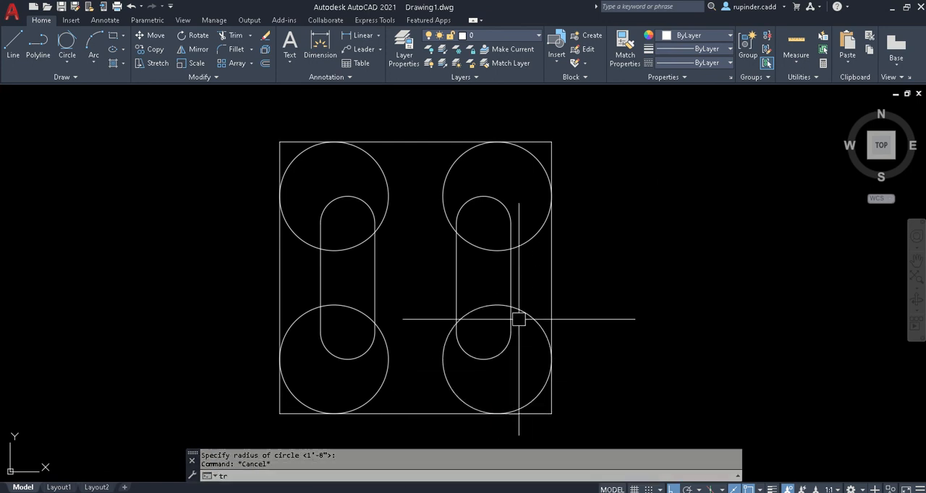
{"action": "key", "text": "Return"}
{"action": "key", "text": "Return"}
{"action": "left_click", "coordinate": [484, 314]}
{"action": "left_click", "coordinate": [532, 312]}
{"action": "left_click", "coordinate": [472, 354]}
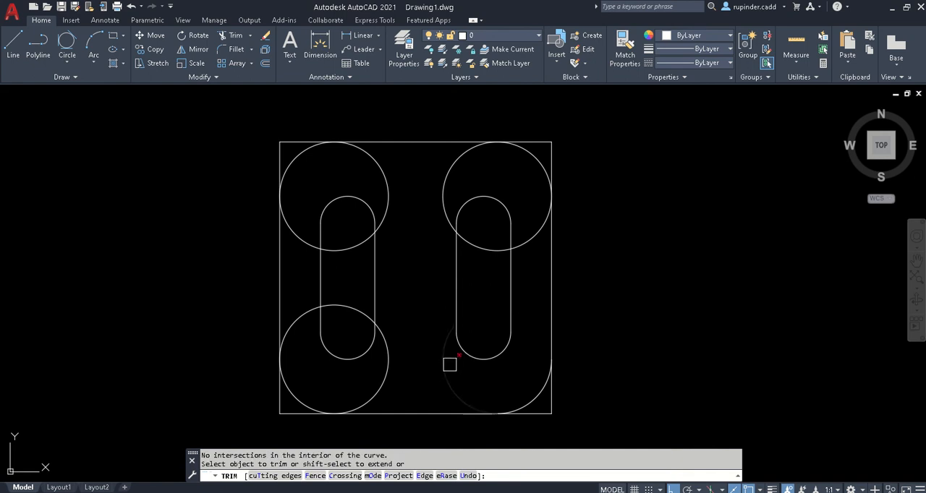
{"action": "left_click", "coordinate": [445, 367]}
- Trim the inner part of the upper-right circle and the square's sharp upper-right corner to leave a rounded corner
{"action": "left_click", "coordinate": [469, 241]}
{"action": "left_click", "coordinate": [446, 184]}
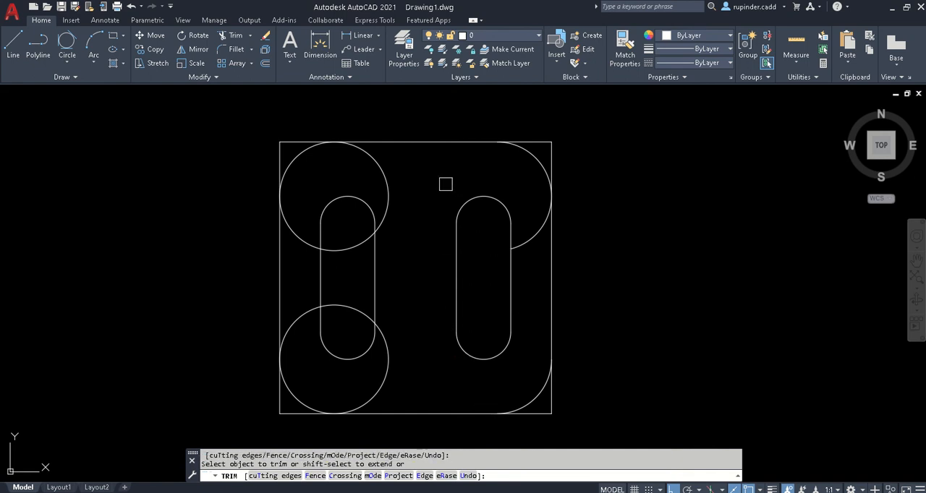
{"action": "left_click", "coordinate": [535, 235]}
{"action": "left_click", "coordinate": [551, 147]}
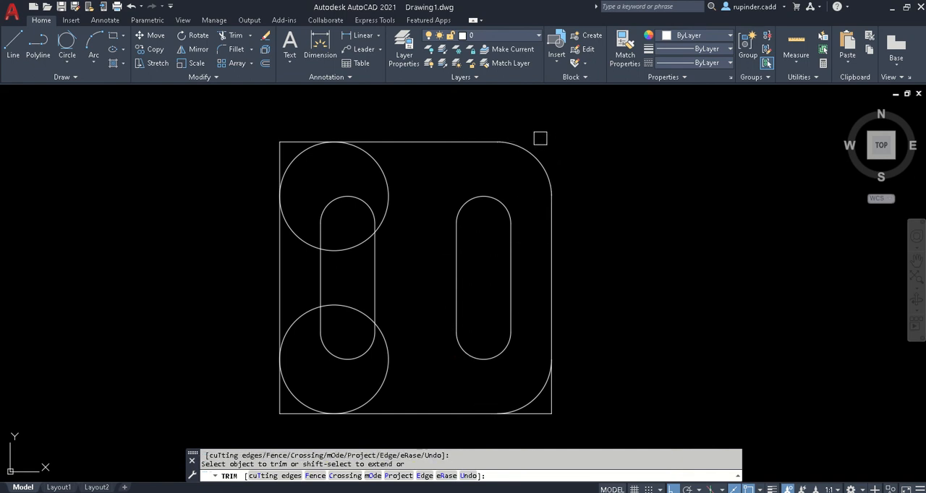
- Trim the square's sharp upper-left corner and the inner part of the upper-left circle to leave a rounded corner
{"action": "left_click", "coordinate": [280, 151]}
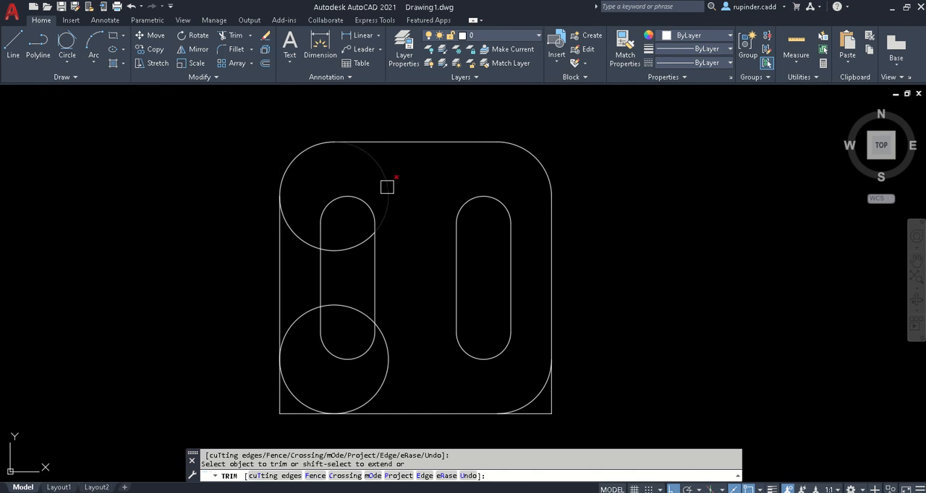
{"action": "left_click", "coordinate": [388, 185]}
{"action": "left_click", "coordinate": [348, 248]}
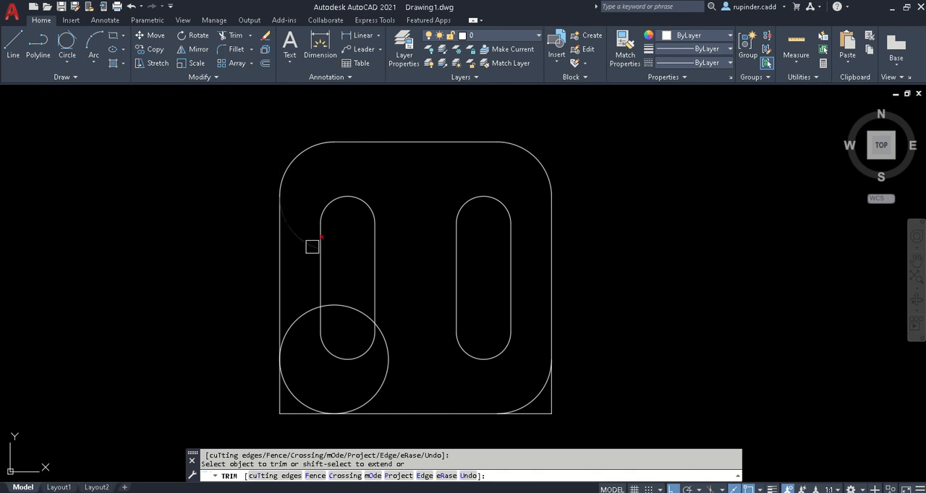
- Trim the inner part of the lower-left circle and the square's sharp lower corners to complete the rounded plate
{"action": "left_click", "coordinate": [301, 307]}
{"action": "left_click", "coordinate": [382, 332]}
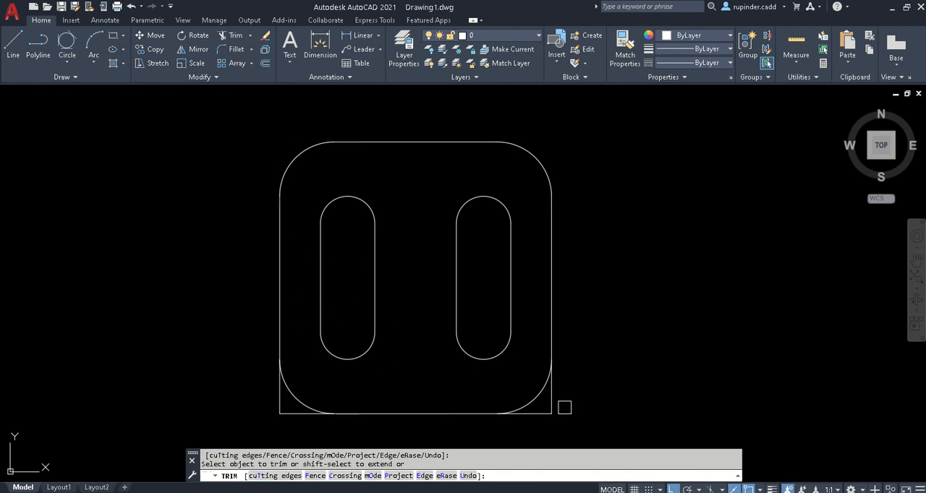
{"action": "left_click", "coordinate": [551, 394]}
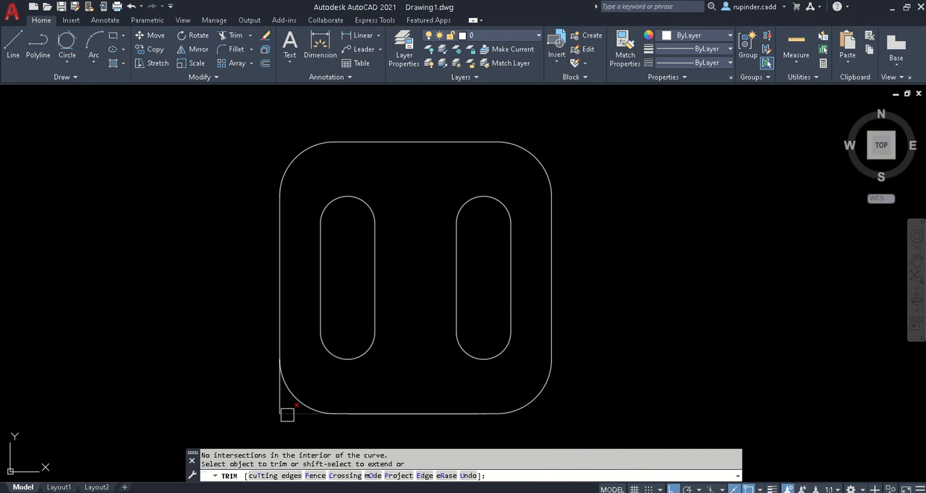
{"action": "key", "text": "Escape"}
- Look through final civil workbook.pdf in Adobe Reader for the next exercise, and switch to Assignment Day 2 & 3.pdf
{"action": "scroll", "coordinate": [337, 311], "scroll_direction": "down", "scroll_amount": 2}
{"action": "middle_click_drag", "start_coordinate": [393, 403], "coordinate": [377, 361]}
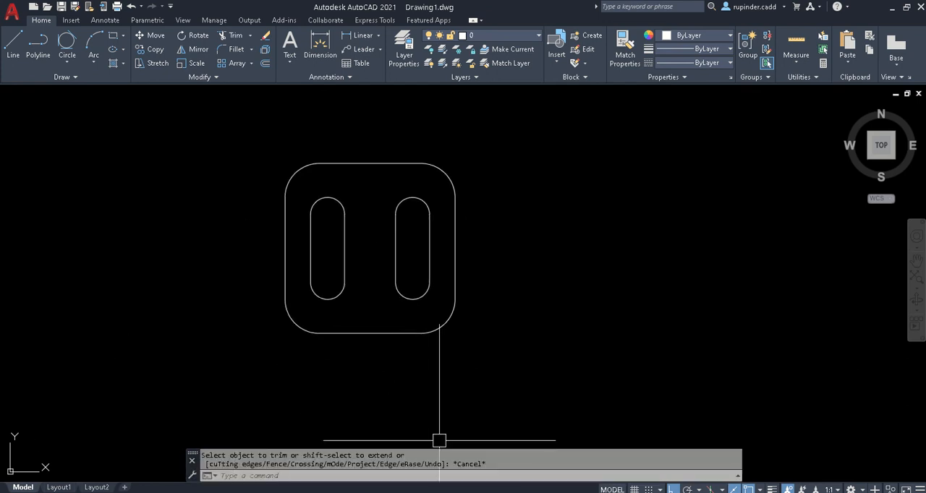
{"action": "left_click", "coordinate": [506, 492]}
{"action": "scroll", "coordinate": [648, 273], "scroll_direction": "down", "scroll_amount": 2}
{"action": "scroll", "coordinate": [649, 273], "scroll_direction": "down", "scroll_amount": 10}
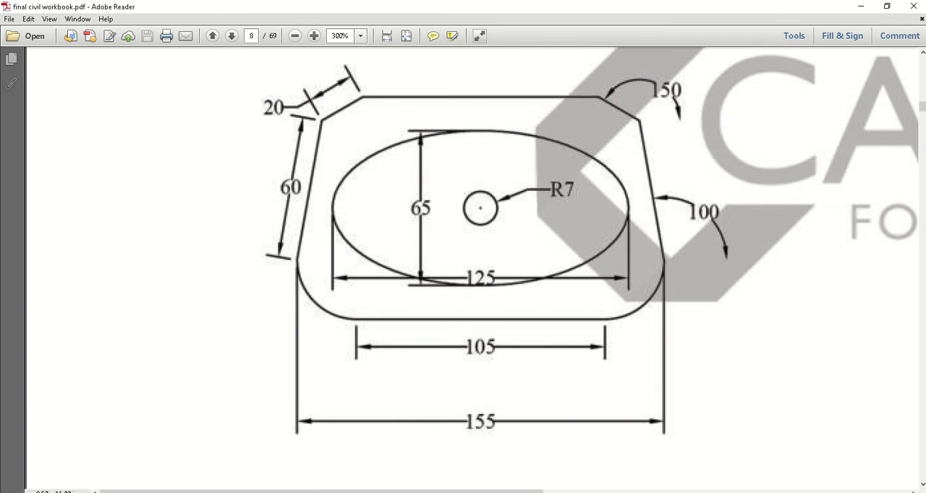
{"action": "left_click", "coordinate": [449, 492]}
{"action": "left_click", "coordinate": [429, 492]}
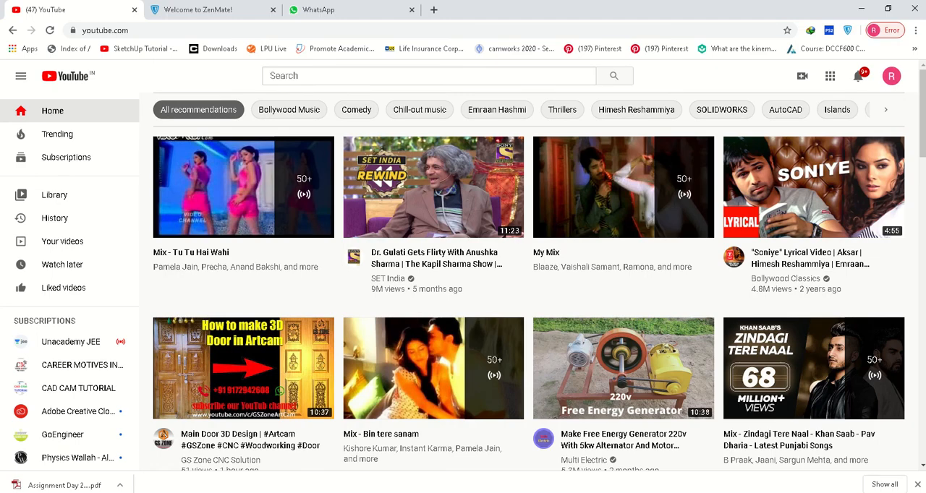
{"action": "left_click", "coordinate": [551, 469]}
- Enlarge the assignment's first page to 150% and examine the Side Bracket drawing's dimensions
{"action": "scroll", "coordinate": [500, 395], "scroll_direction": "down", "scroll_amount": 1}
{"action": "scroll", "coordinate": [500, 395], "scroll_direction": "up", "scroll_amount": 2}
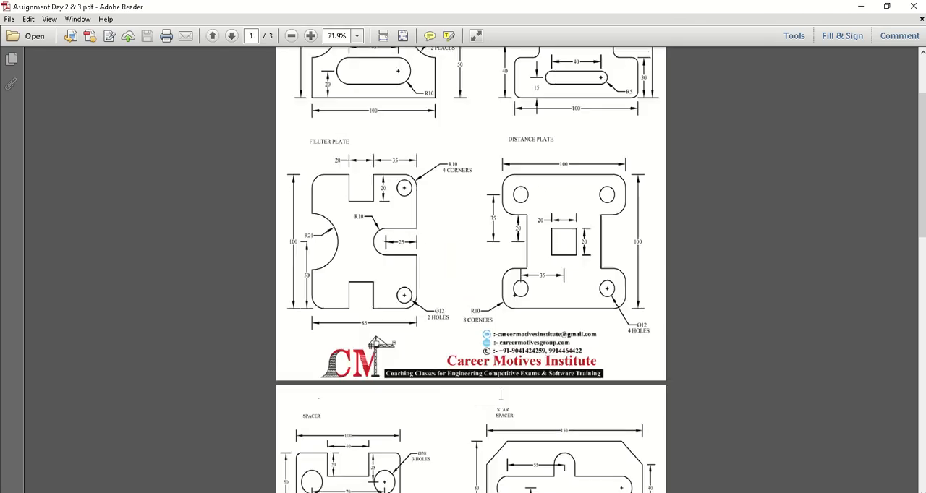
{"action": "scroll", "coordinate": [500, 395], "scroll_direction": "up", "scroll_amount": 3}
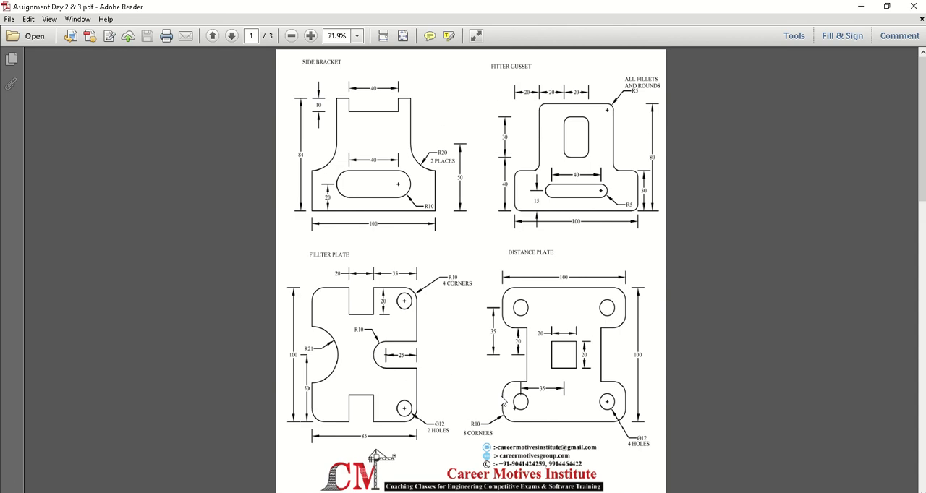
{"action": "left_click", "coordinate": [311, 36]}
{"action": "left_click", "coordinate": [311, 37]}
{"action": "left_click", "coordinate": [311, 36]}
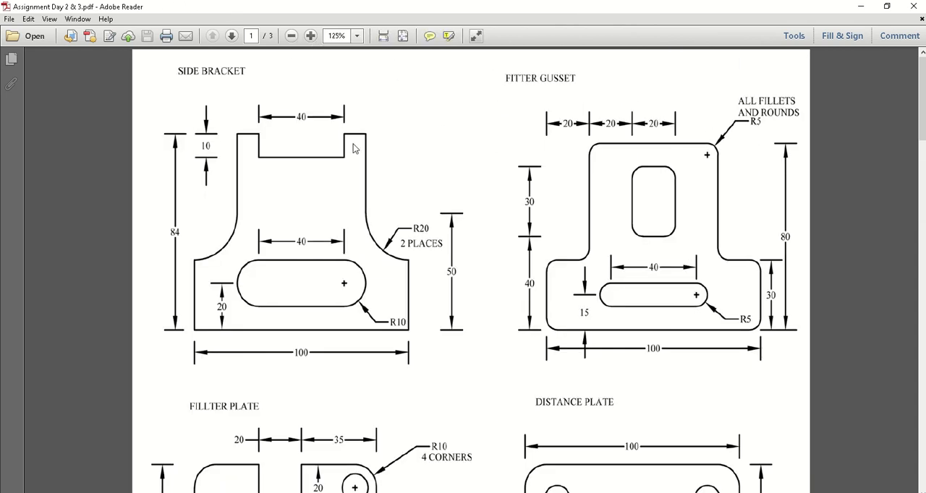
{"action": "left_click", "coordinate": [311, 36]}
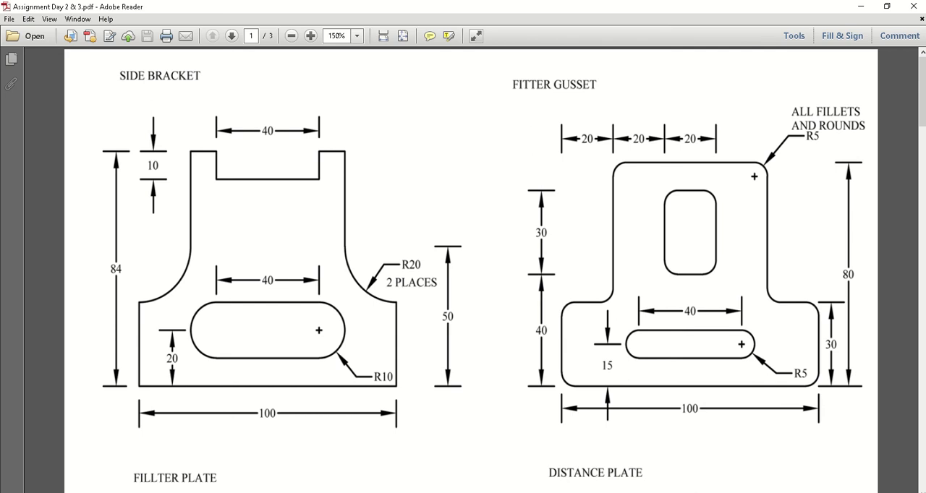
{"action": "left_click", "coordinate": [499, 492]}
{"action": "left_click", "coordinate": [469, 492]}
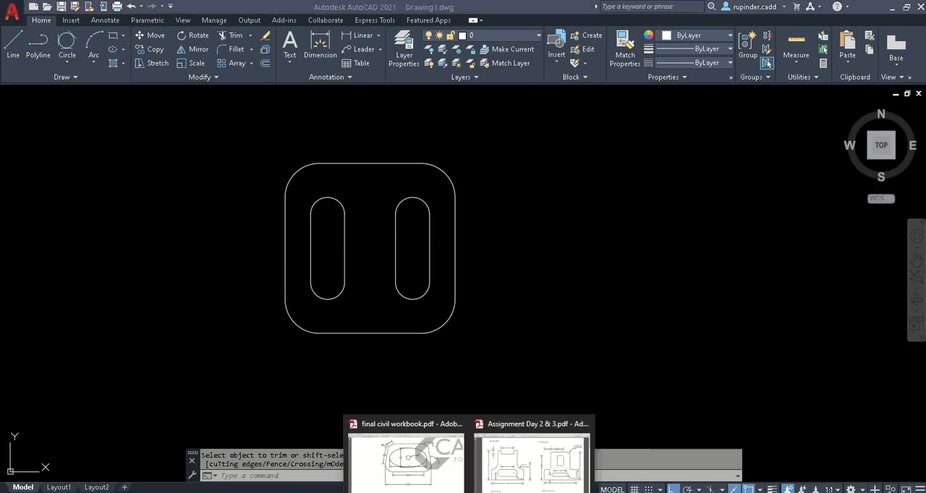
{"action": "left_click", "coordinate": [515, 460]}
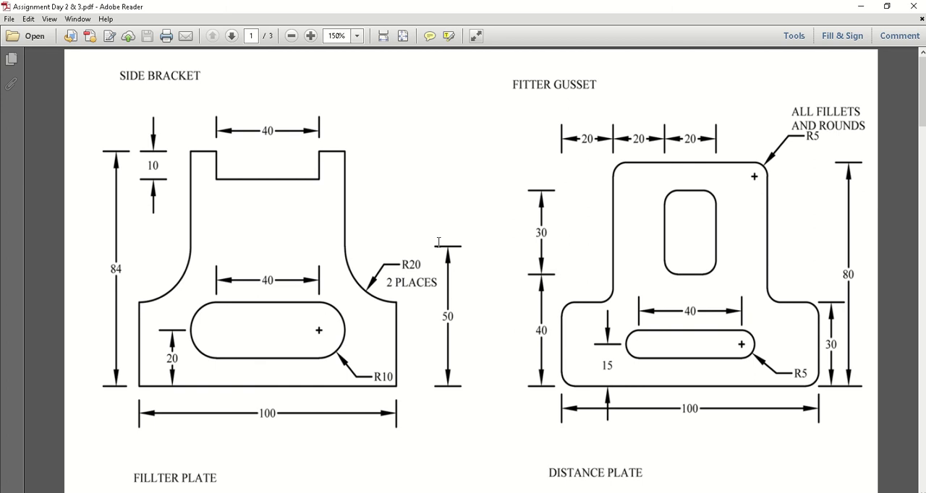
- In AutoCAD, draw a 100 horizontal base line right of the finished plate and a 50 vertical line up from its right end
{"action": "mouse_move", "coordinate": [442, 492]}
{"action": "left_click", "coordinate": [442, 463]}
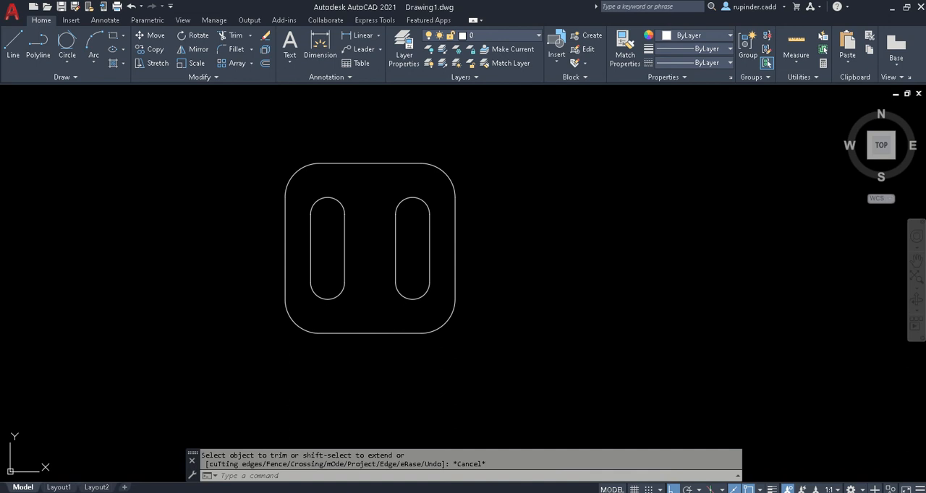
{"action": "middle_click_drag", "start_coordinate": [569, 341], "coordinate": [389, 340]}
{"action": "type", "text": "l"}
{"action": "key", "text": "Return"}
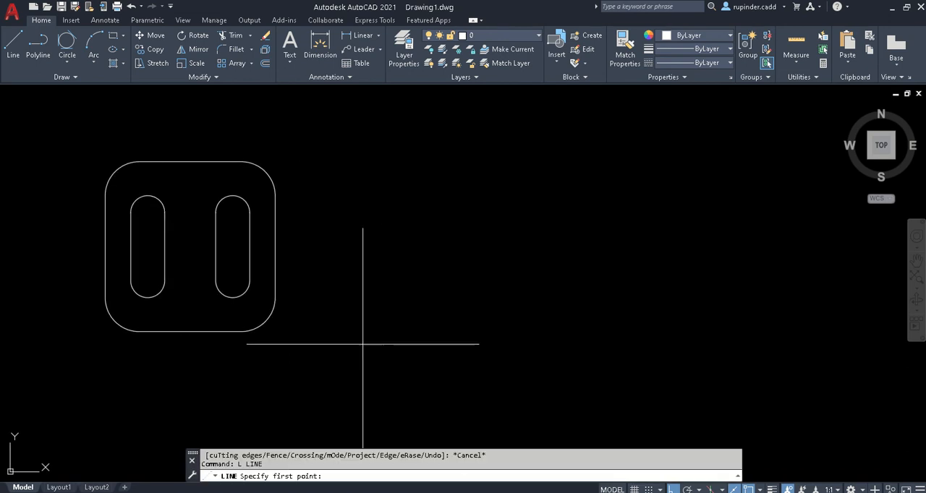
{"action": "left_click", "coordinate": [355, 344]}
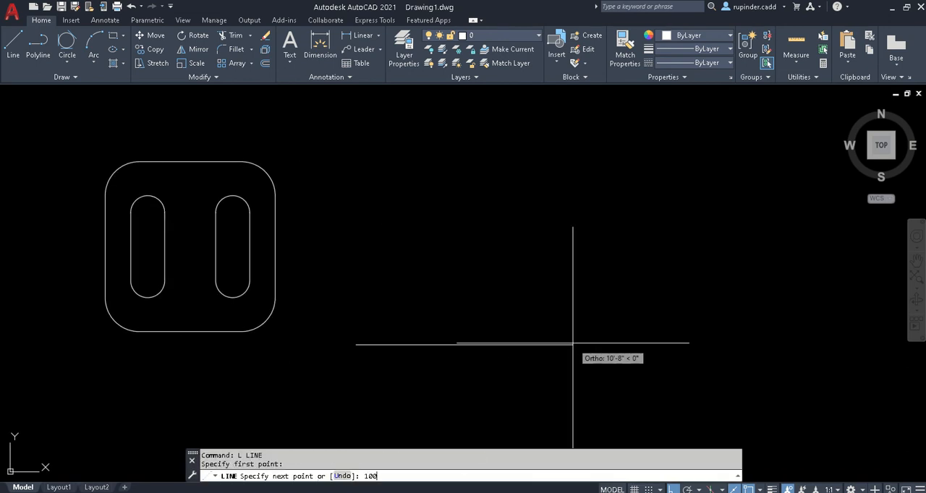
{"action": "type", "text": "100"}
{"action": "key", "text": "Return"}
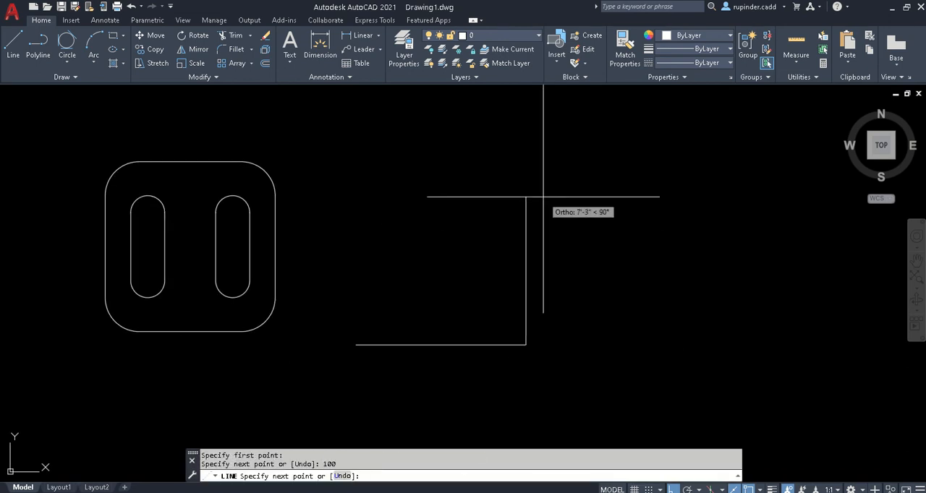
{"action": "key", "text": "Return"}
{"action": "key", "text": "Escape"}
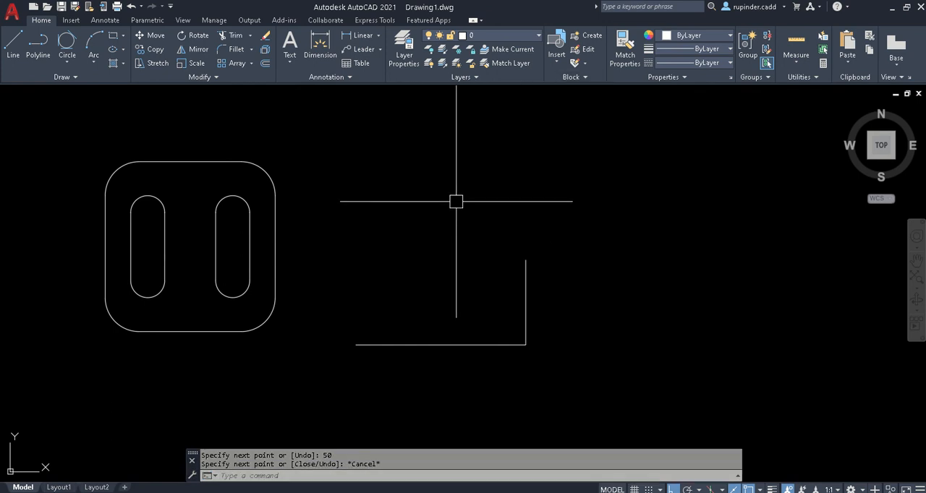
- Draw a 50 vertical line upward from the base line's left end
{"action": "type", "text": "l"}
{"action": "key", "text": "Return"}
{"action": "left_click", "coordinate": [356, 344]}
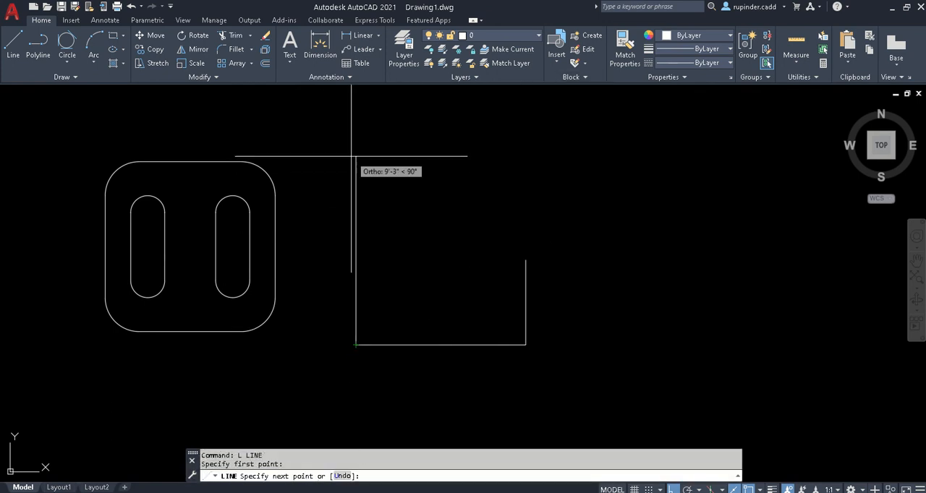
{"action": "type", "text": "50"}
{"action": "key", "text": "Return"}
{"action": "key", "text": "Escape"}
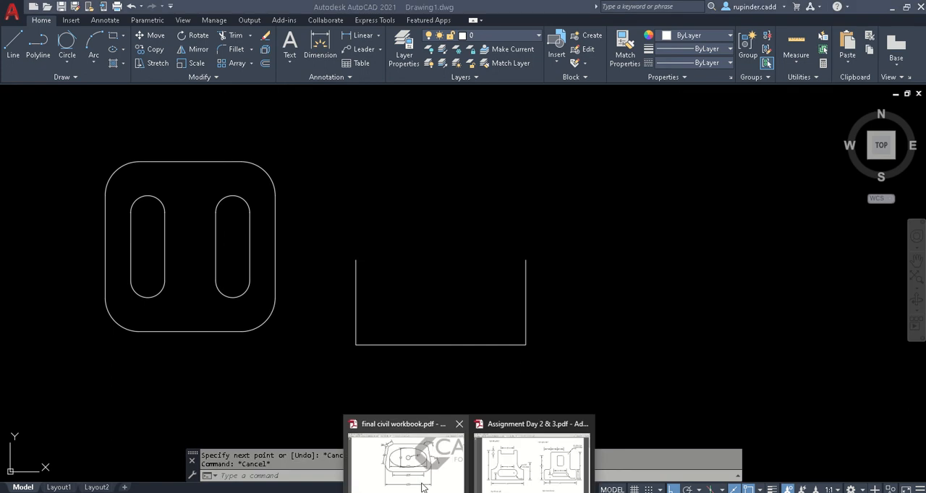
- Check the Side Bracket in Adobe Reader, and in AutoCAD draw a circle of radius 20 centred on the left vertical line's upper endpoint
{"action": "left_click", "coordinate": [518, 475]}
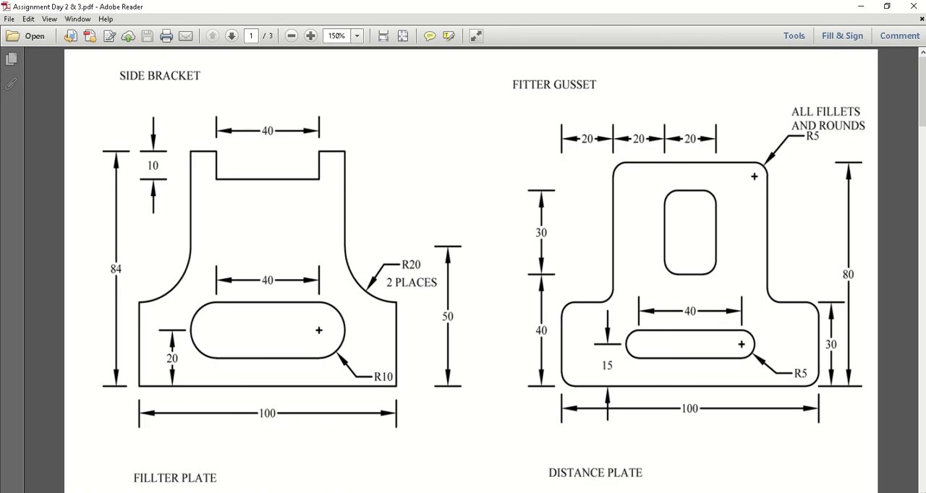
{"action": "left_click", "coordinate": [502, 492]}
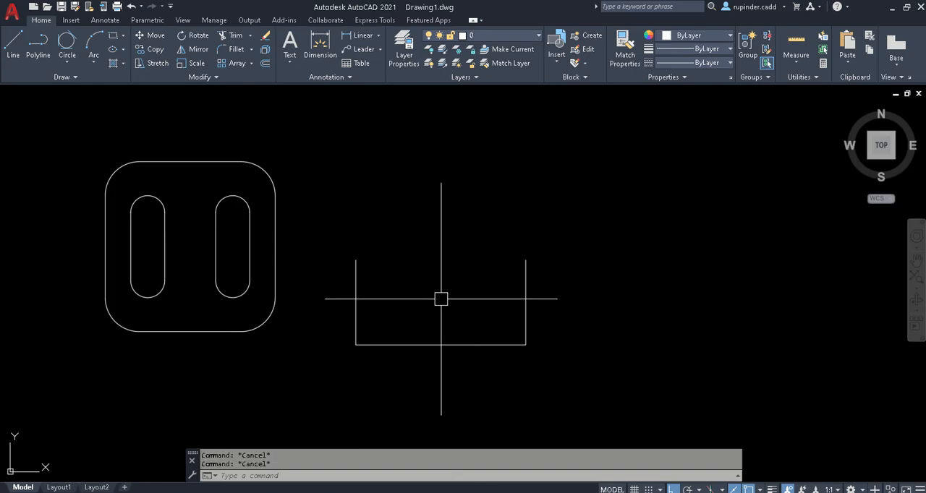
{"action": "type", "text": "c"}
{"action": "key", "text": "Return"}
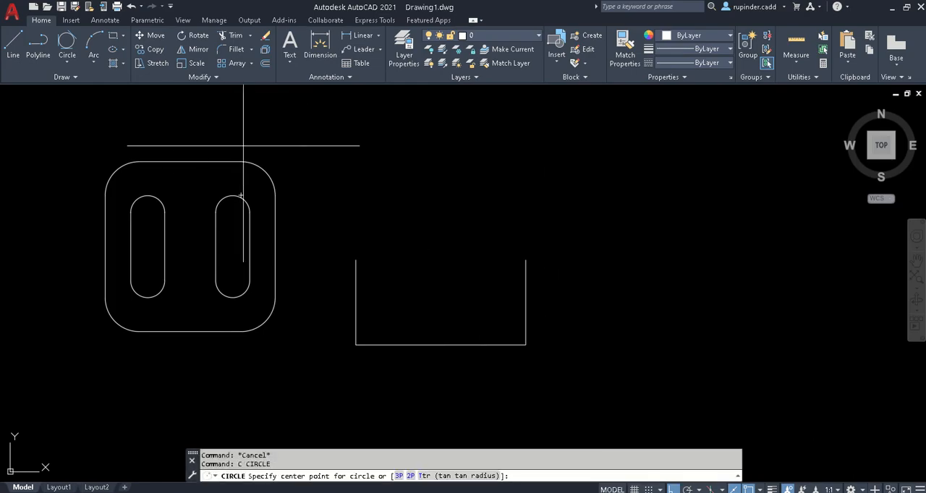
{"action": "left_click", "coordinate": [356, 259]}
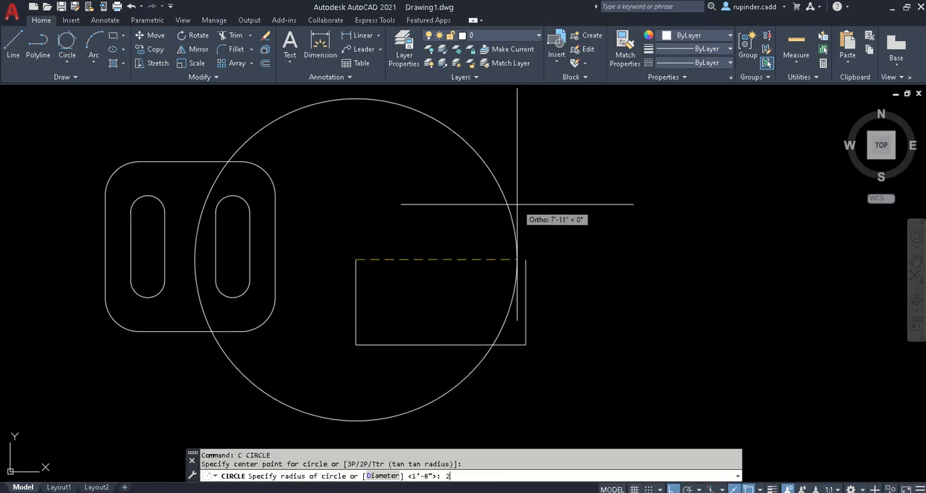
{"action": "type", "text": "20"}
{"action": "key", "text": "Return"}
{"action": "key", "text": "Escape"}
- Draw a matching circle of radius 20 centred on the right vertical line's upper endpoint
{"action": "key", "text": "Return"}
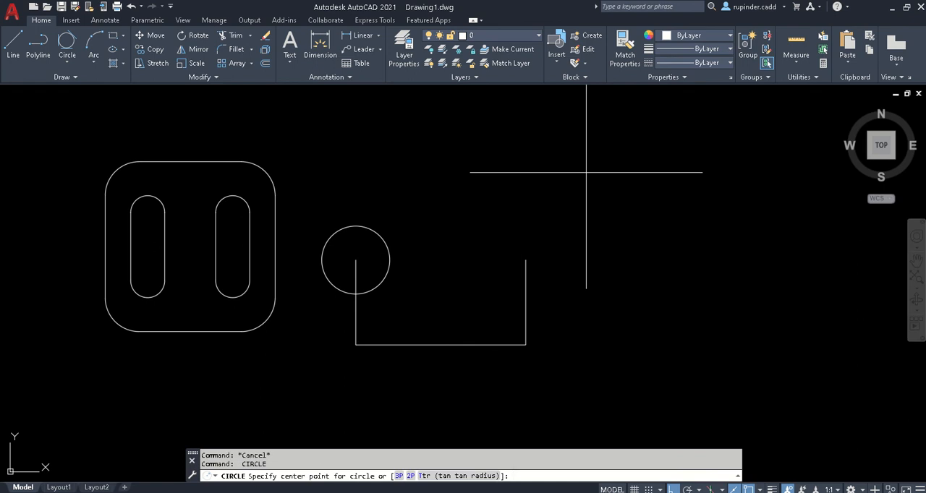
{"action": "left_click", "coordinate": [525, 259]}
{"action": "key", "text": "Return"}
{"action": "key", "text": "Escape"}
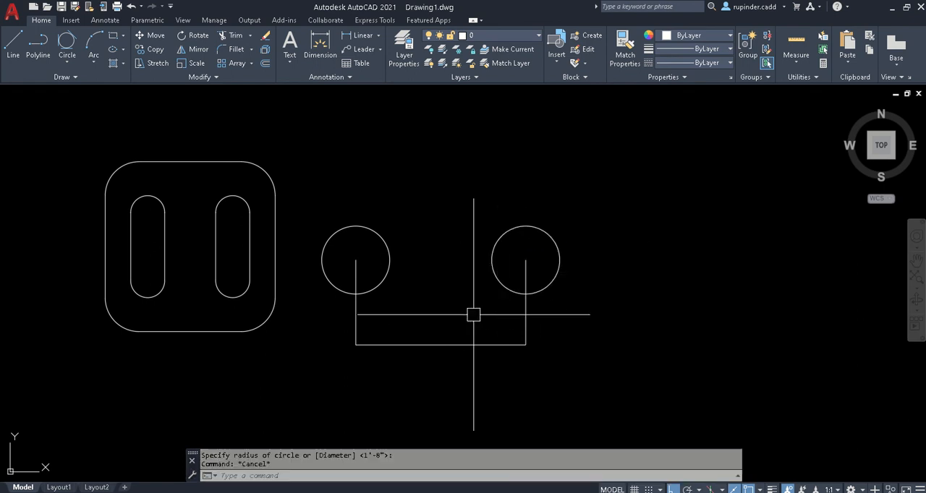
- Offset the bracket's base line upward by 84 to create the top edge line
{"action": "scroll", "coordinate": [424, 302], "scroll_direction": "up", "scroll_amount": 2}
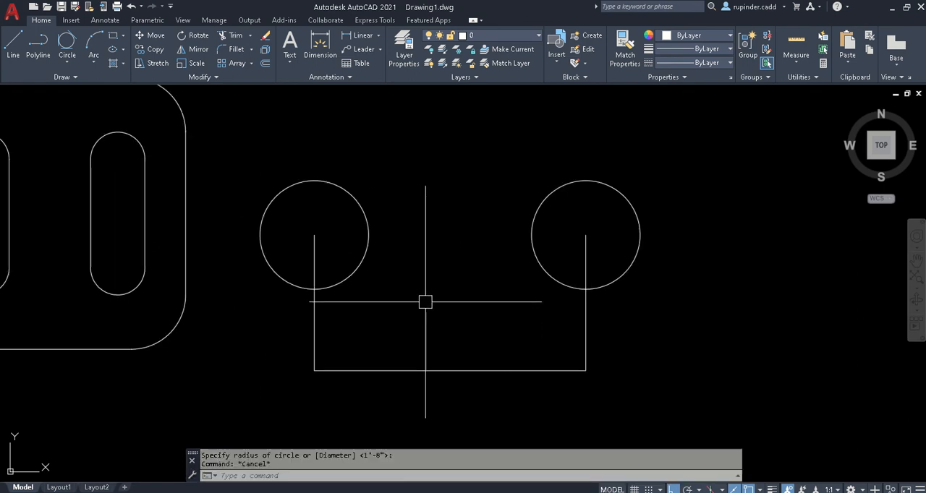
{"action": "type", "text": "o"}
{"action": "key", "text": "Return"}
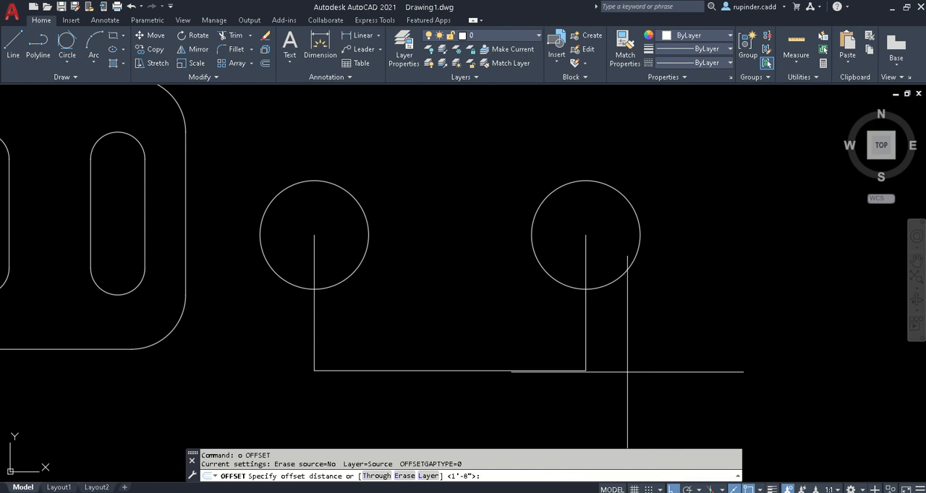
{"action": "type", "text": "84"}
{"action": "key", "text": "Return"}
{"action": "left_click", "coordinate": [448, 370]}
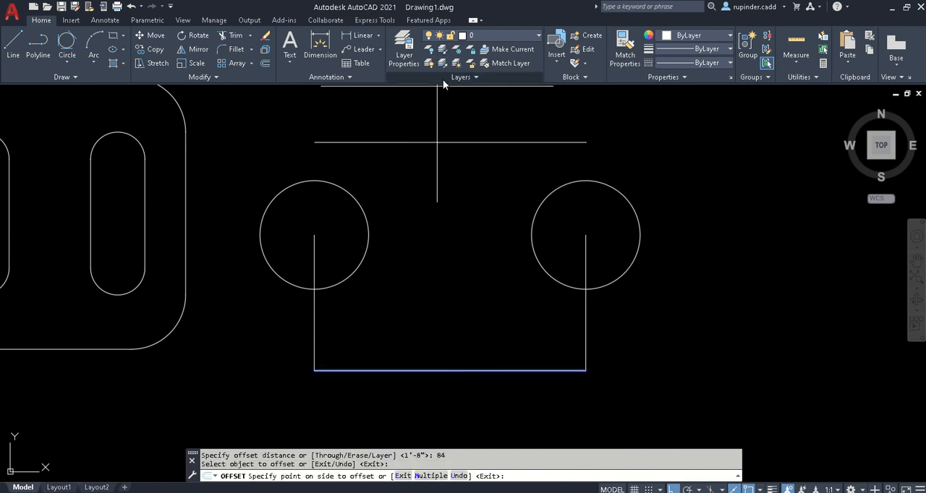
{"action": "key", "text": "Escape"}
{"action": "key", "text": "Escape"}
- Draw a vertical line from the left circle's right quadrant up to the top edge line
{"action": "type", "text": "l"}
{"action": "key", "text": "Return"}
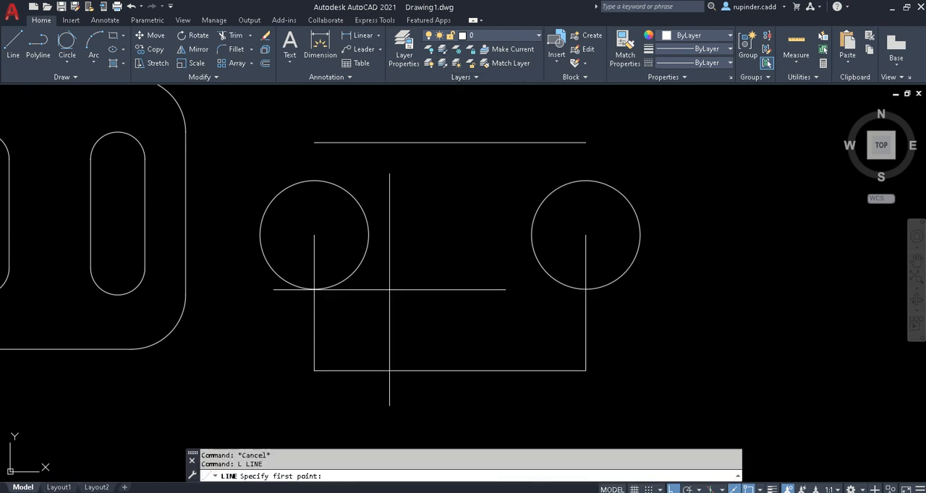
{"action": "left_click", "coordinate": [368, 235]}
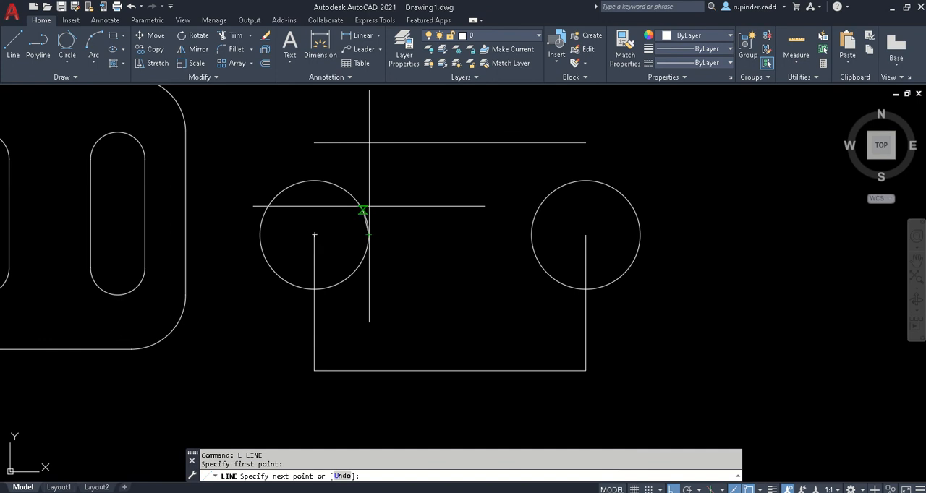
{"action": "left_click", "coordinate": [368, 142]}
{"action": "key", "text": "Escape"}
- Draw a vertical line from the right circle's left quadrant up to the top edge line
{"action": "type", "text": "l"}
{"action": "key", "text": "Return"}
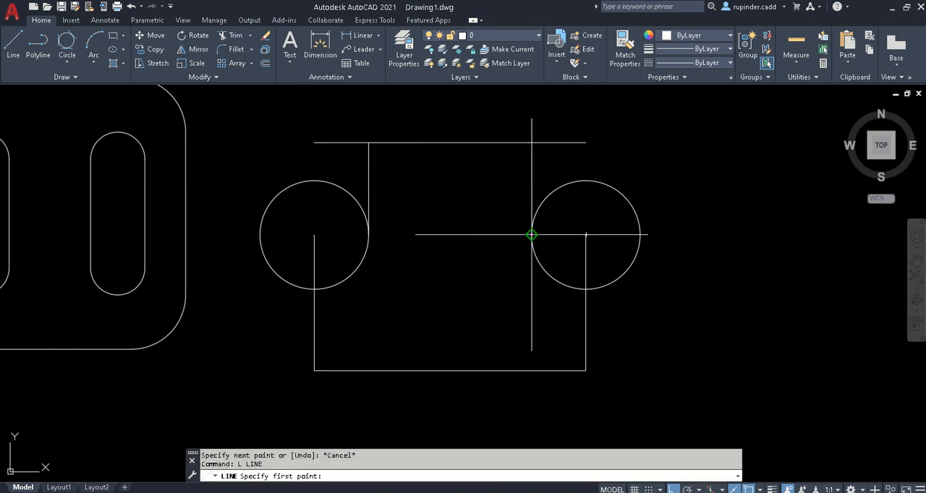
{"action": "left_click", "coordinate": [531, 235]}
{"action": "left_click", "coordinate": [531, 142]}
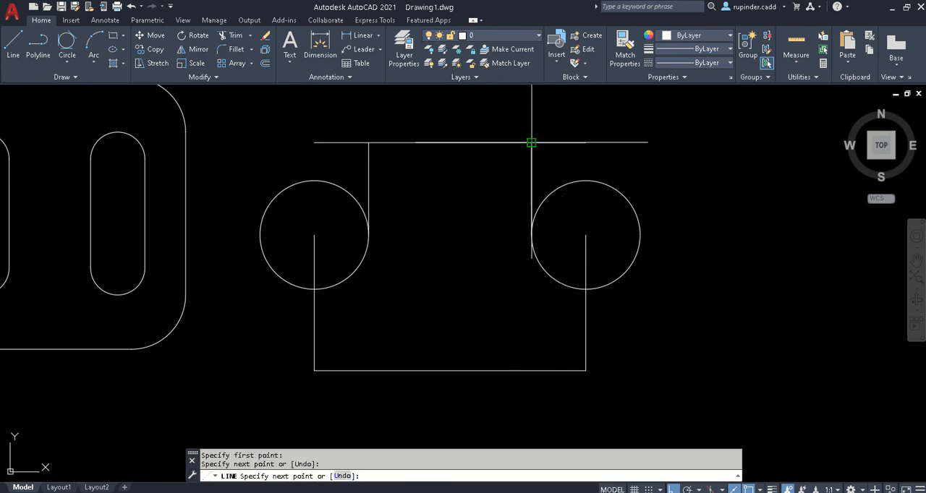
{"action": "key", "text": "Escape"}
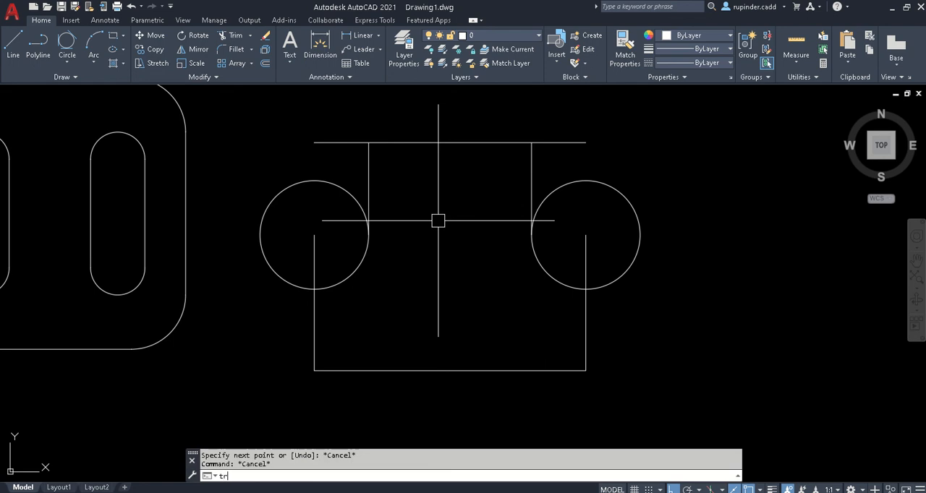
- Trim both circles to their concave shoulder arcs, along with the outer verticals inside them and the top edge's overhanging ends
{"action": "type", "text": "tr"}
{"action": "key", "text": "Return"}
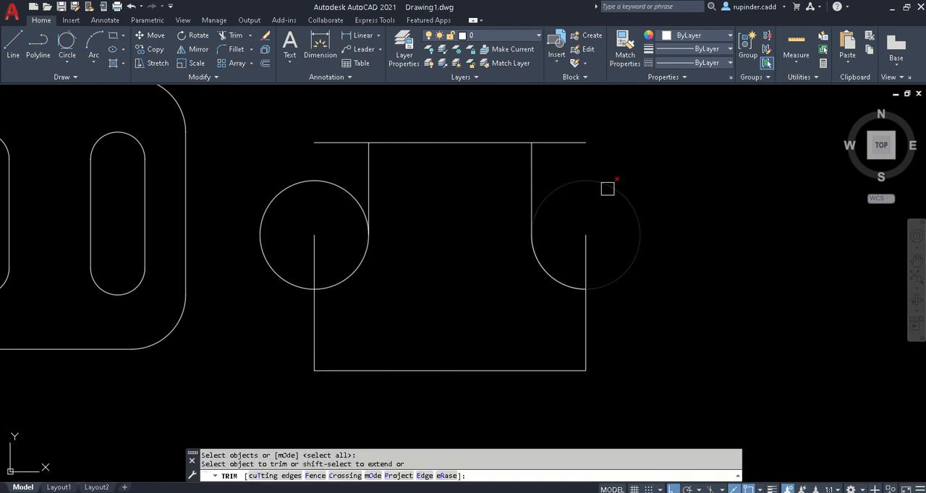
{"action": "left_click", "coordinate": [607, 189]}
{"action": "left_click", "coordinate": [585, 253]}
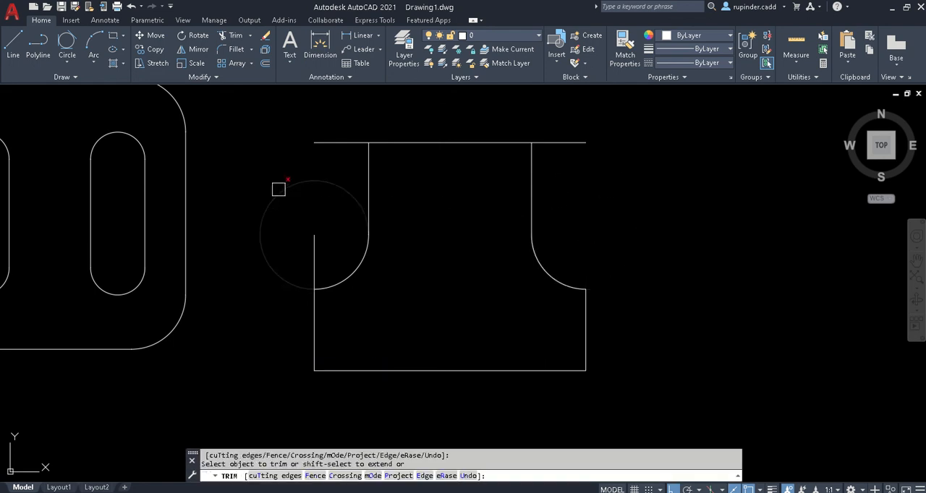
{"action": "left_click", "coordinate": [278, 189]}
{"action": "left_click", "coordinate": [318, 253]}
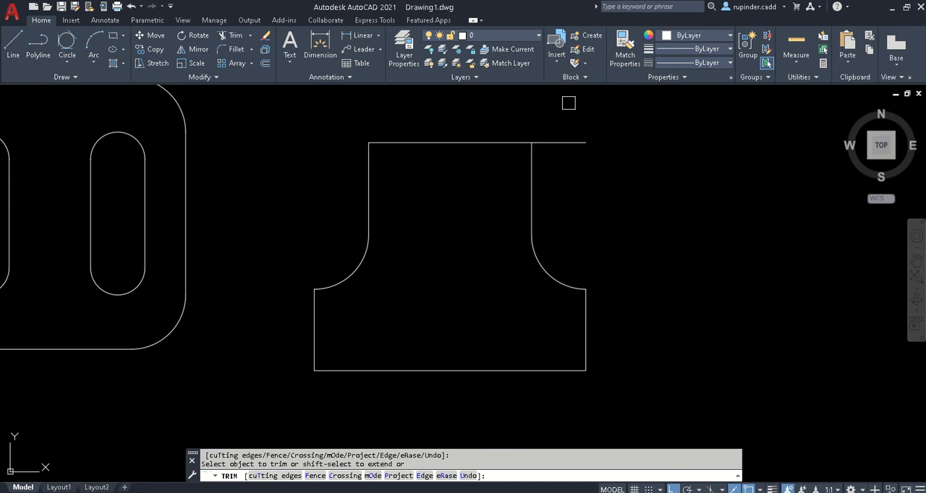
{"action": "left_click", "coordinate": [568, 142]}
{"action": "key", "text": "Escape"}
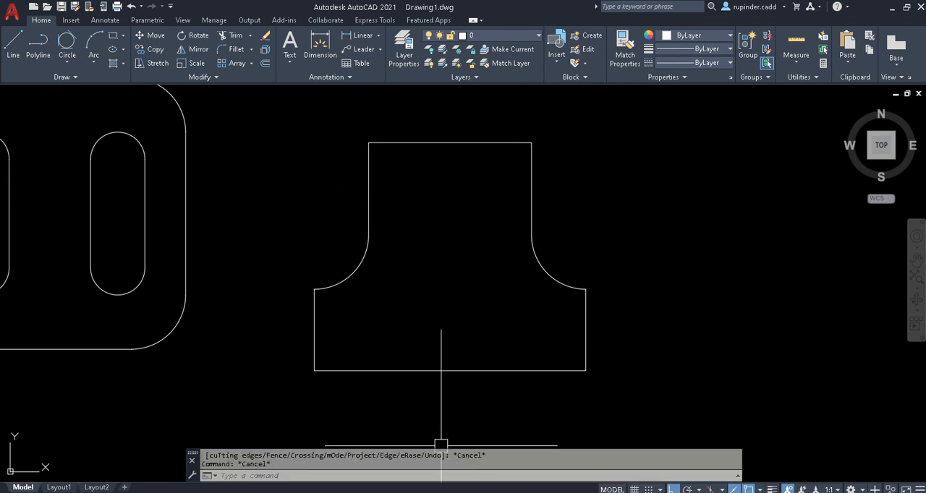
- Check the Side Bracket's slot dimensions in Adobe Reader, and in AutoCAD offset the base line upward by 10
{"action": "key", "text": "alt+Tab"}
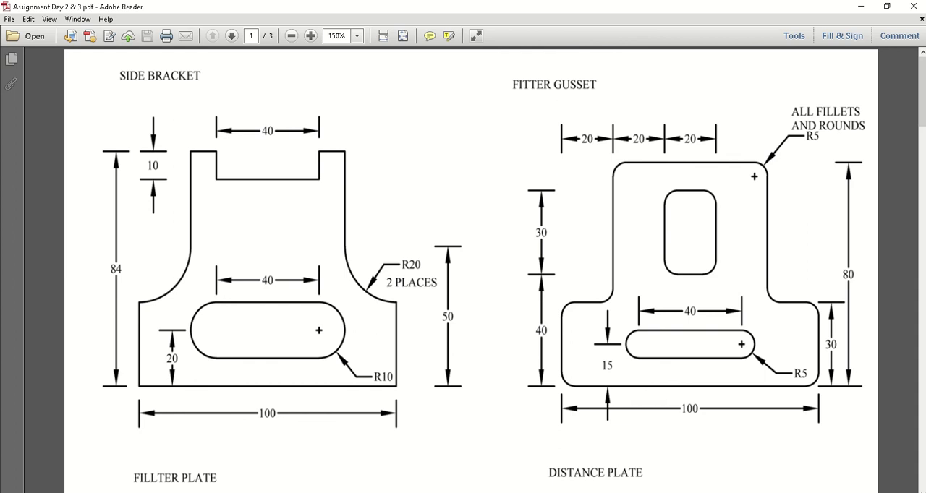
{"action": "key", "text": "alt+Tab"}
{"action": "type", "text": "o"}
{"action": "key", "text": "Return"}
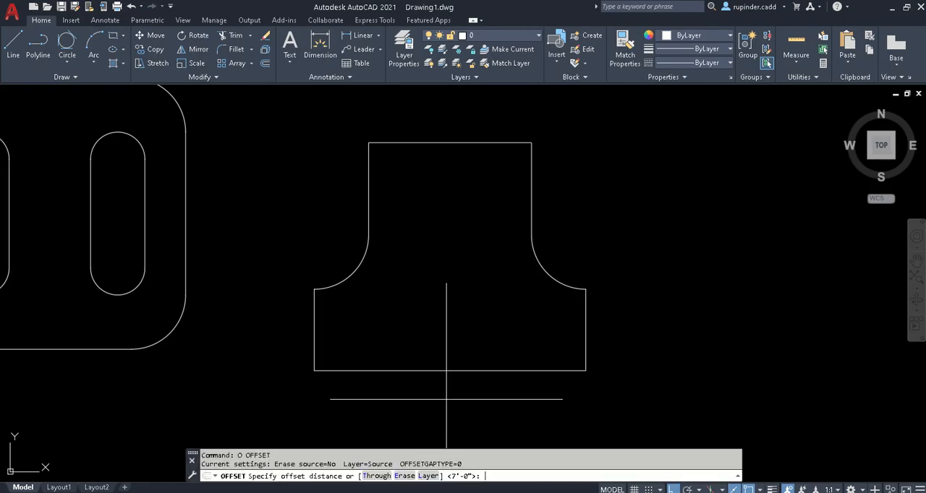
{"action": "type", "text": "10"}
{"action": "key", "text": "Return"}
{"action": "left_click", "coordinate": [448, 370]}
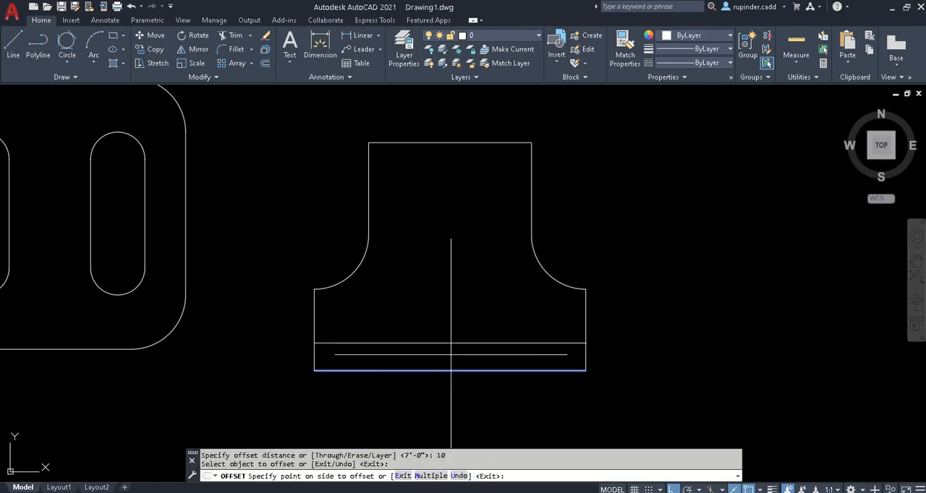
{"action": "left_click", "coordinate": [450, 347]}
{"action": "key", "text": "Escape"}
- Offset the slot's lower guide line upward by 20 to create its upper guide line
{"action": "key", "text": "Escape"}
{"action": "type", "text": "o"}
{"action": "key", "text": "Return"}
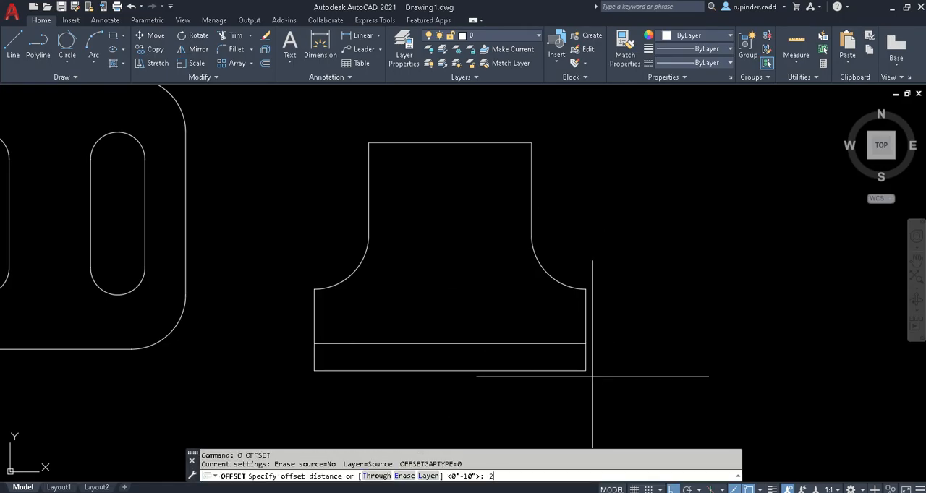
{"action": "type", "text": "2"}
{"action": "key", "text": "Return"}
{"action": "left_click", "coordinate": [463, 371]}
{"action": "left_click", "coordinate": [427, 398]}
{"action": "key", "text": "Escape"}
{"action": "key", "text": "Escape"}
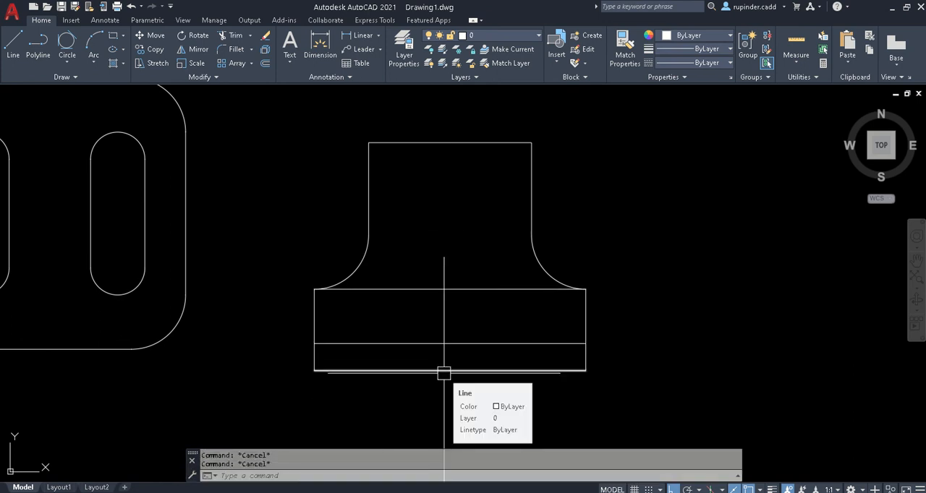
- Draw a line 20 to the right from the lower guide line's midpoint, continuing vertically up to the upper guide line
{"action": "type", "text": "L"}
{"action": "key", "text": "Return"}
{"action": "left_click", "coordinate": [448, 343]}
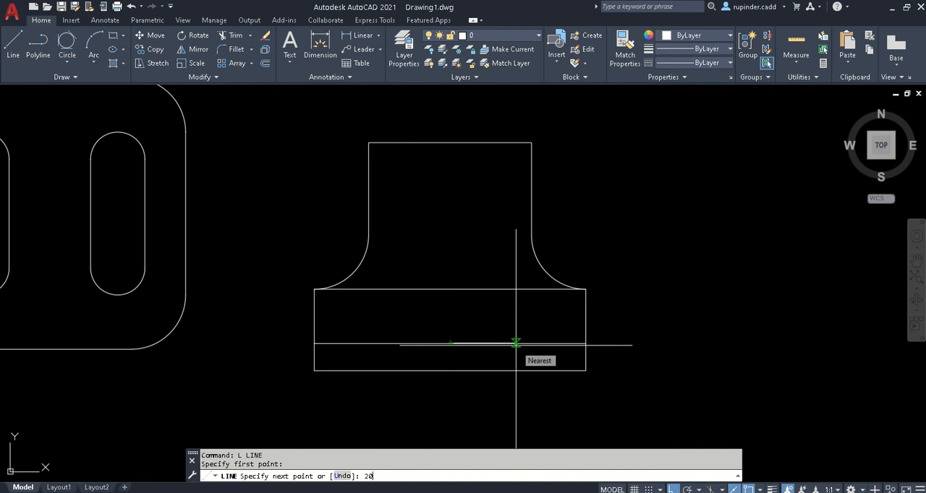
{"action": "type", "text": "20"}
{"action": "key", "text": "Return"}
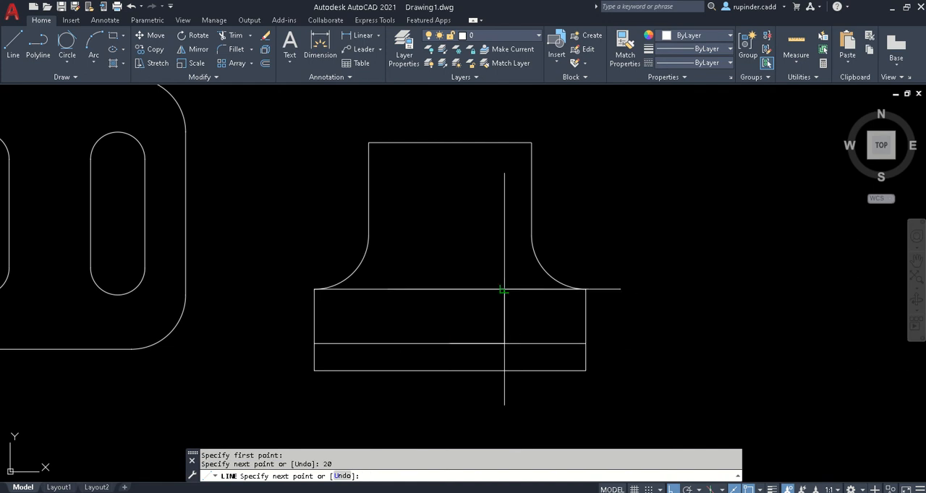
{"action": "key", "text": "Escape"}
{"action": "key", "text": "Escape"}
- Draw a line 20 to the left from the lower guide line's midpoint, continuing vertically up to the upper guide line
{"action": "type", "text": "L"}
{"action": "key", "text": "Return"}
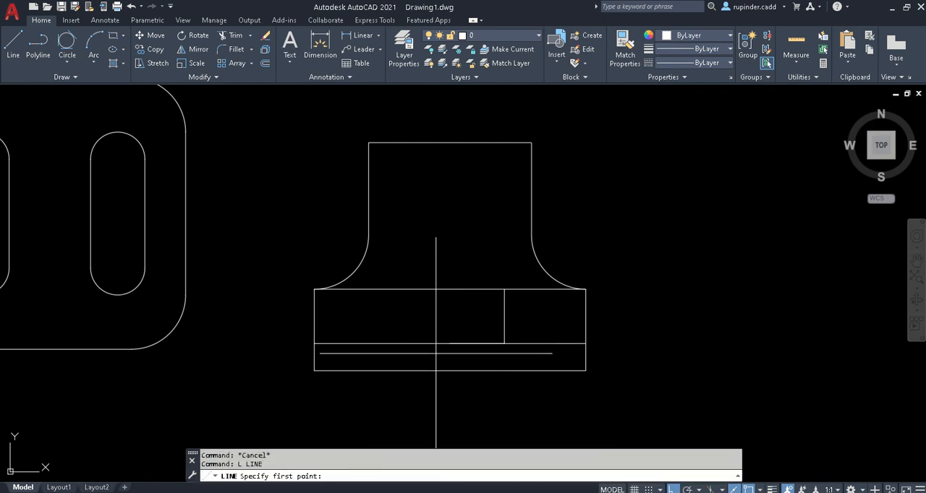
{"action": "left_click", "coordinate": [450, 343]}
{"action": "type", "text": "20"}
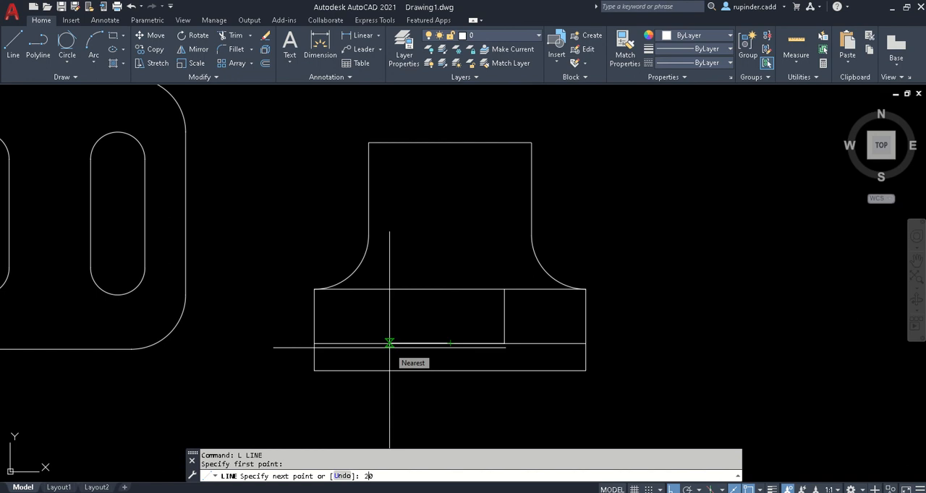
{"action": "key", "text": "Return"}
{"action": "left_click", "coordinate": [396, 289]}
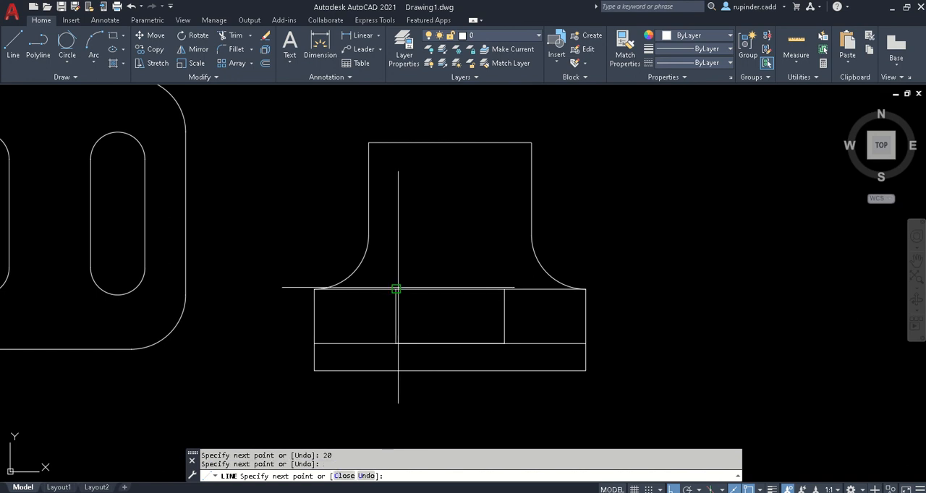
{"action": "key", "text": "Escape"}
{"action": "key", "text": "Escape"}
- Trim both slot guide lines beyond the two short verticals, leaving a closed rectangle
{"action": "type", "text": "tr"}
{"action": "key", "text": "Return"}
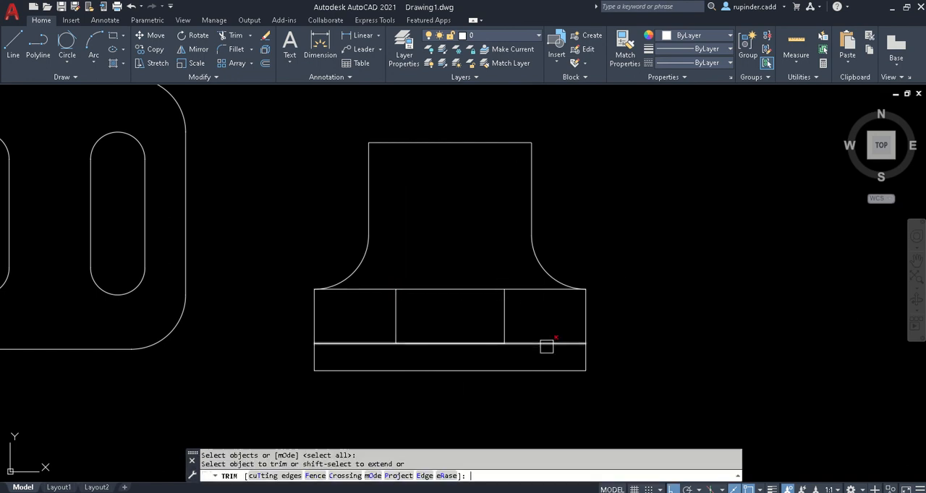
{"action": "left_click", "coordinate": [523, 291]}
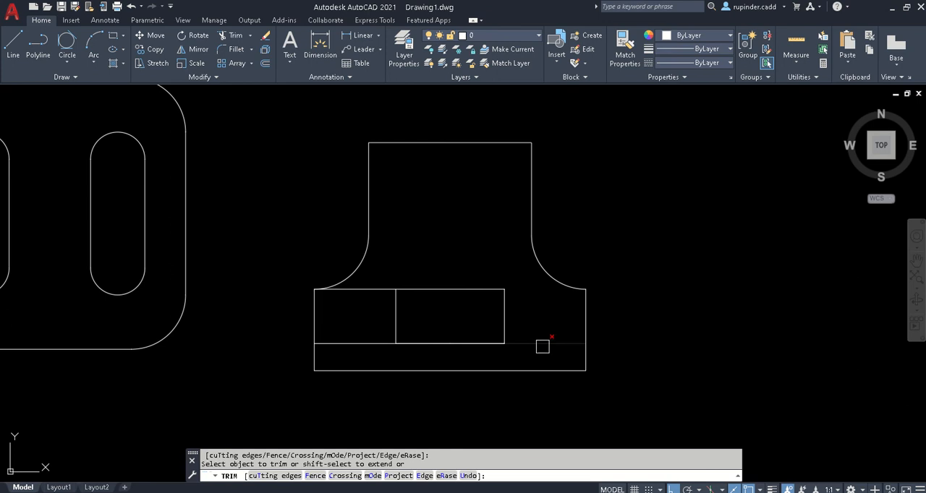
{"action": "left_click", "coordinate": [542, 344]}
{"action": "left_click", "coordinate": [340, 342]}
{"action": "key", "text": "Escape"}
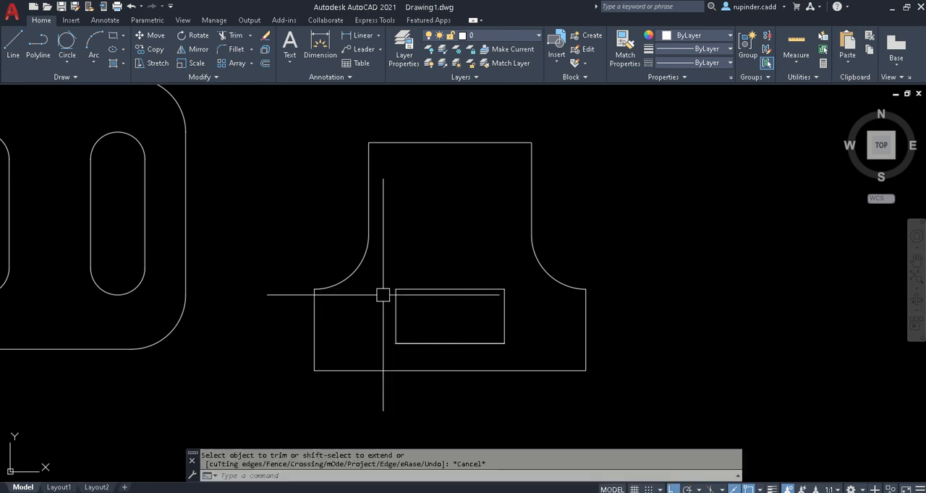
- Delete the two short vertical lines at the slot rectangle's ends
{"action": "left_click", "coordinate": [395, 317]}
{"action": "key", "text": "Delete"}
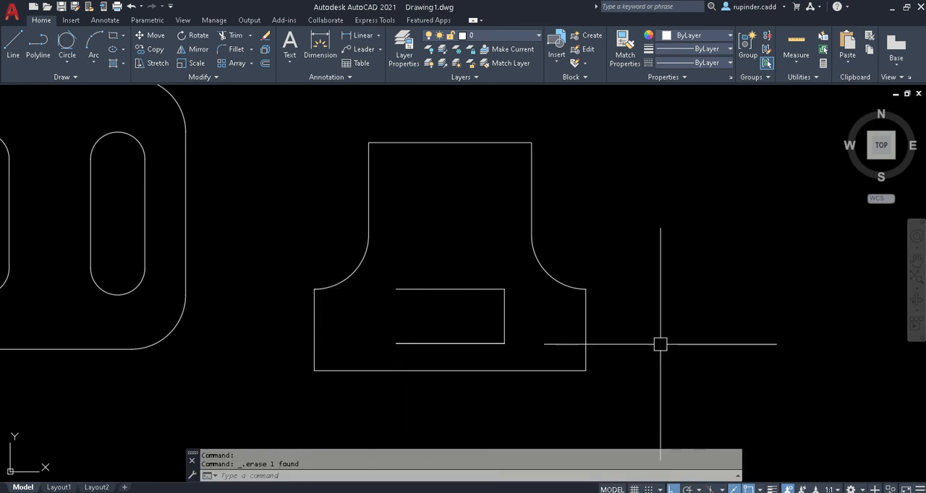
{"action": "left_click", "coordinate": [504, 316]}
{"action": "key", "text": "Delete"}
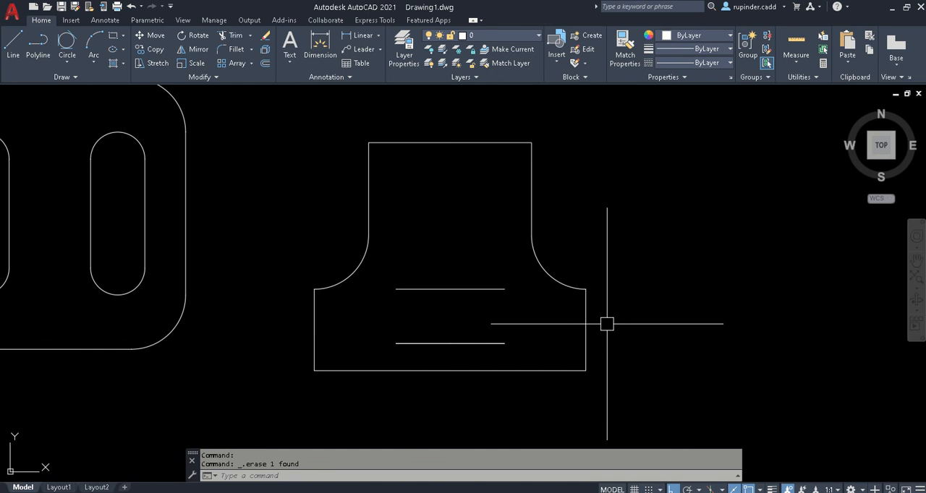
- Draw a two-point circle through the left endpoints of the slot's lower and upper lines
{"action": "scroll", "coordinate": [439, 335], "scroll_direction": "down", "scroll_amount": 3}
{"action": "scroll", "coordinate": [346, 318], "scroll_direction": "up", "scroll_amount": 5}
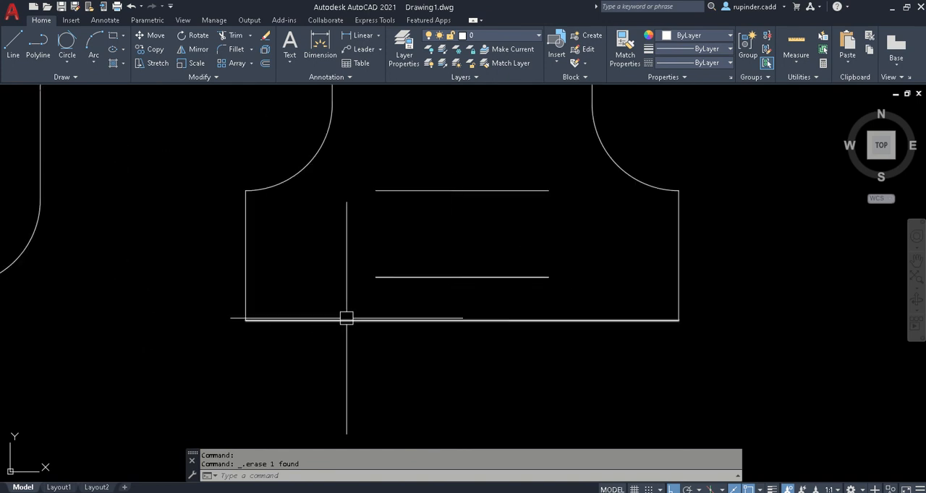
{"action": "type", "text": "c"}
{"action": "key", "text": "Return"}
{"action": "type", "text": "2p"}
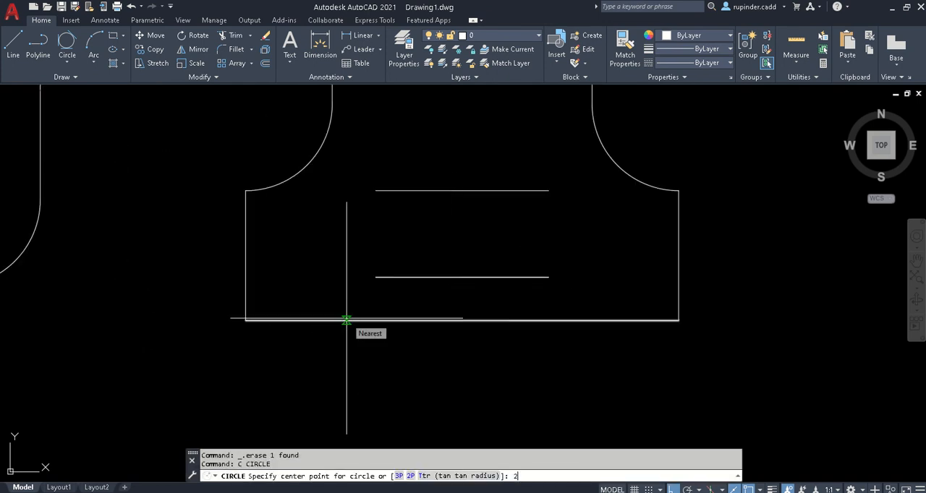
{"action": "key", "text": "Return"}
{"action": "left_click", "coordinate": [376, 277]}
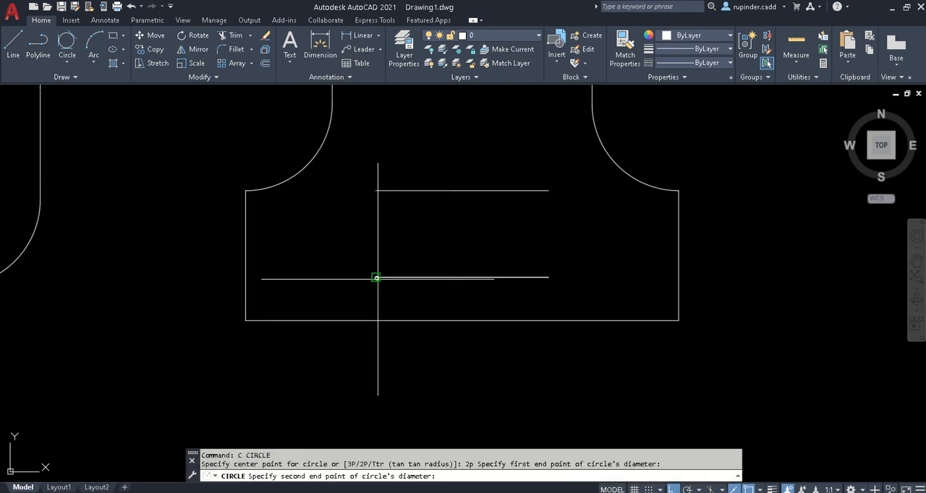
{"action": "left_click", "coordinate": [376, 191]}
{"action": "key", "text": "Escape"}
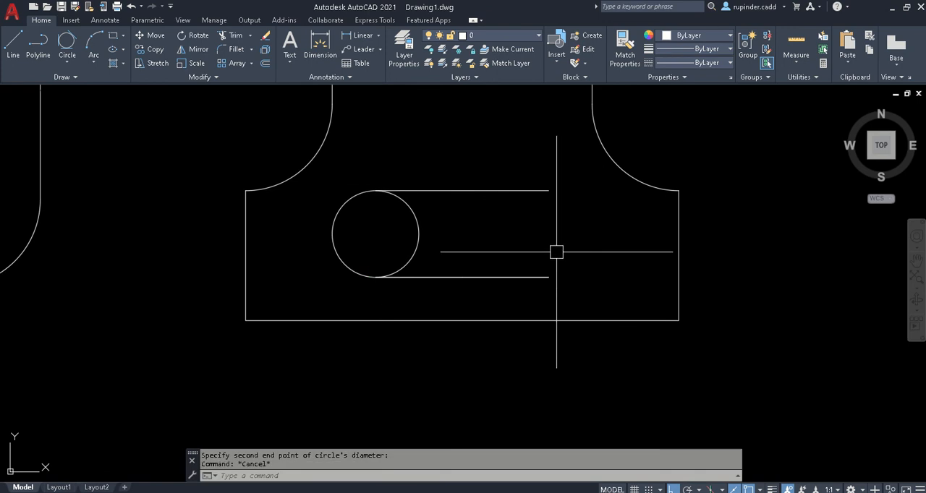
- Draw a two-point circle through the right endpoints of the slot's lower and upper lines
{"action": "type", "text": "c"}
{"action": "key", "text": "Return"}
{"action": "type", "text": "2p"}
{"action": "key", "text": "Return"}
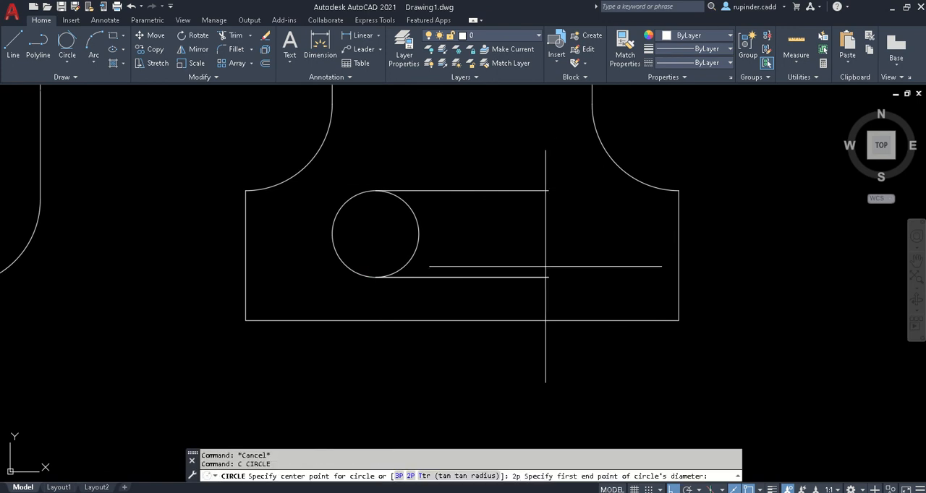
{"action": "left_click", "coordinate": [548, 277]}
{"action": "left_click", "coordinate": [548, 191]}
{"action": "key", "text": "Escape"}
{"action": "key", "text": "Escape"}
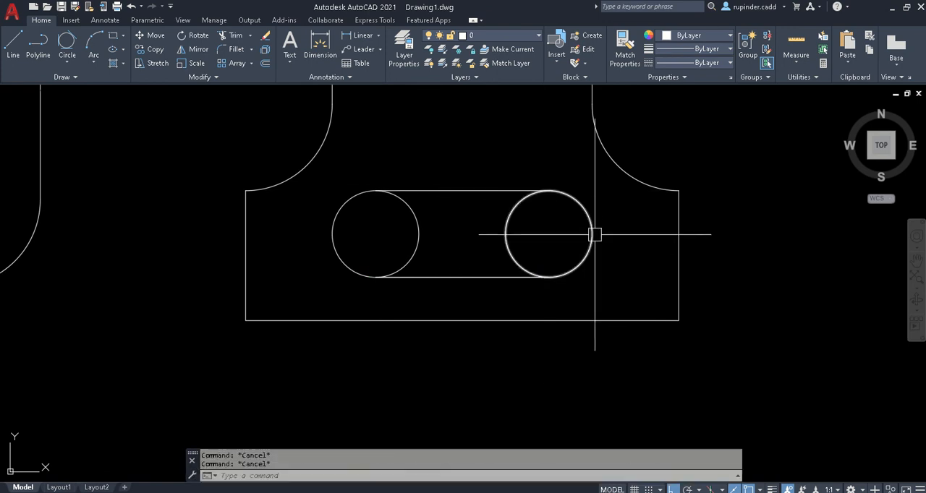
- Trim the inner halves of both slot circles to leave a rounded slot
{"action": "type", "text": "tr"}
{"action": "key", "text": "Return"}
{"action": "key", "text": "Return"}
{"action": "left_click", "coordinate": [529, 248]}
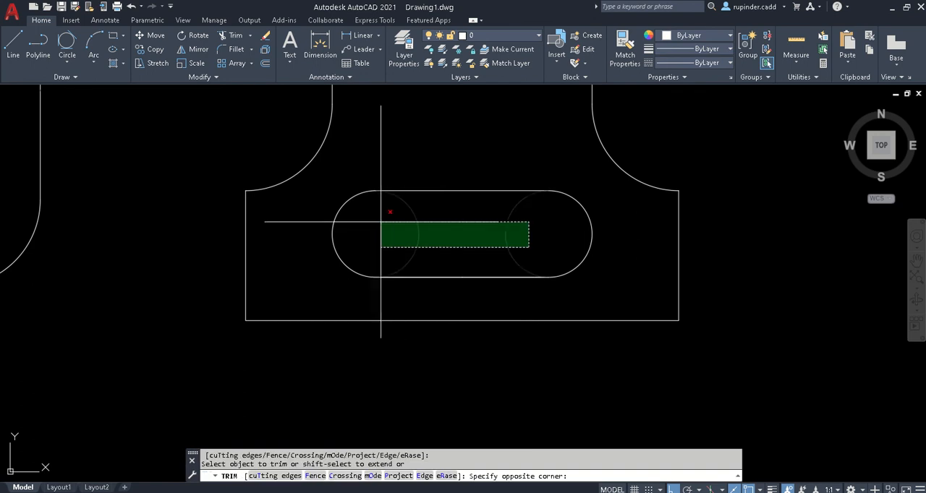
{"action": "left_click", "coordinate": [380, 223]}
{"action": "key", "text": "Escape"}
{"action": "scroll", "coordinate": [617, 247], "scroll_direction": "down", "scroll_amount": 2}
{"action": "mouse_move", "coordinate": [616, 248]}
{"action": "middle_mouse_down"}
{"action": "mouse_move", "coordinate": [604, 291]}
{"action": "mouse_move", "coordinate": [516, 326]}
{"action": "middle_mouse_up"}
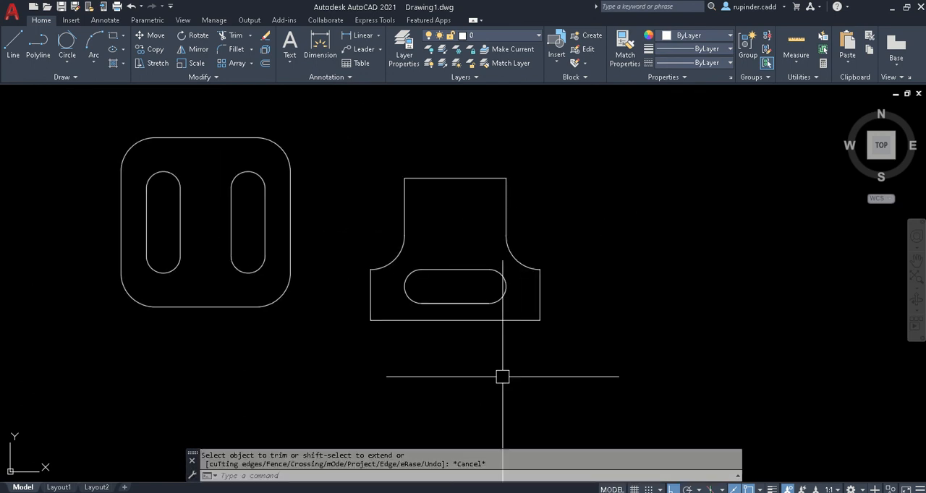
- Check the Side Bracket's top notch dimensions in Adobe Reader
{"action": "left_click", "coordinate": [437, 492]}
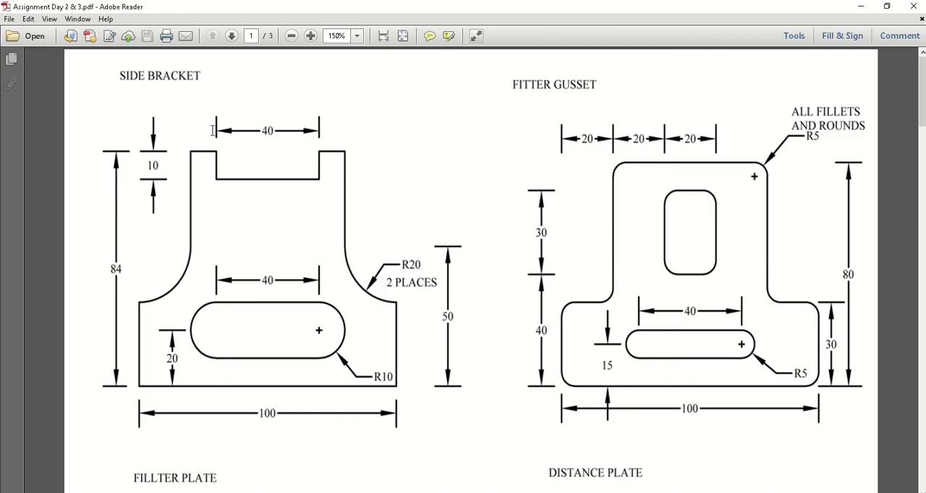